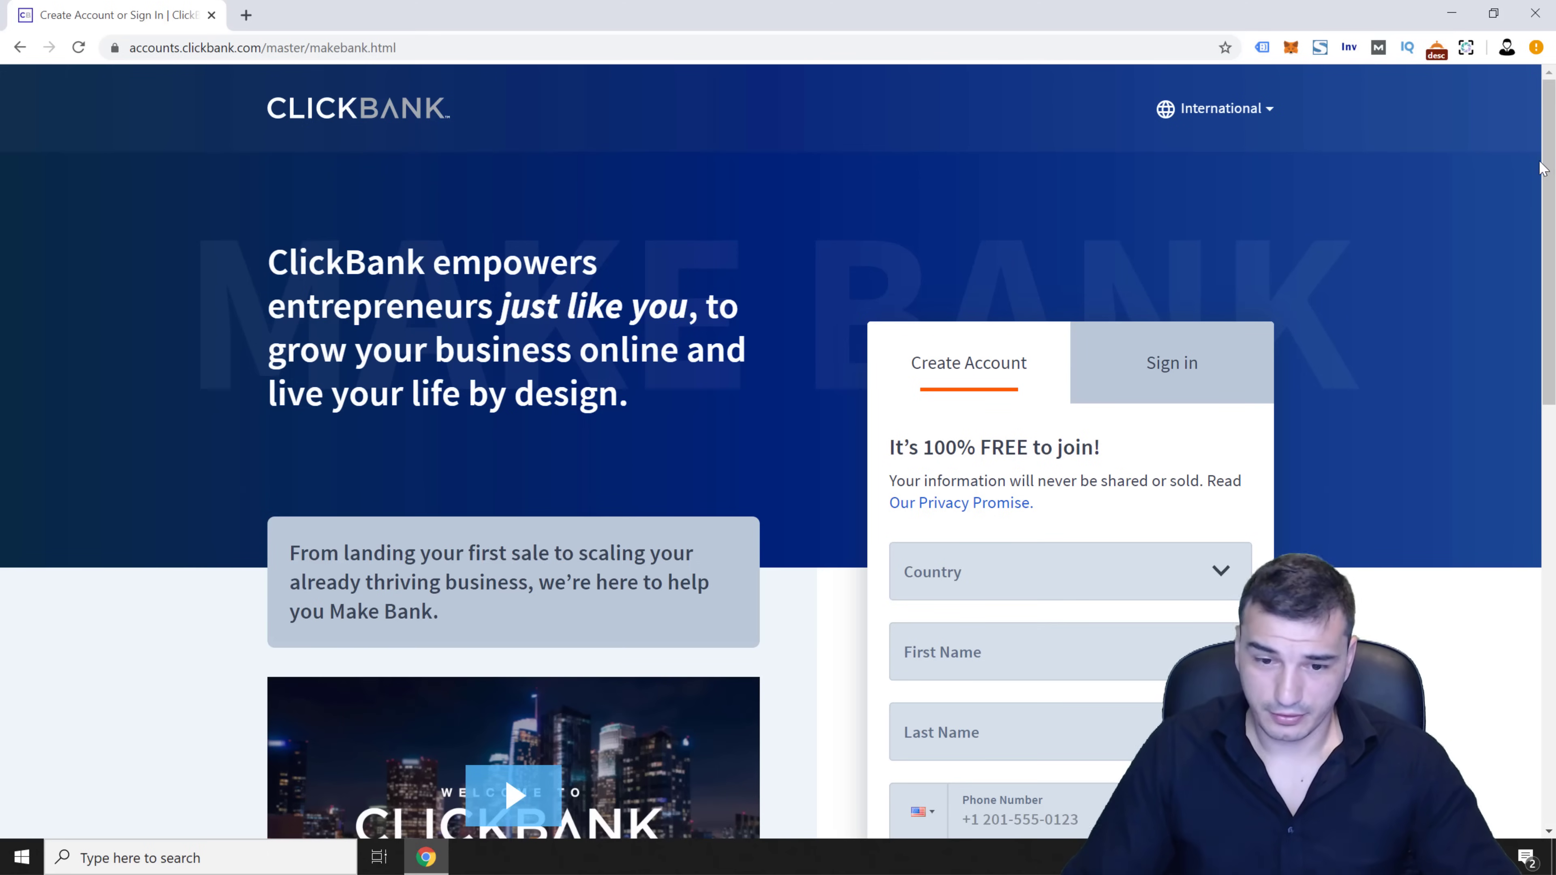
Scroll down the ClickBank Create Account page to bring the sign-up form into view
scroll(1510, 244, "down", 3)
Choose New Zealand as the country and enter the user's first and last name
left_click(1153, 385)
type("new")
scroll(1158, 649, "down", 3)
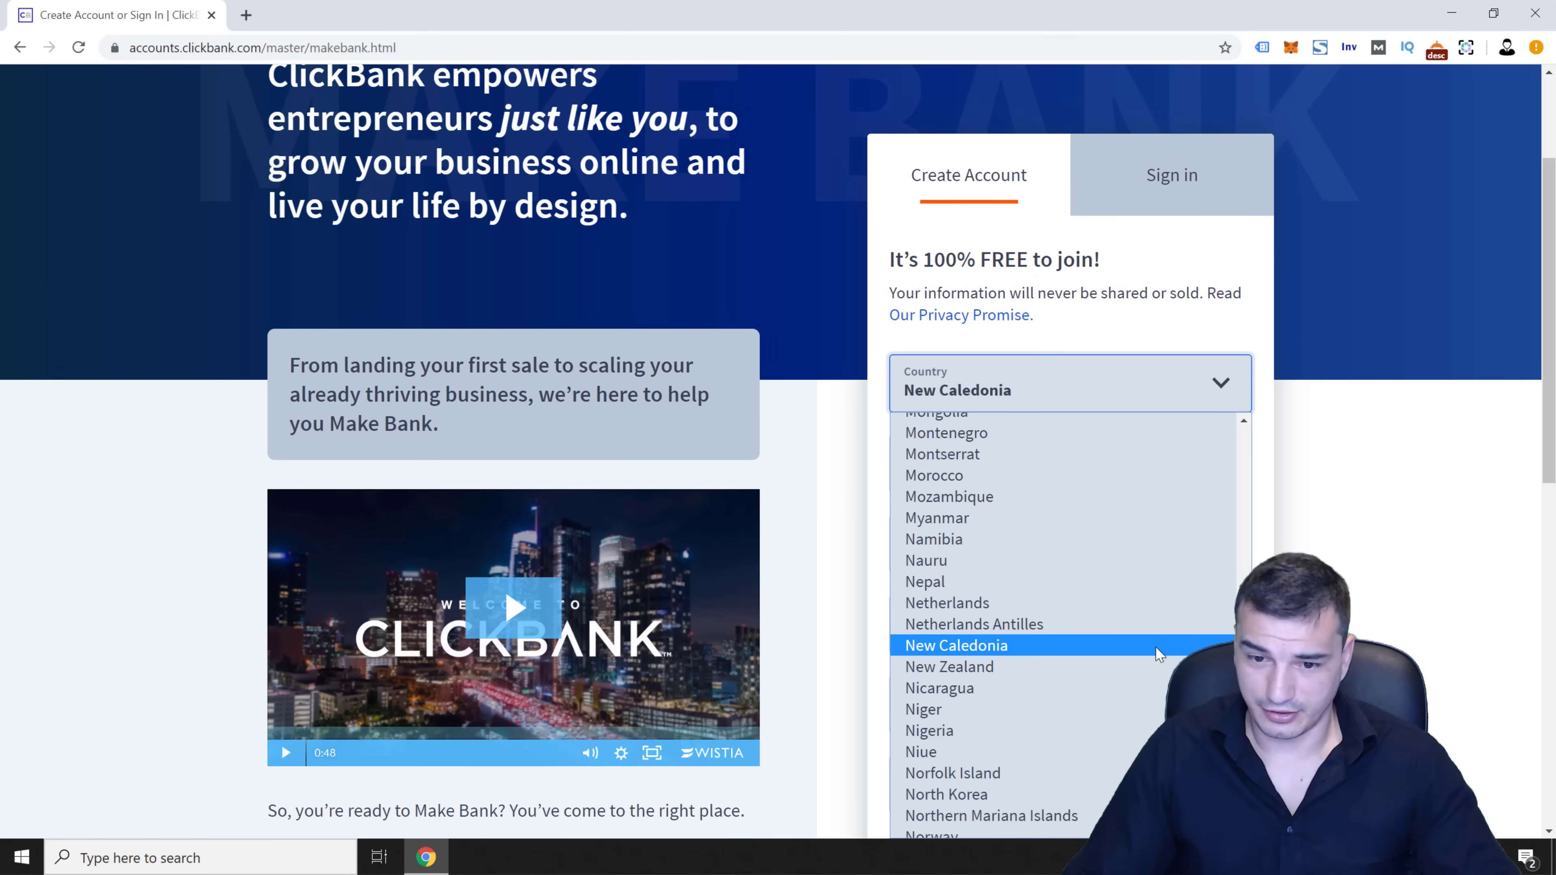
left_click(1155, 667)
left_click(1042, 457)
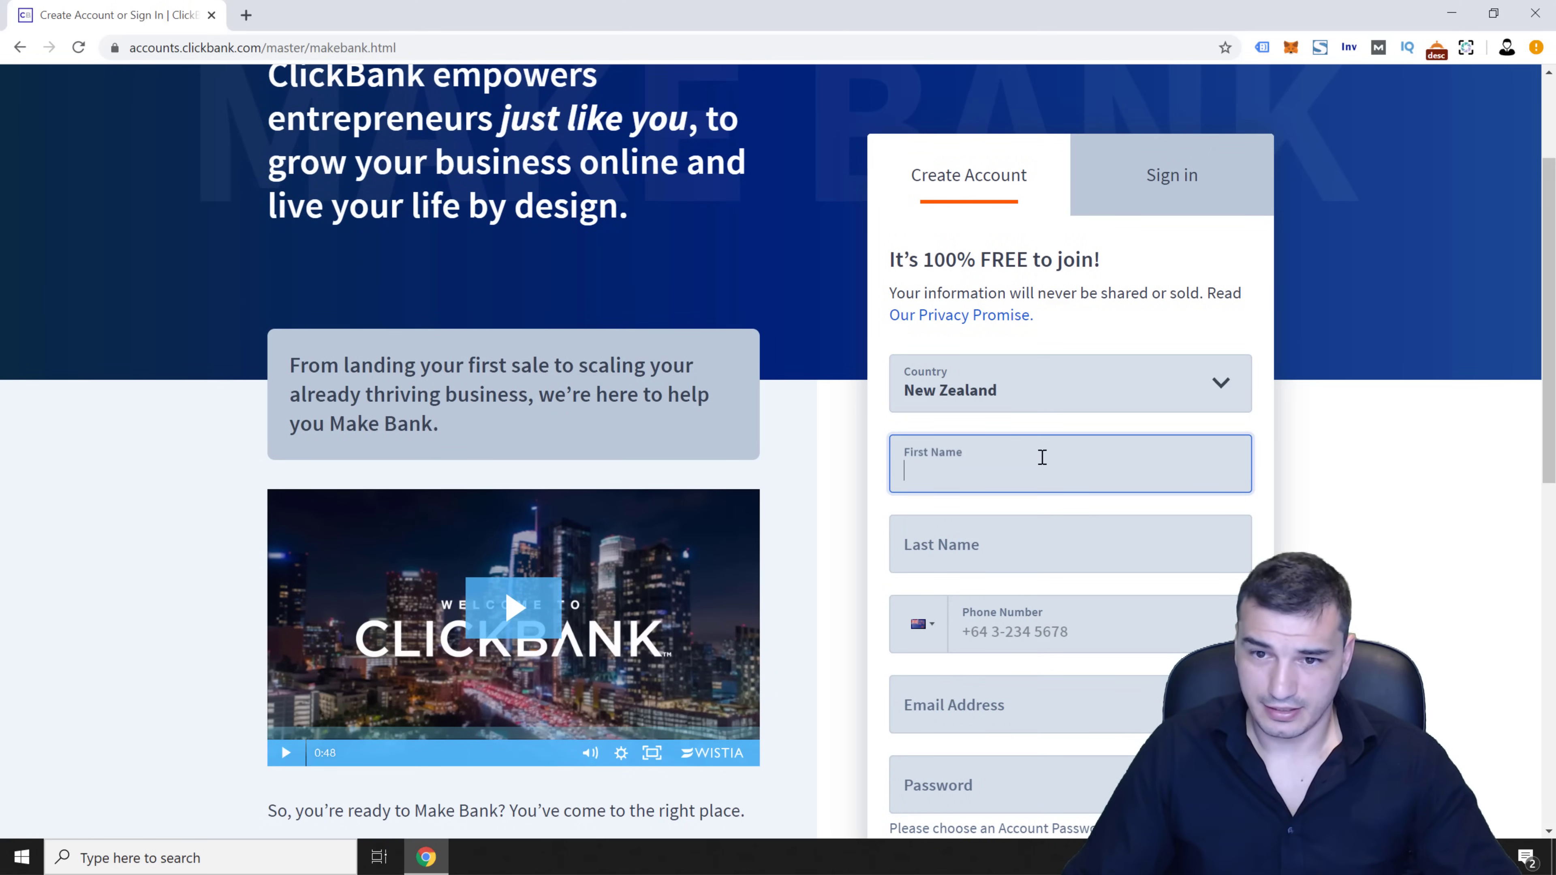
key("Tab")
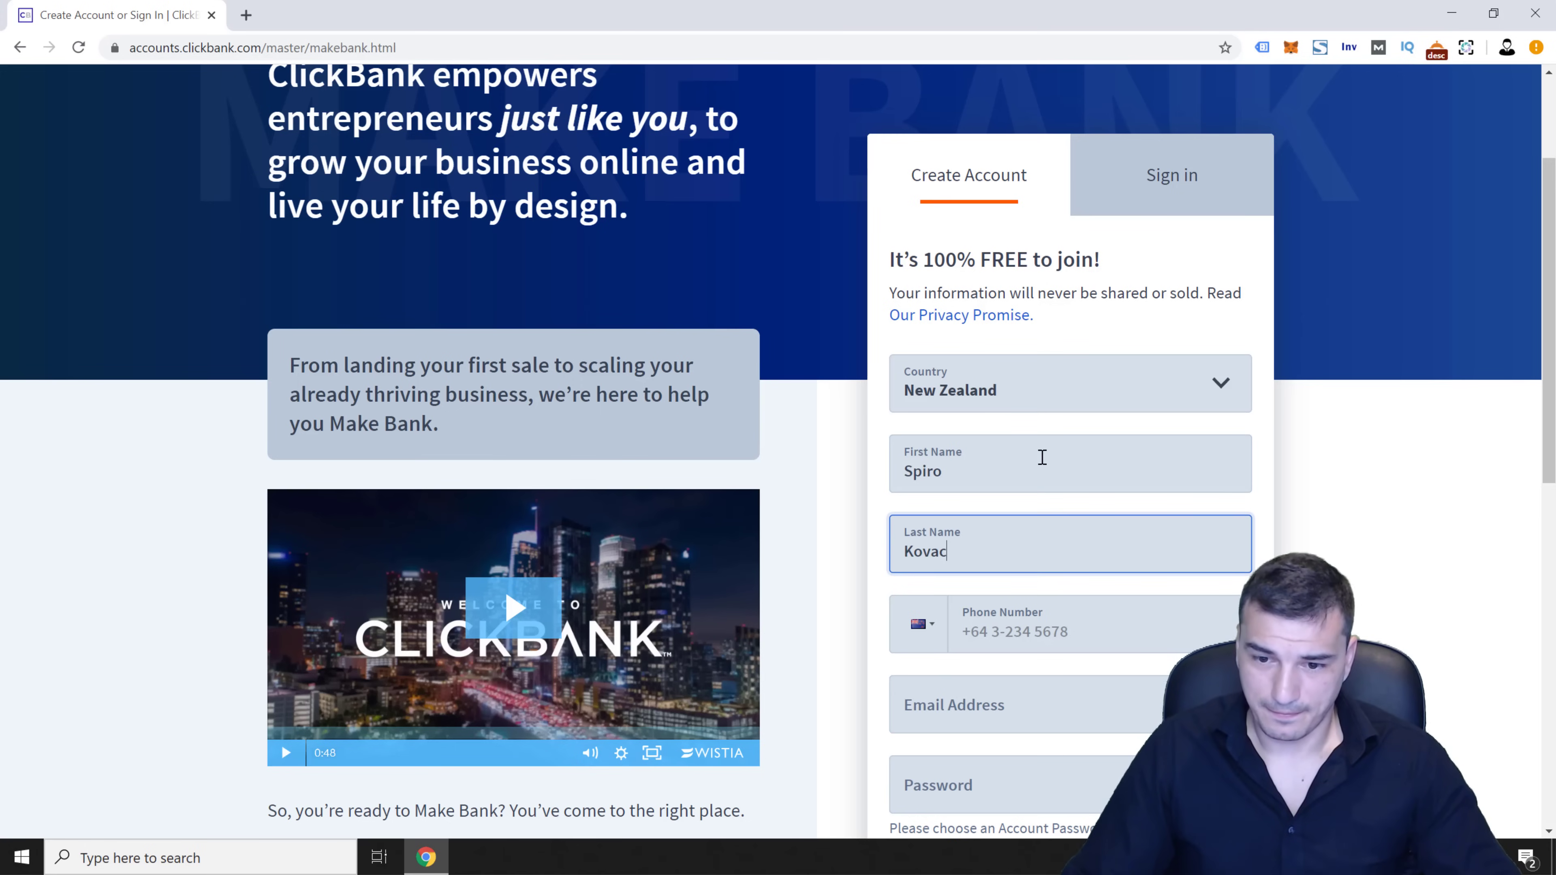
Fill in the contact's phone number
key("Tab")
type("64 27 2")
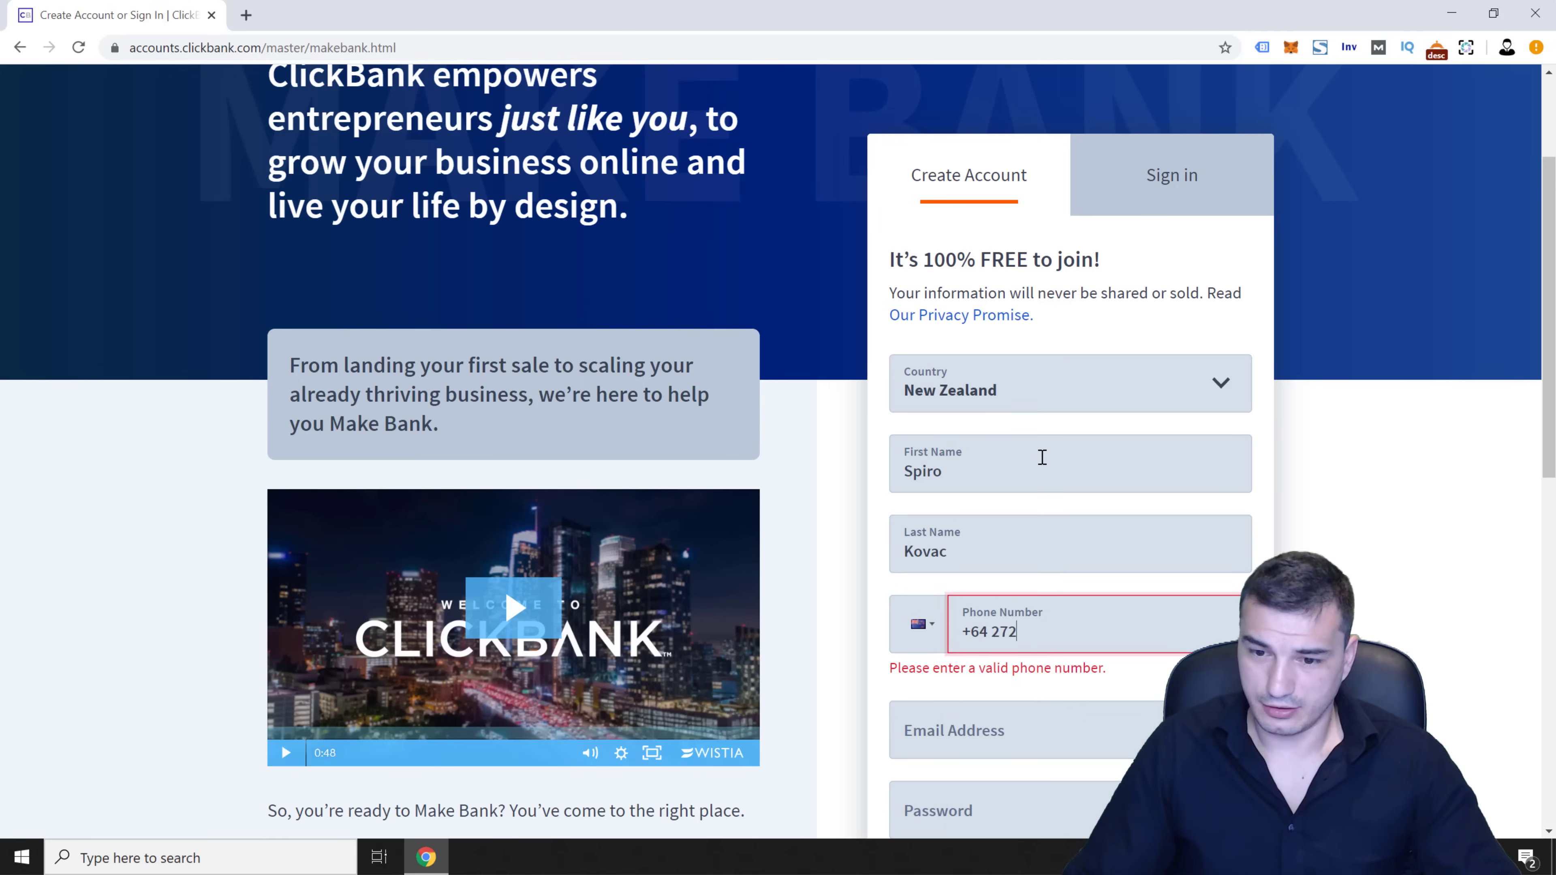
type("22 222")
key("Tab")
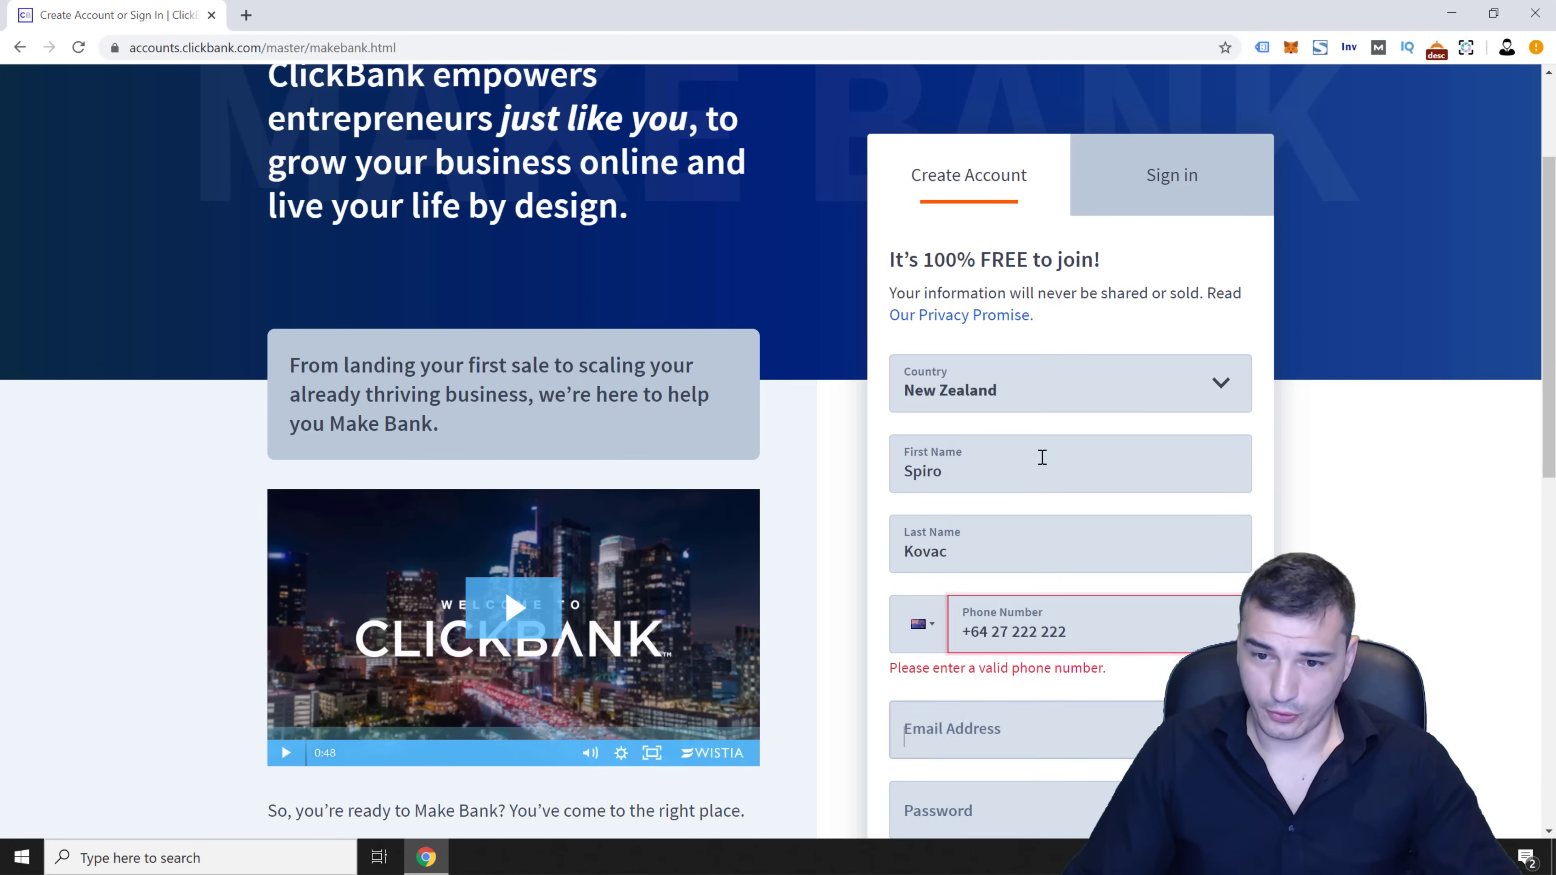
scroll(1052, 511, "down", 1)
left_click(1086, 535)
type("2")
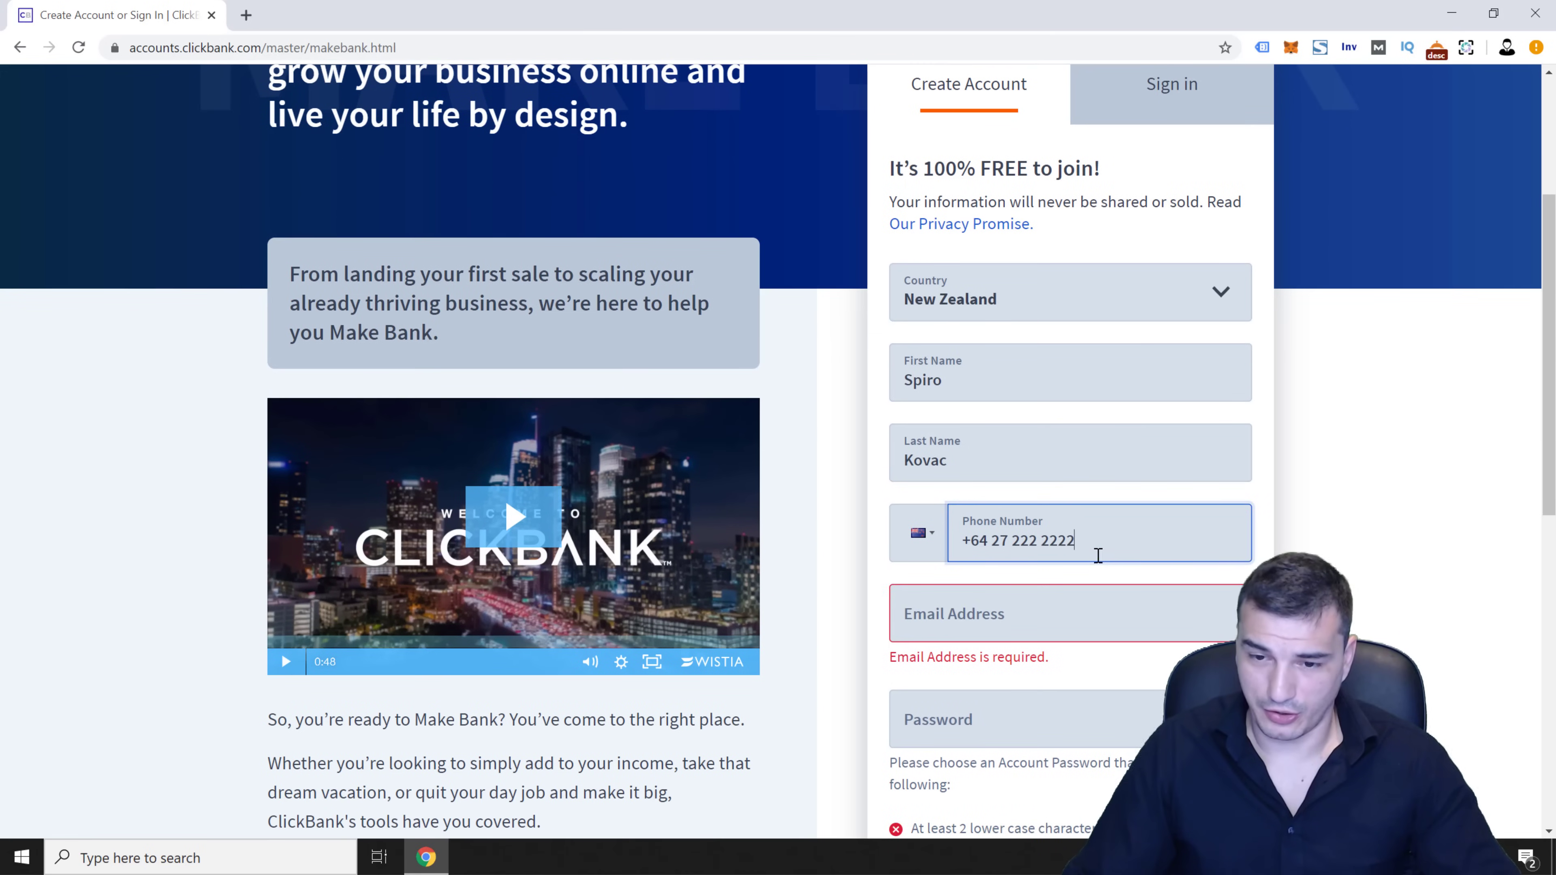
Enter the contact's e-mail address and type a password meeting all rules
left_click(1071, 602)
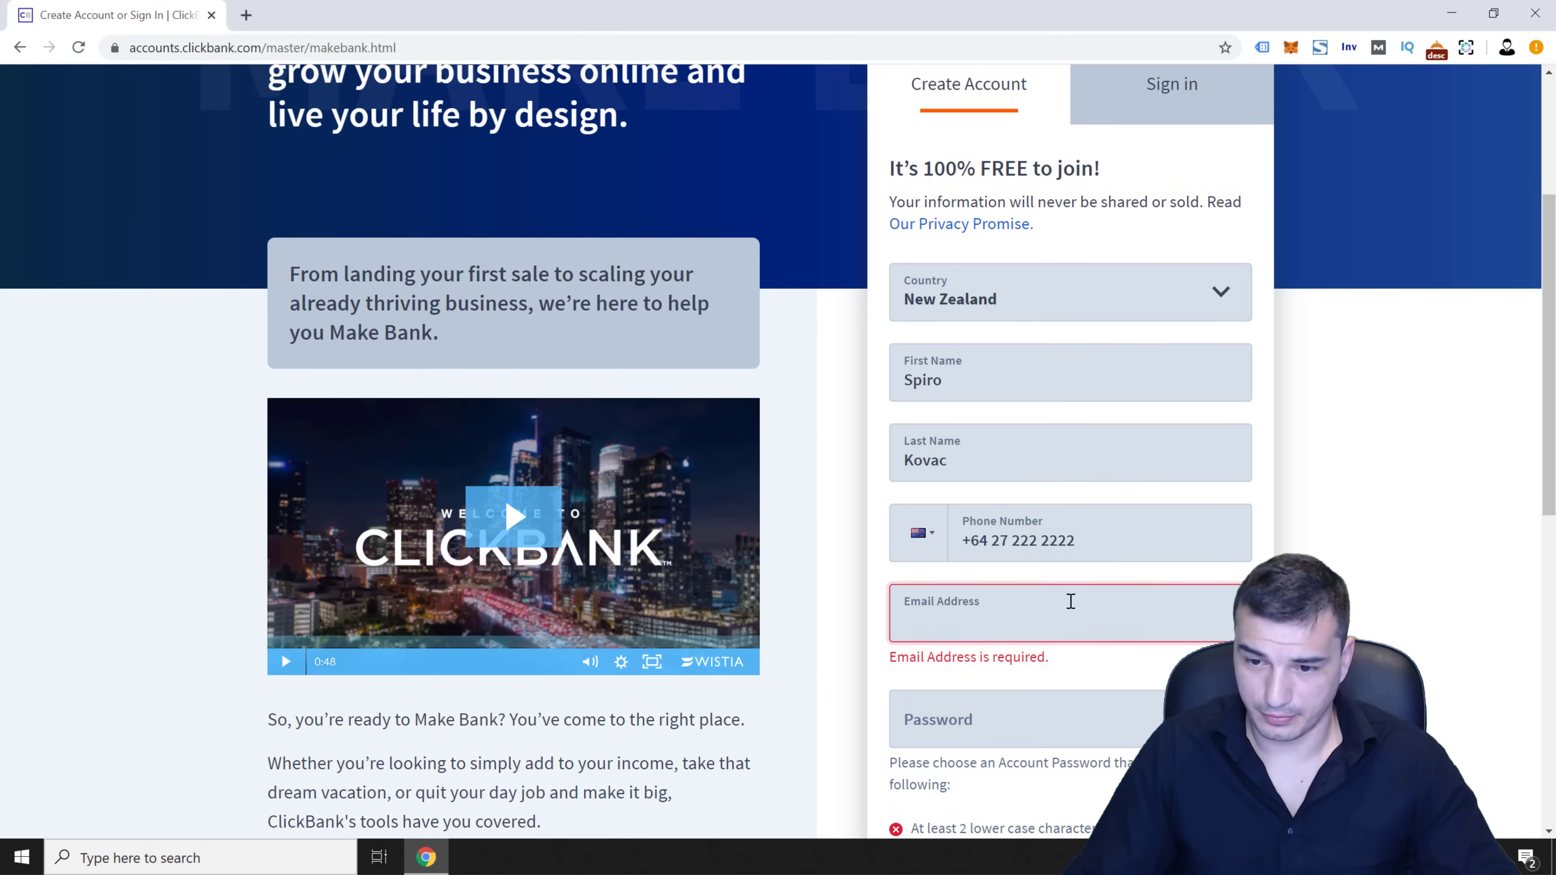
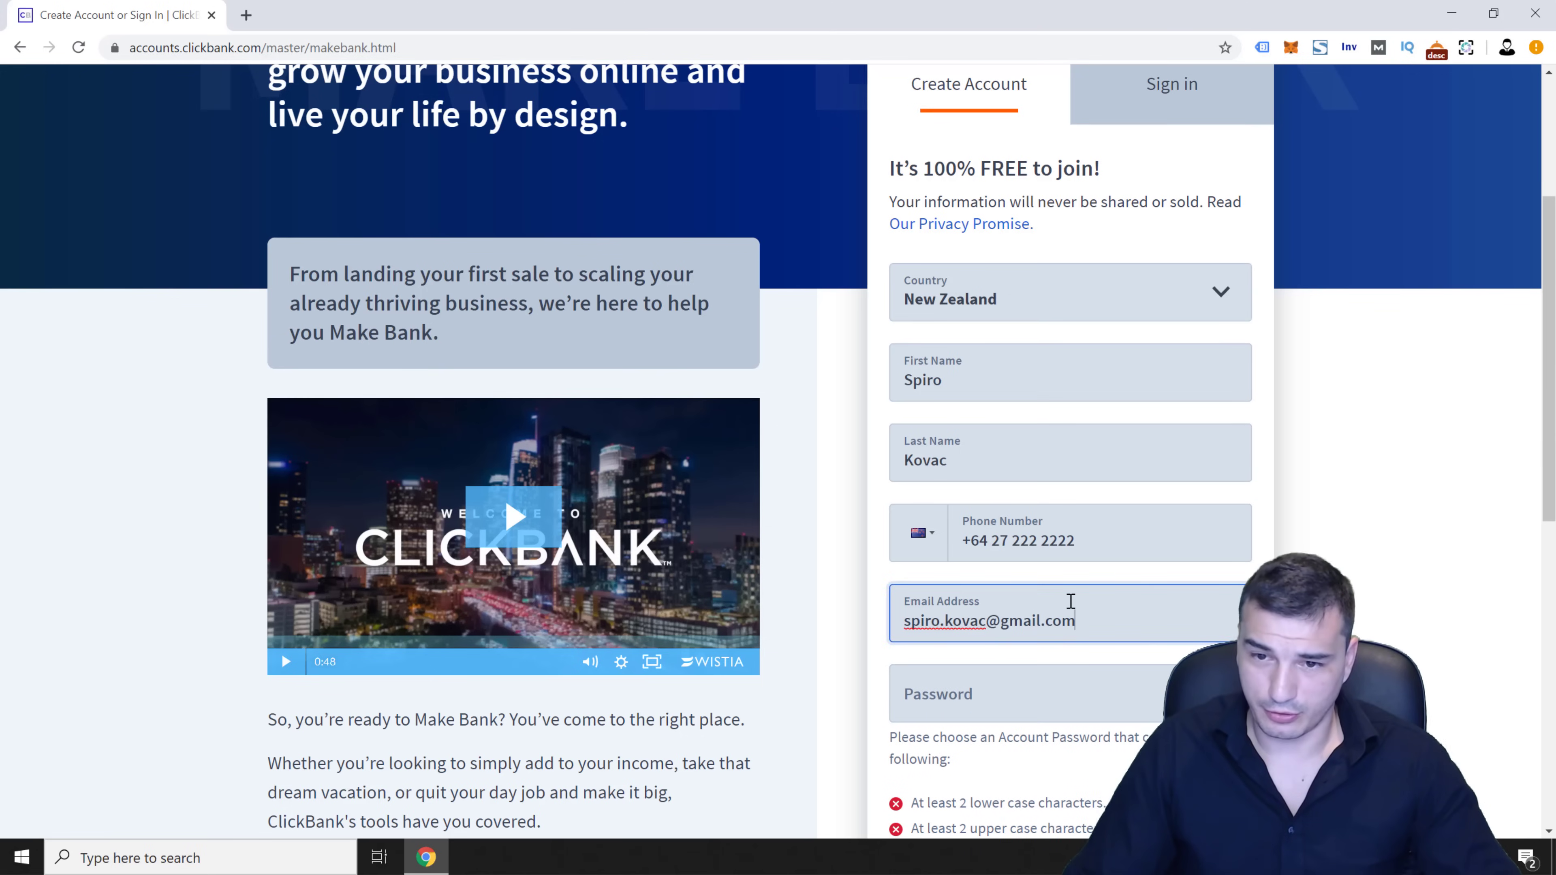
key("Tab")
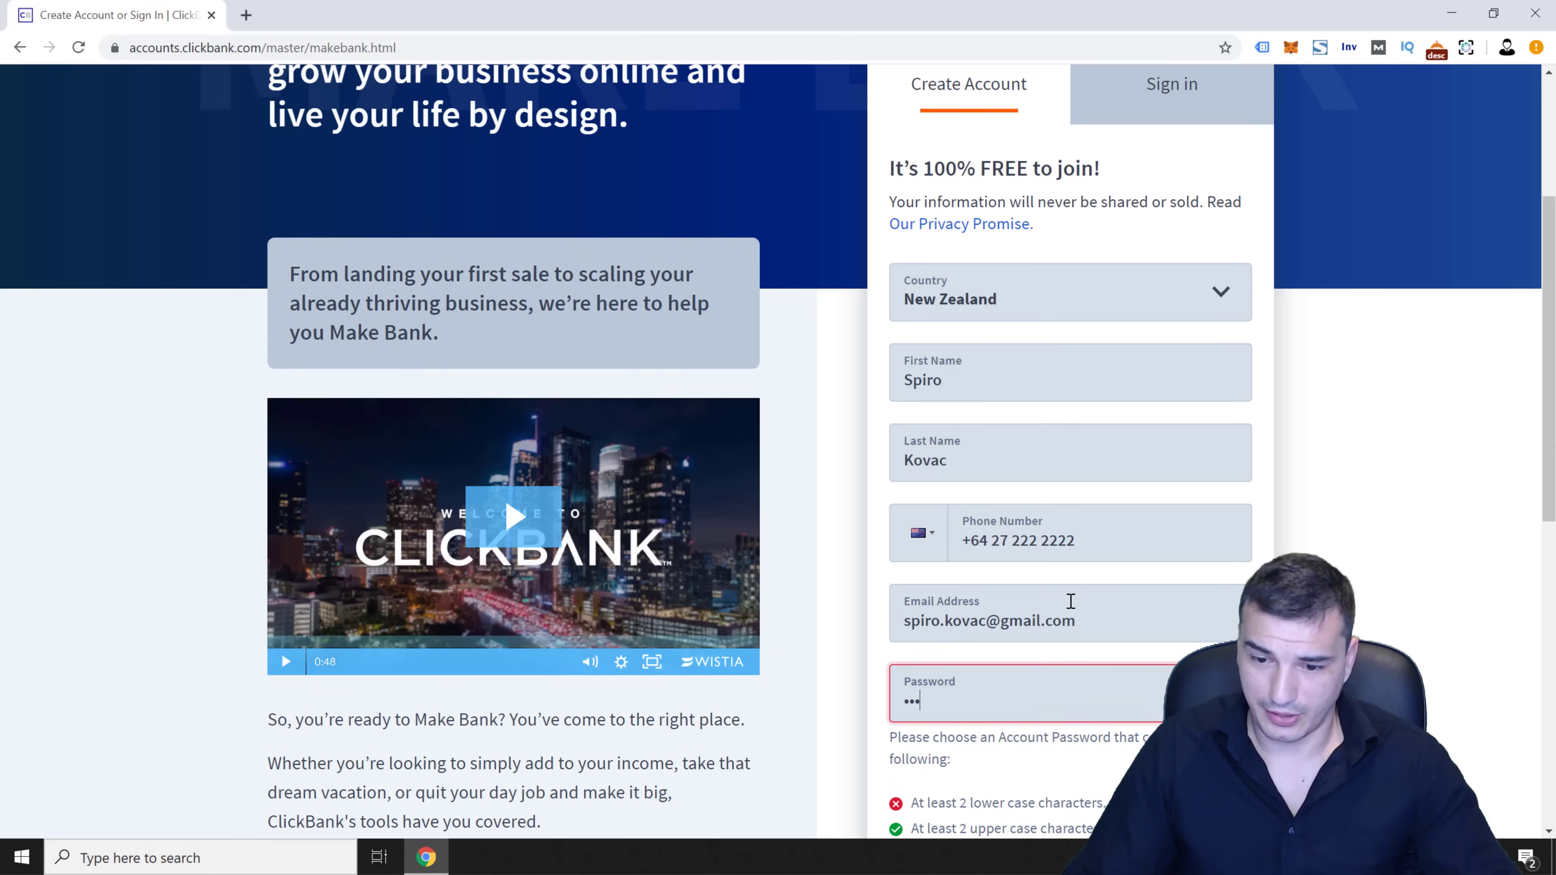
type("!")
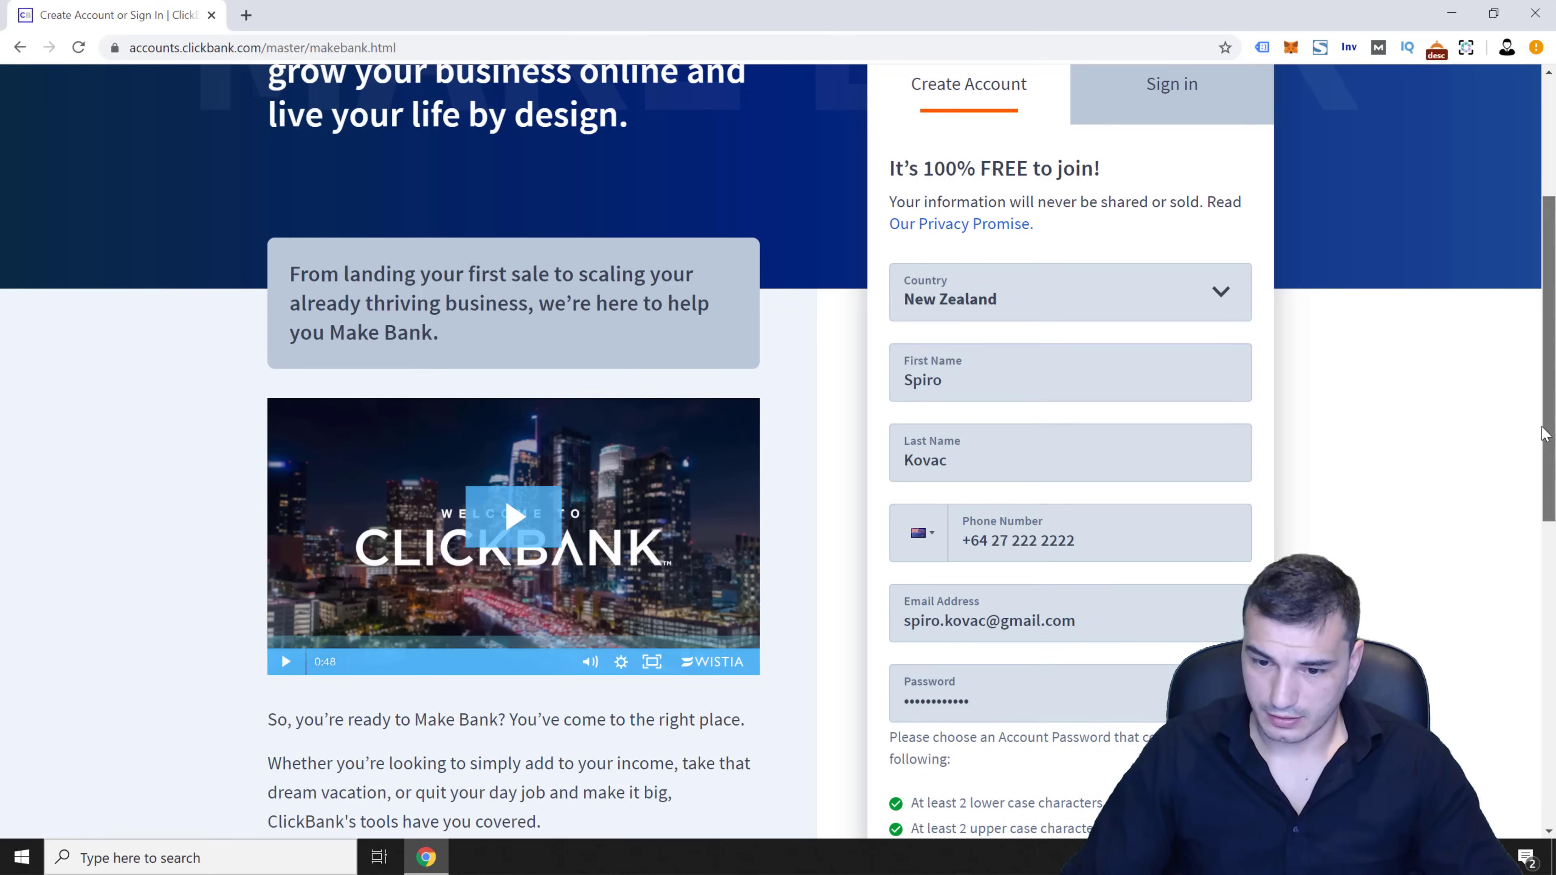
Scroll down and open the Client Contract terms and conditions
scroll(1528, 497, "down", 5)
scroll(1510, 561, "down", 2)
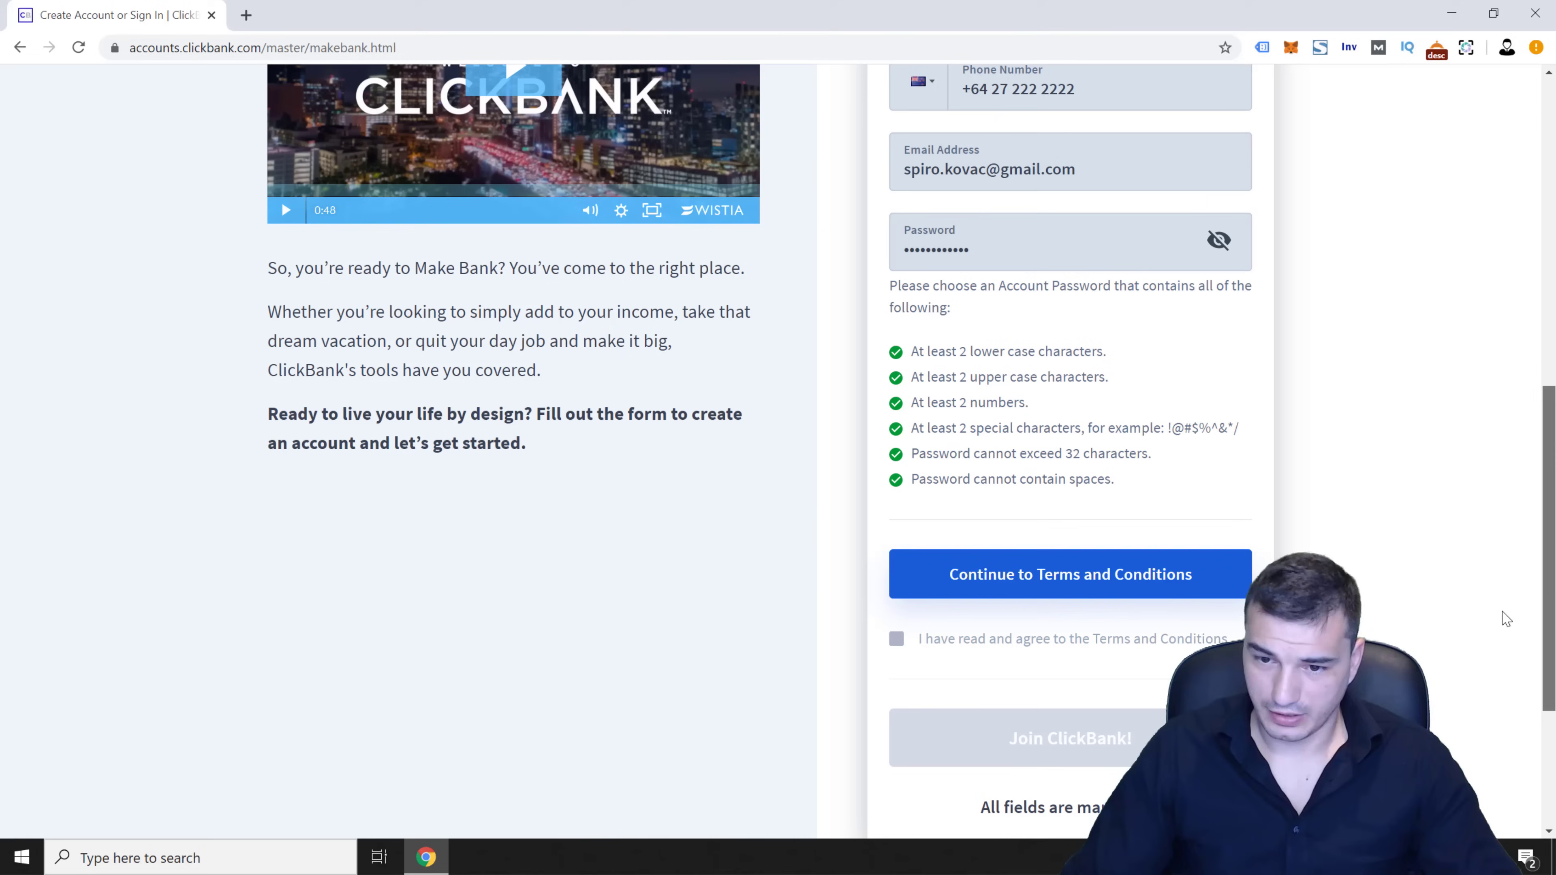
left_click(1135, 586)
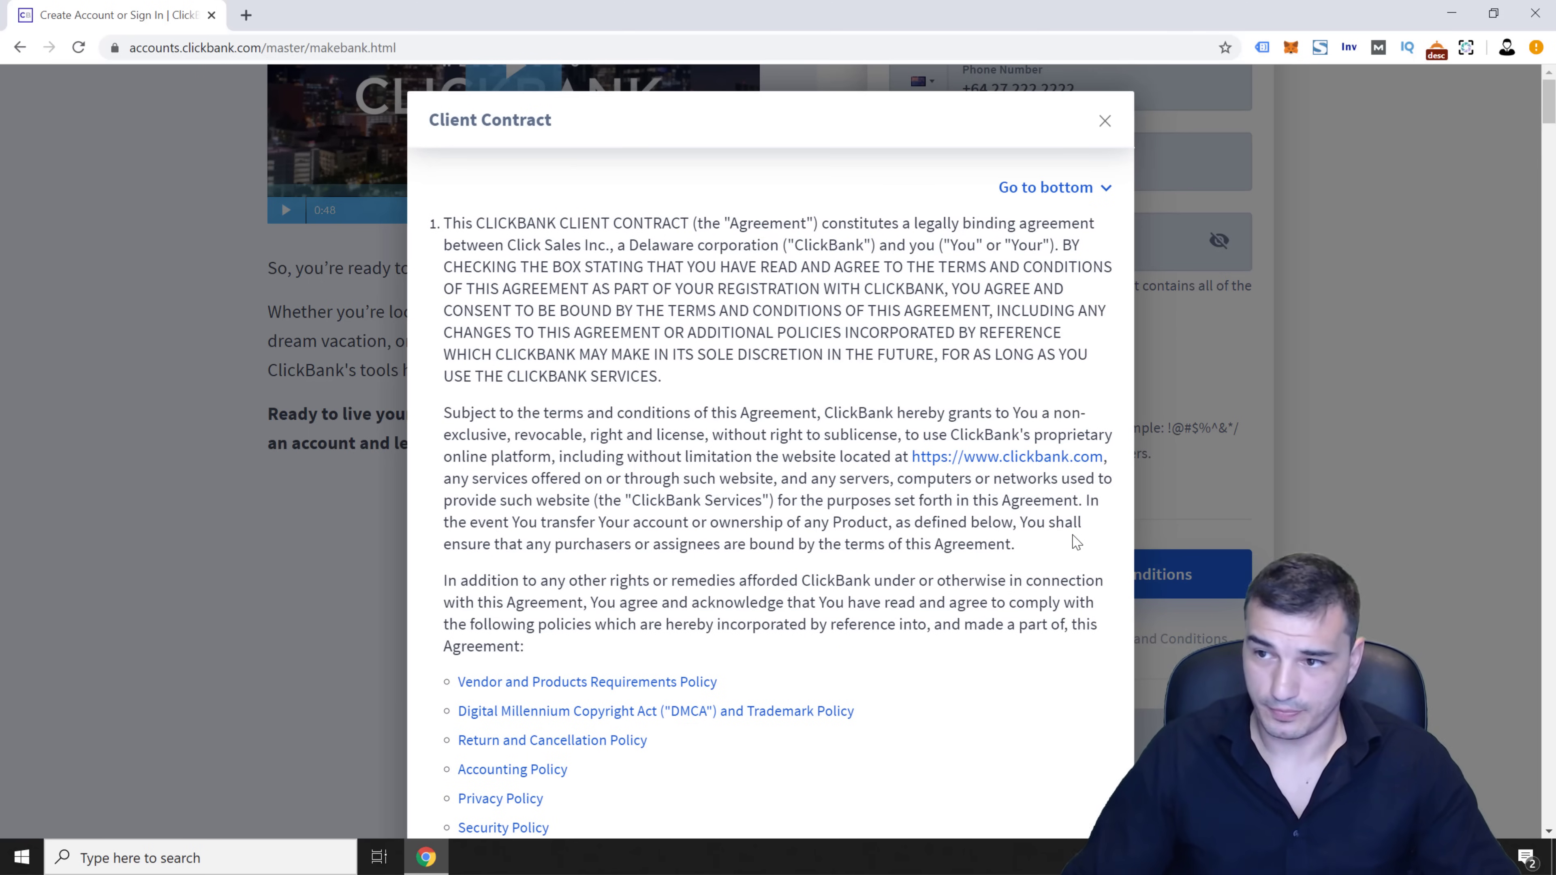
Jump to the end of the Client Contract and accept the terms and conditions
left_click_drag(1548, 120, 1525, 96)
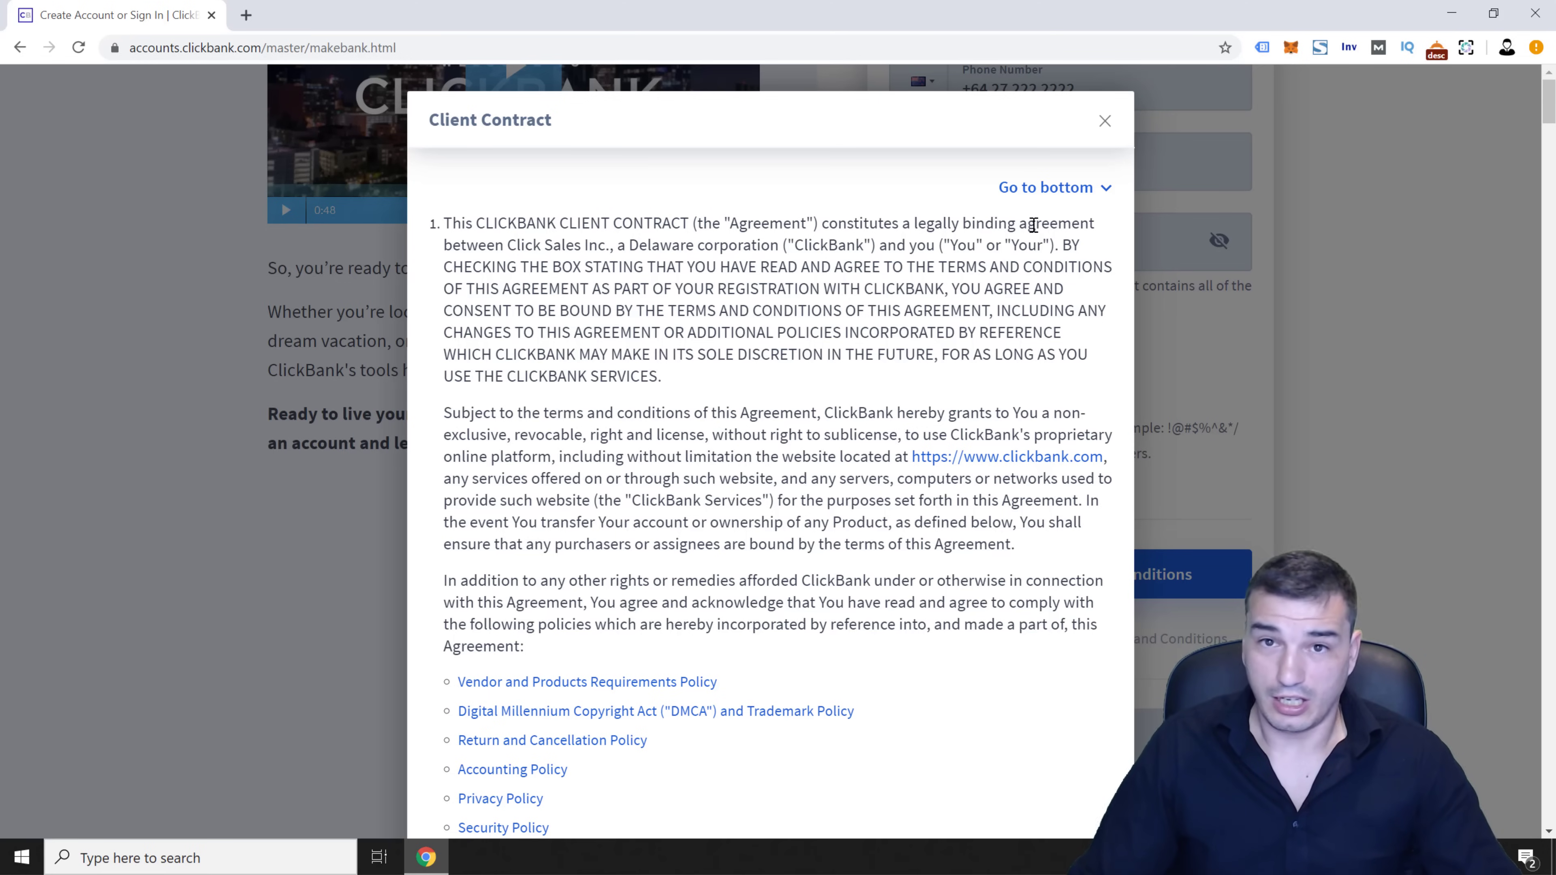
left_click(1041, 188)
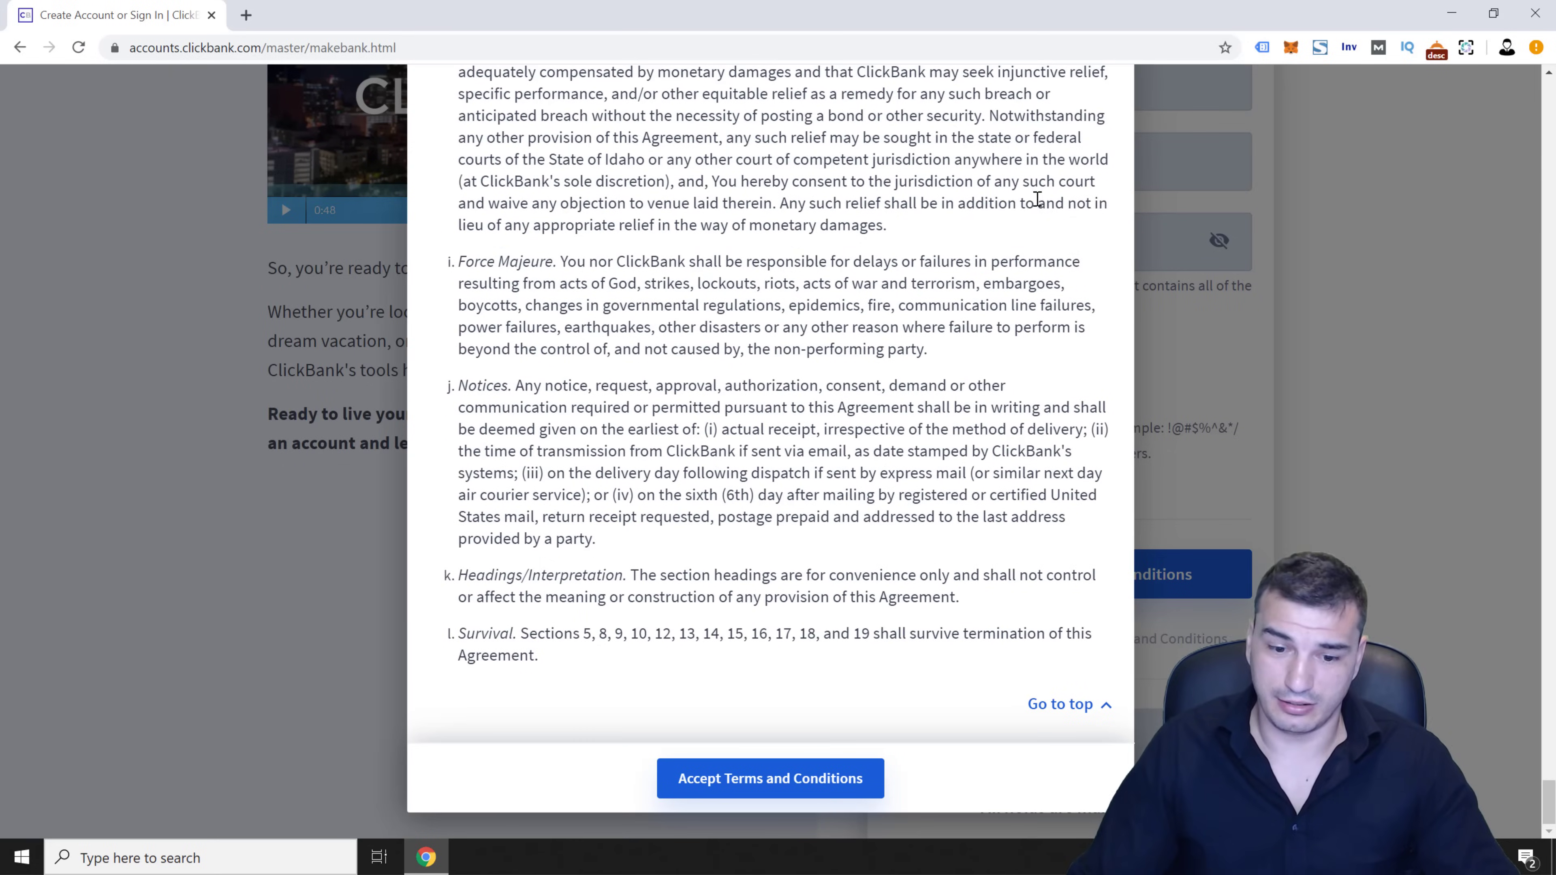
left_click(759, 789)
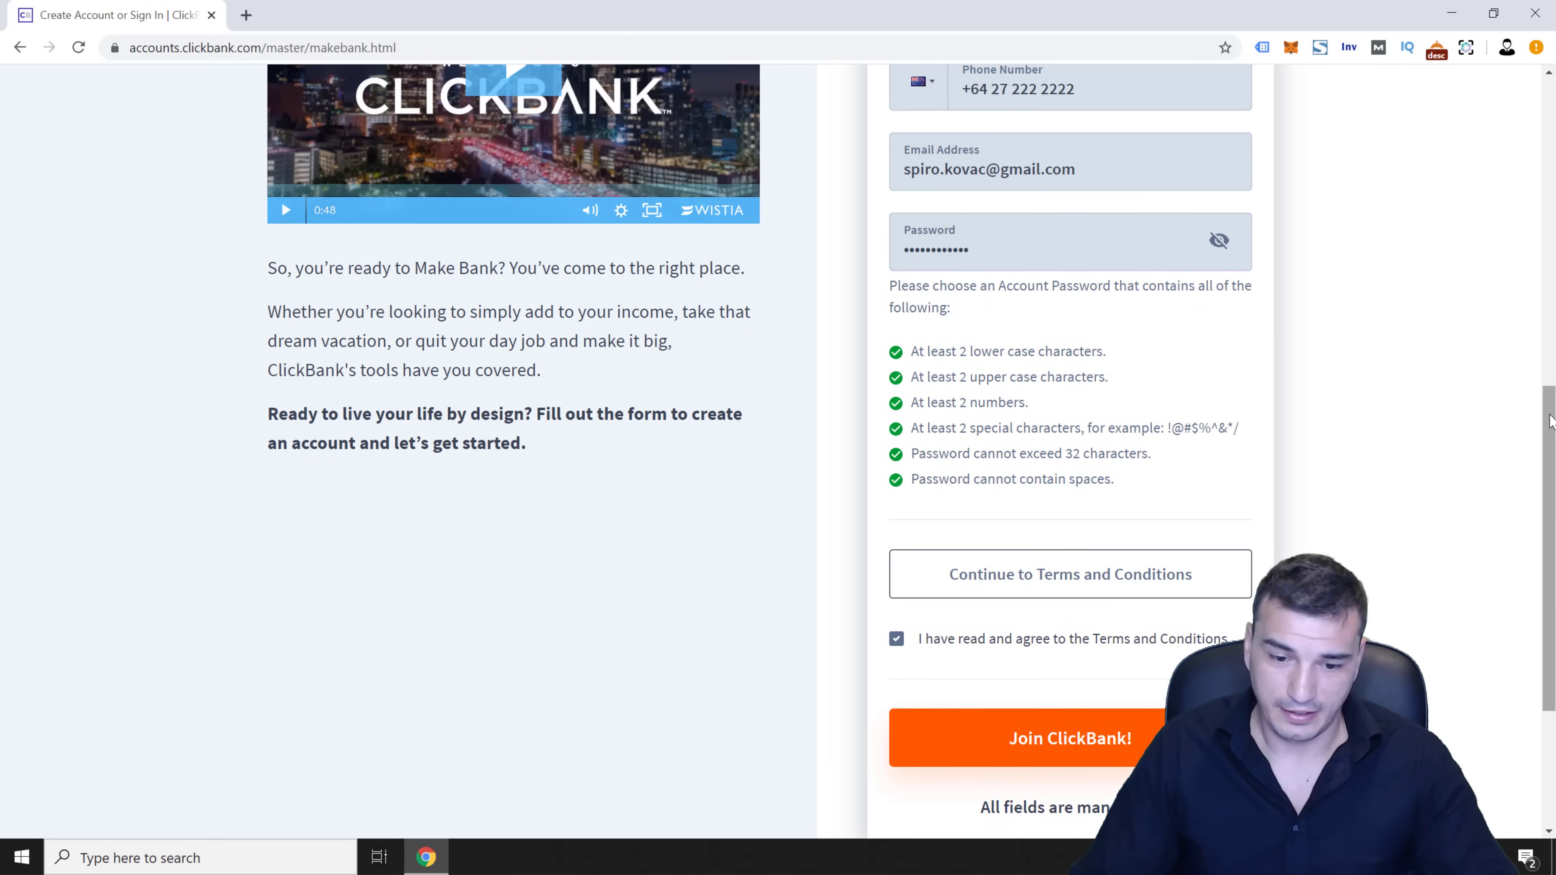
left_click_drag(1550, 410, 1370, 524)
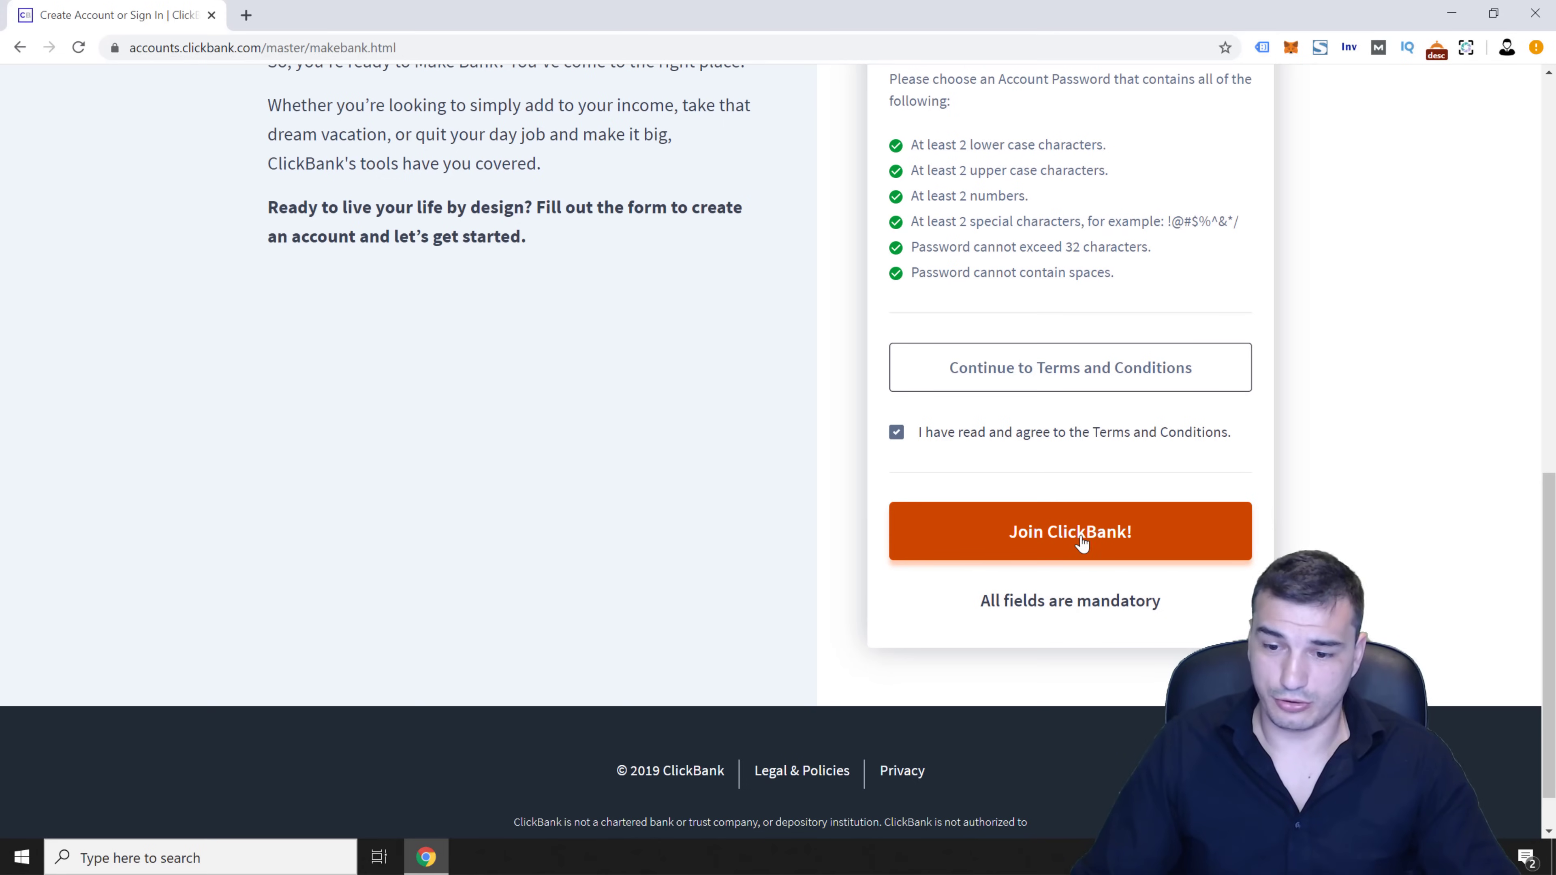
Join ClickBank, decline training with 'No, I got this on my own', and start Complete My Profile
left_click(1053, 532)
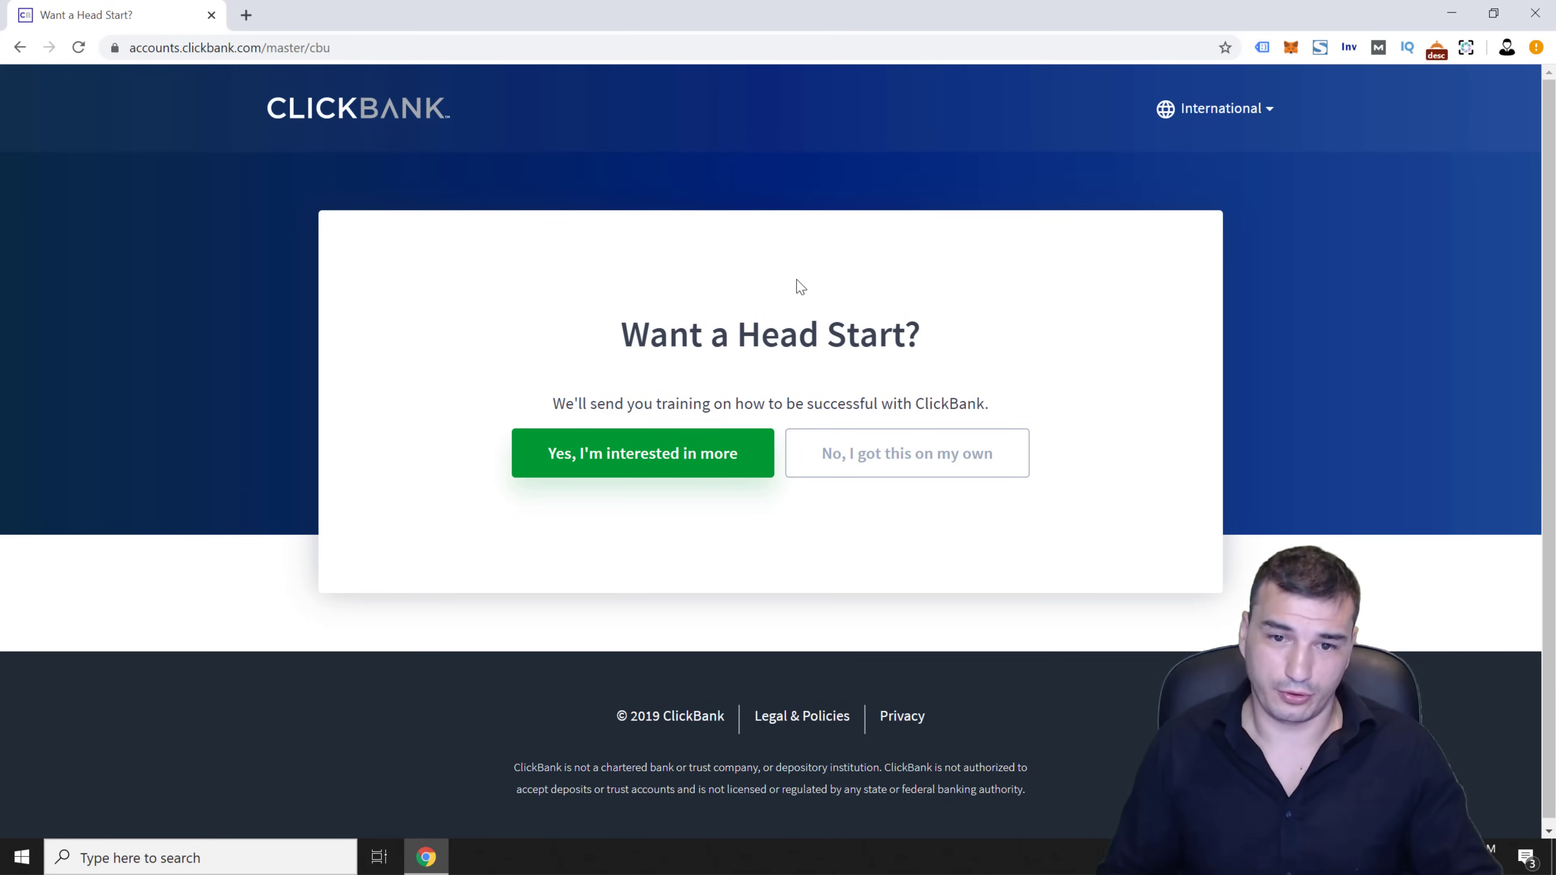
left_click(949, 451)
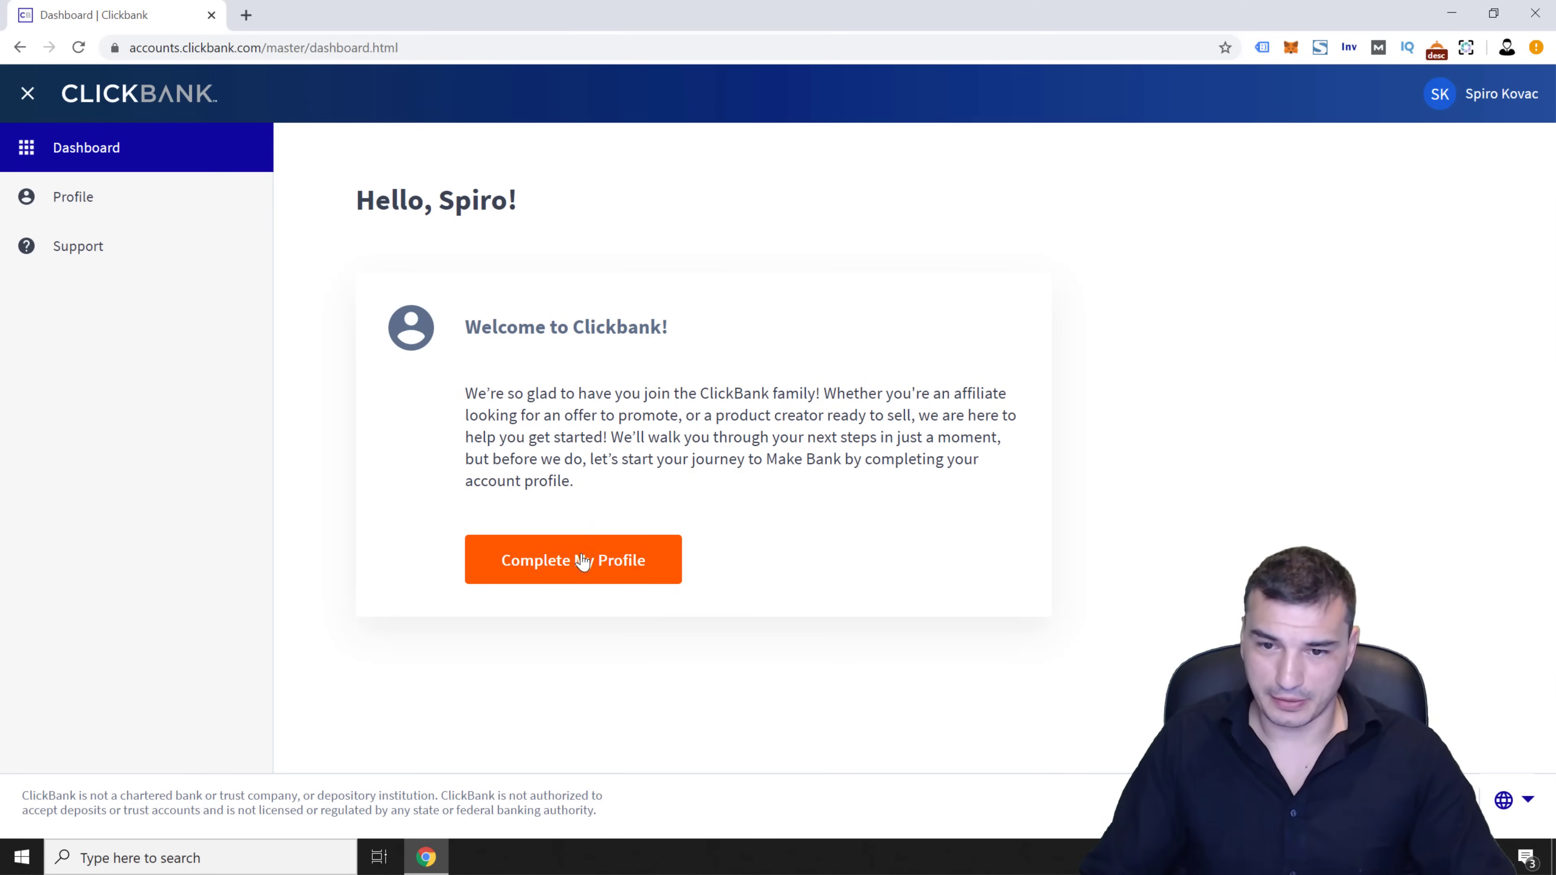
left_click(582, 561)
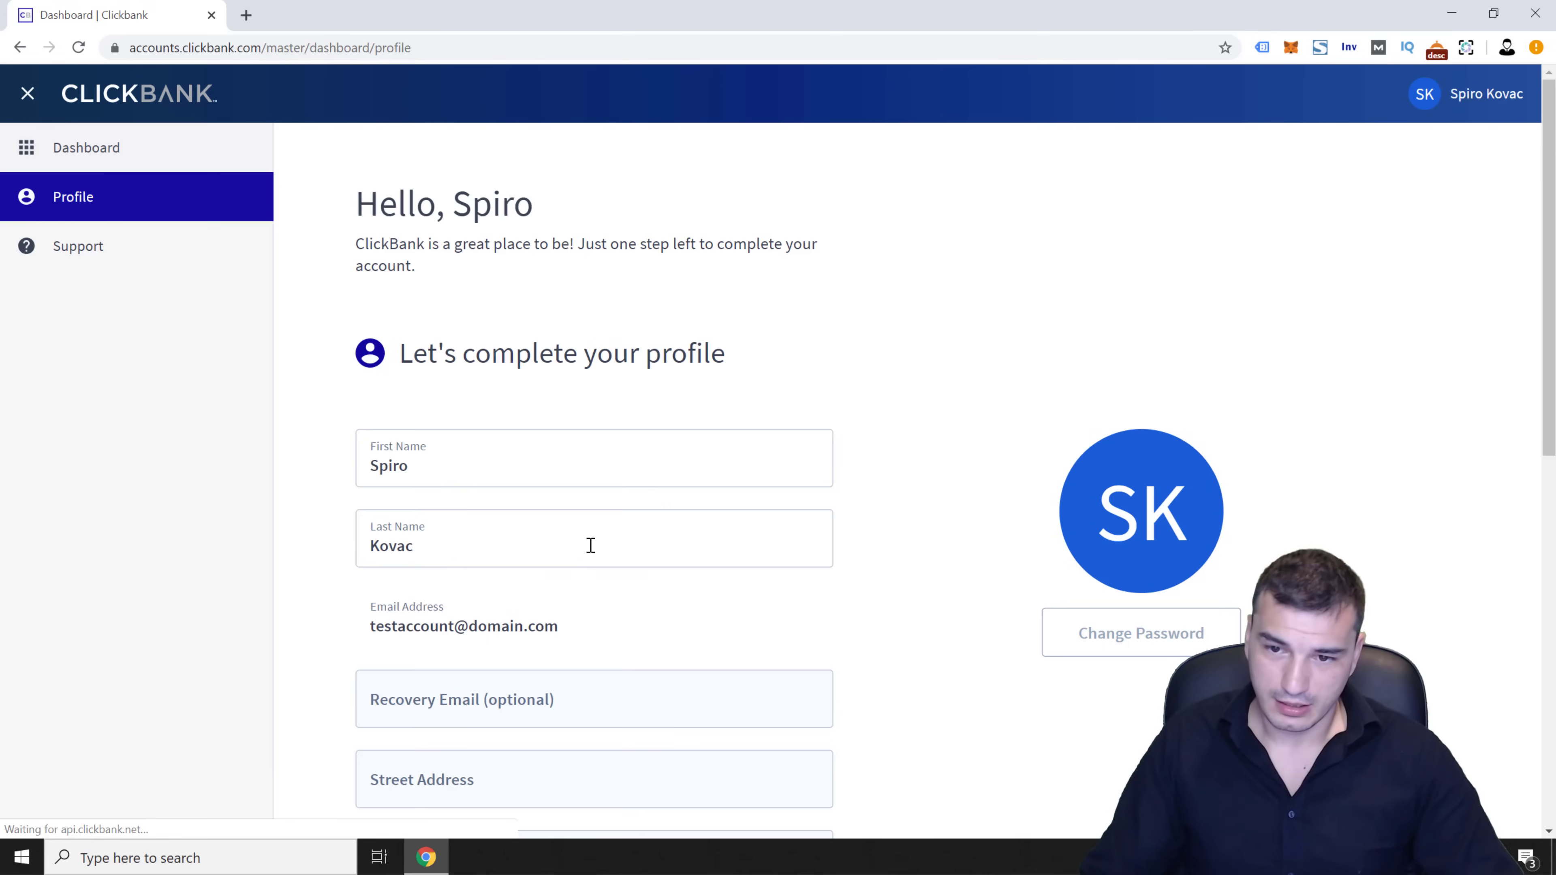
Enter a recovery e-mail address on the profile form
scroll(914, 510, "down", 5)
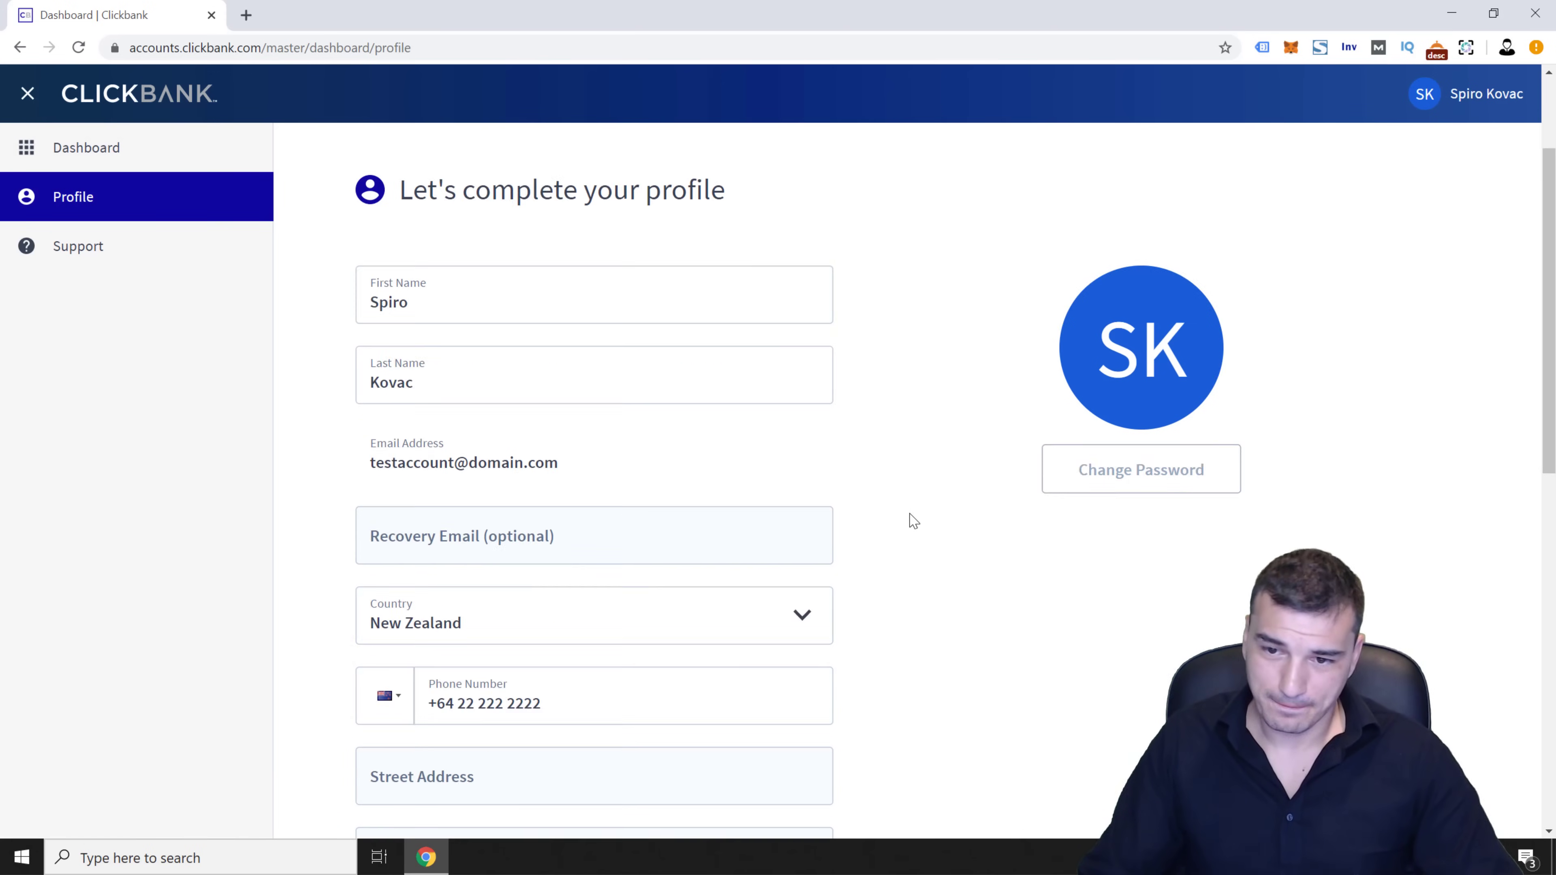
scroll(511, 472, "down", 1)
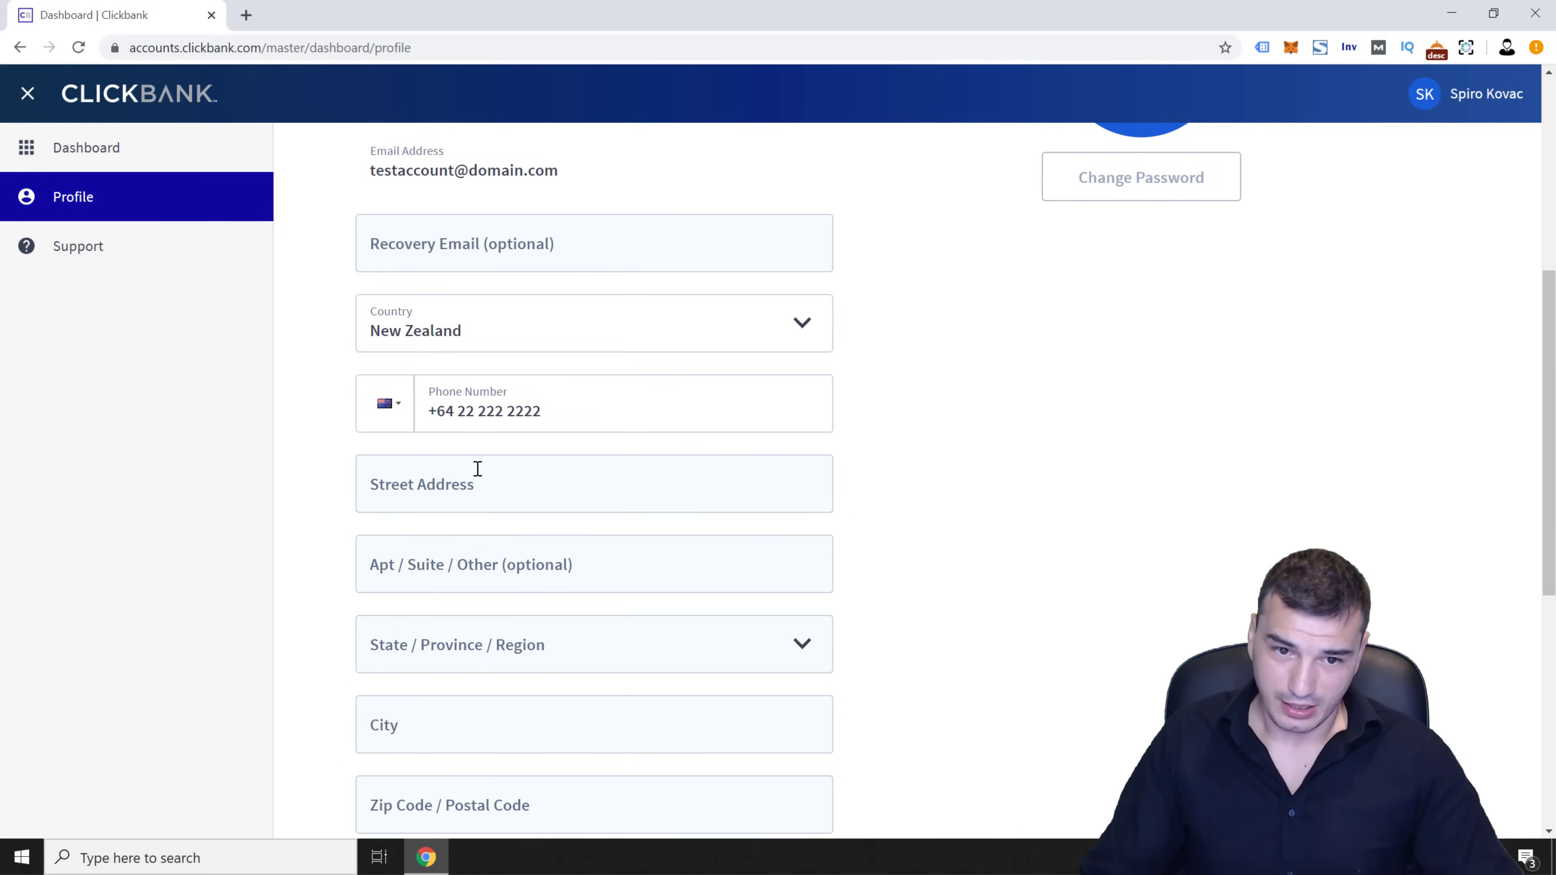
left_click(405, 247)
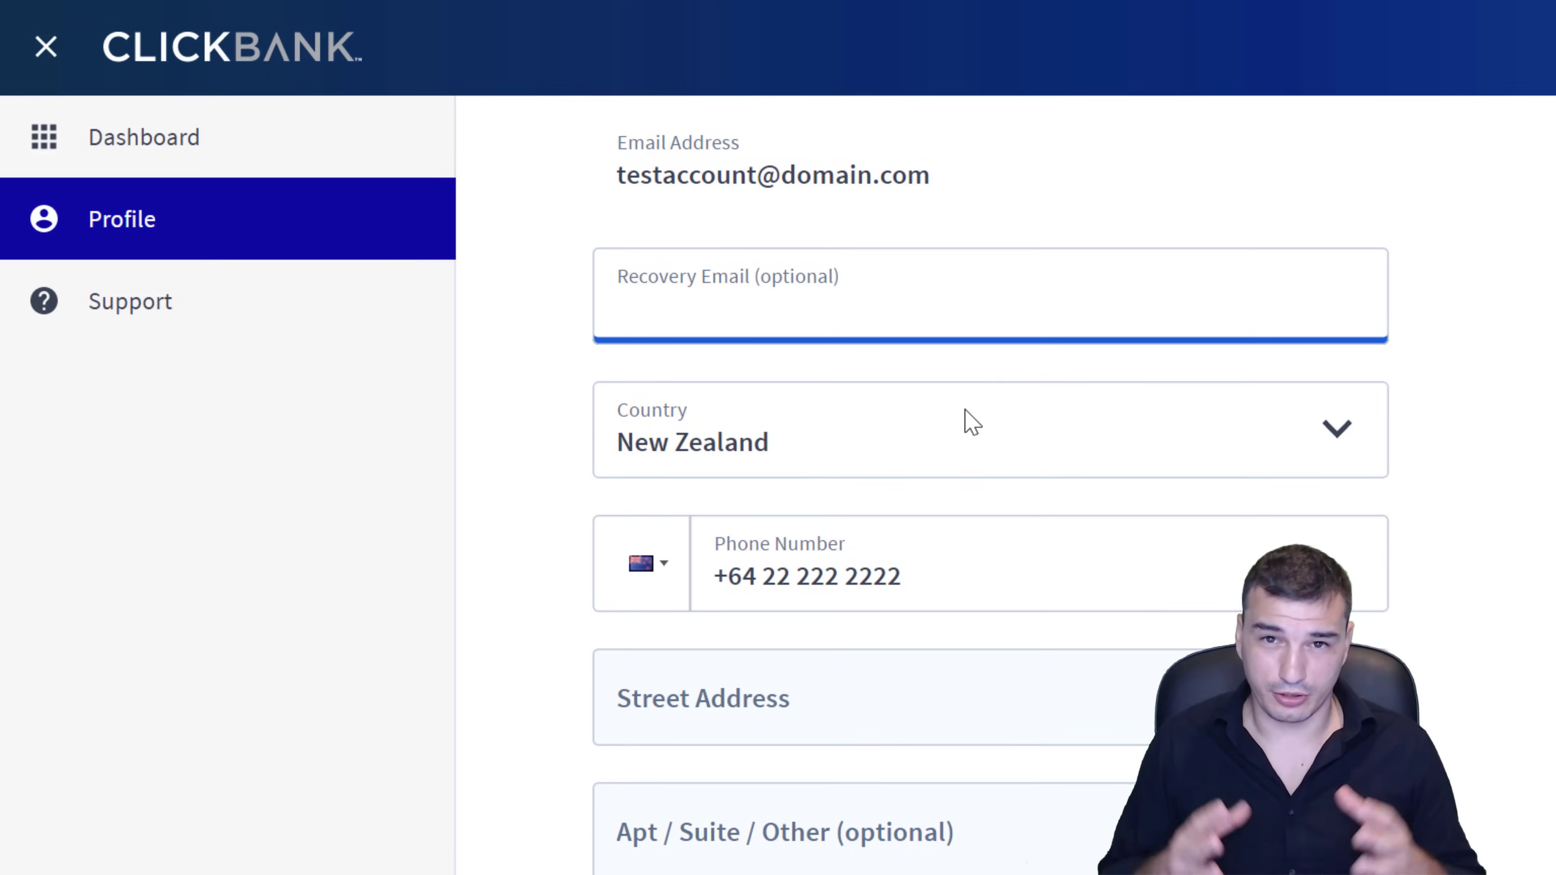
type("backup")
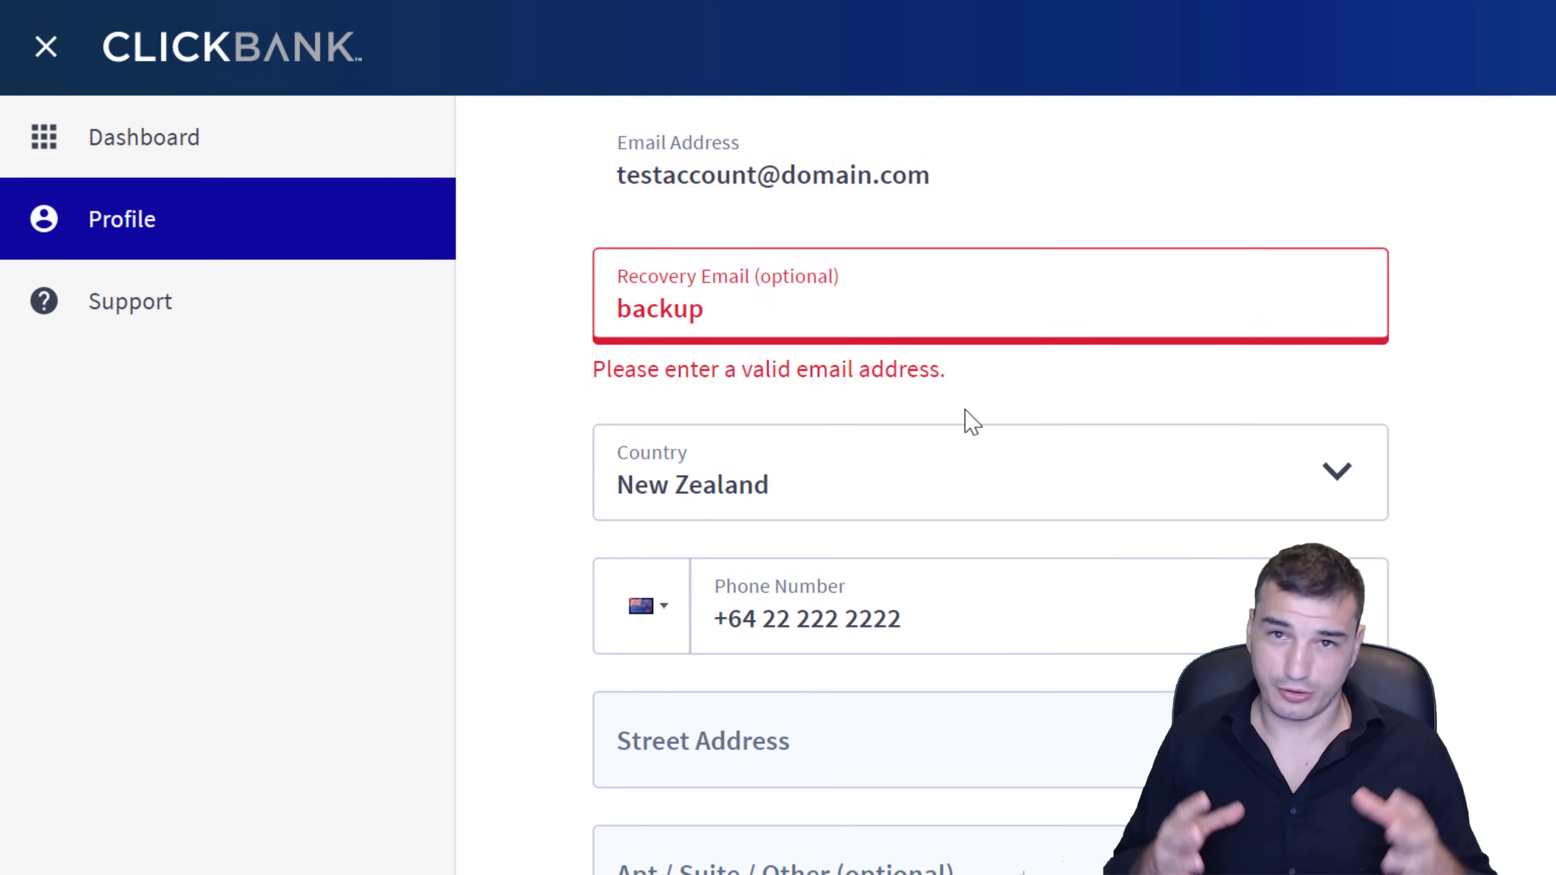
type("email")
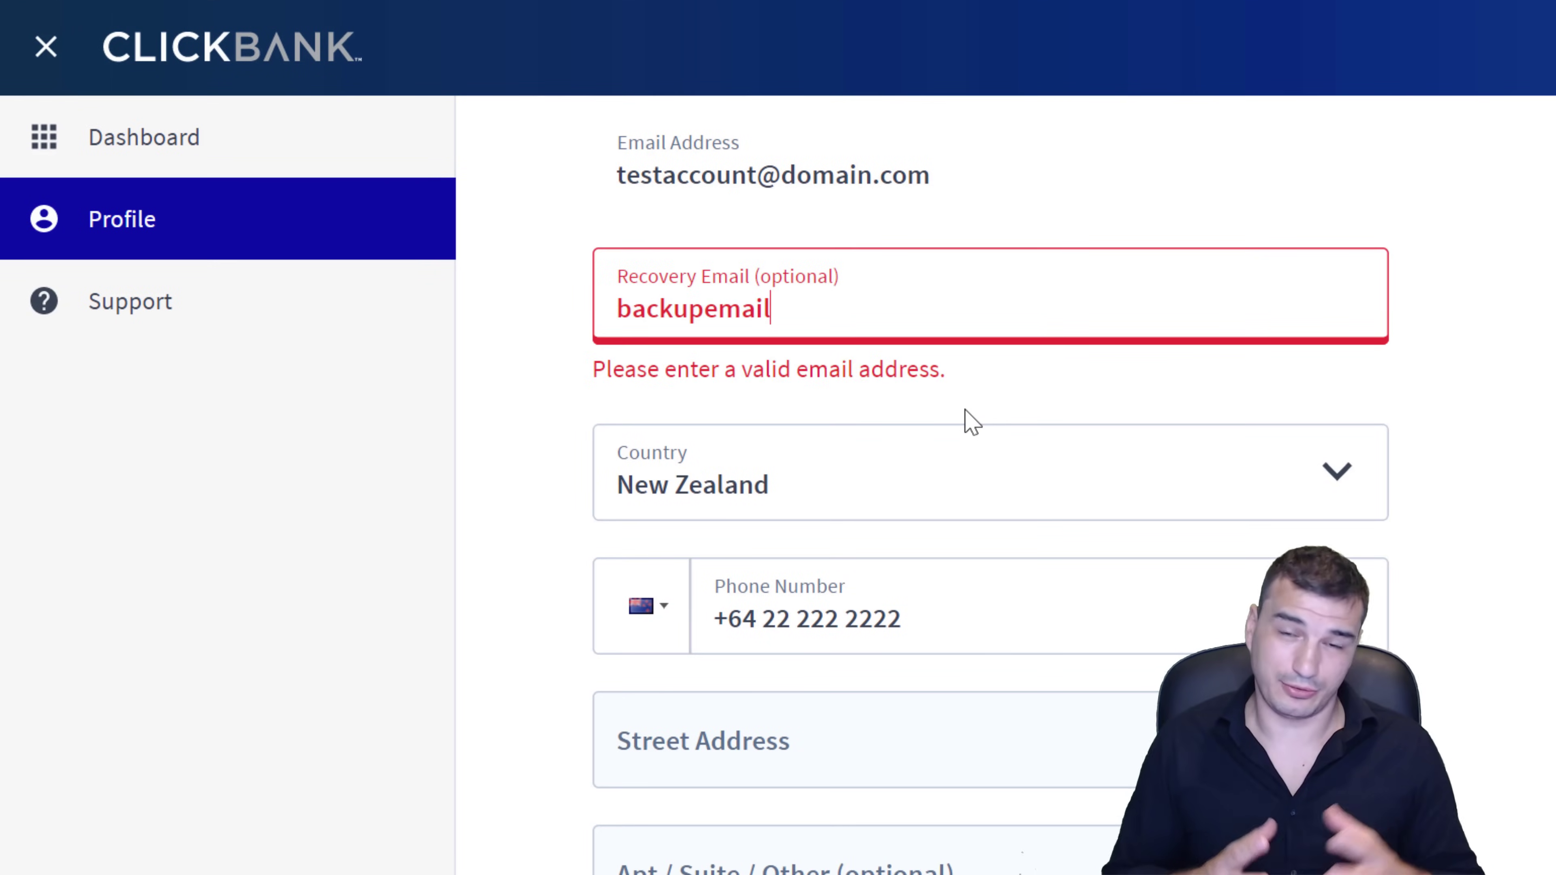
type("here@n")
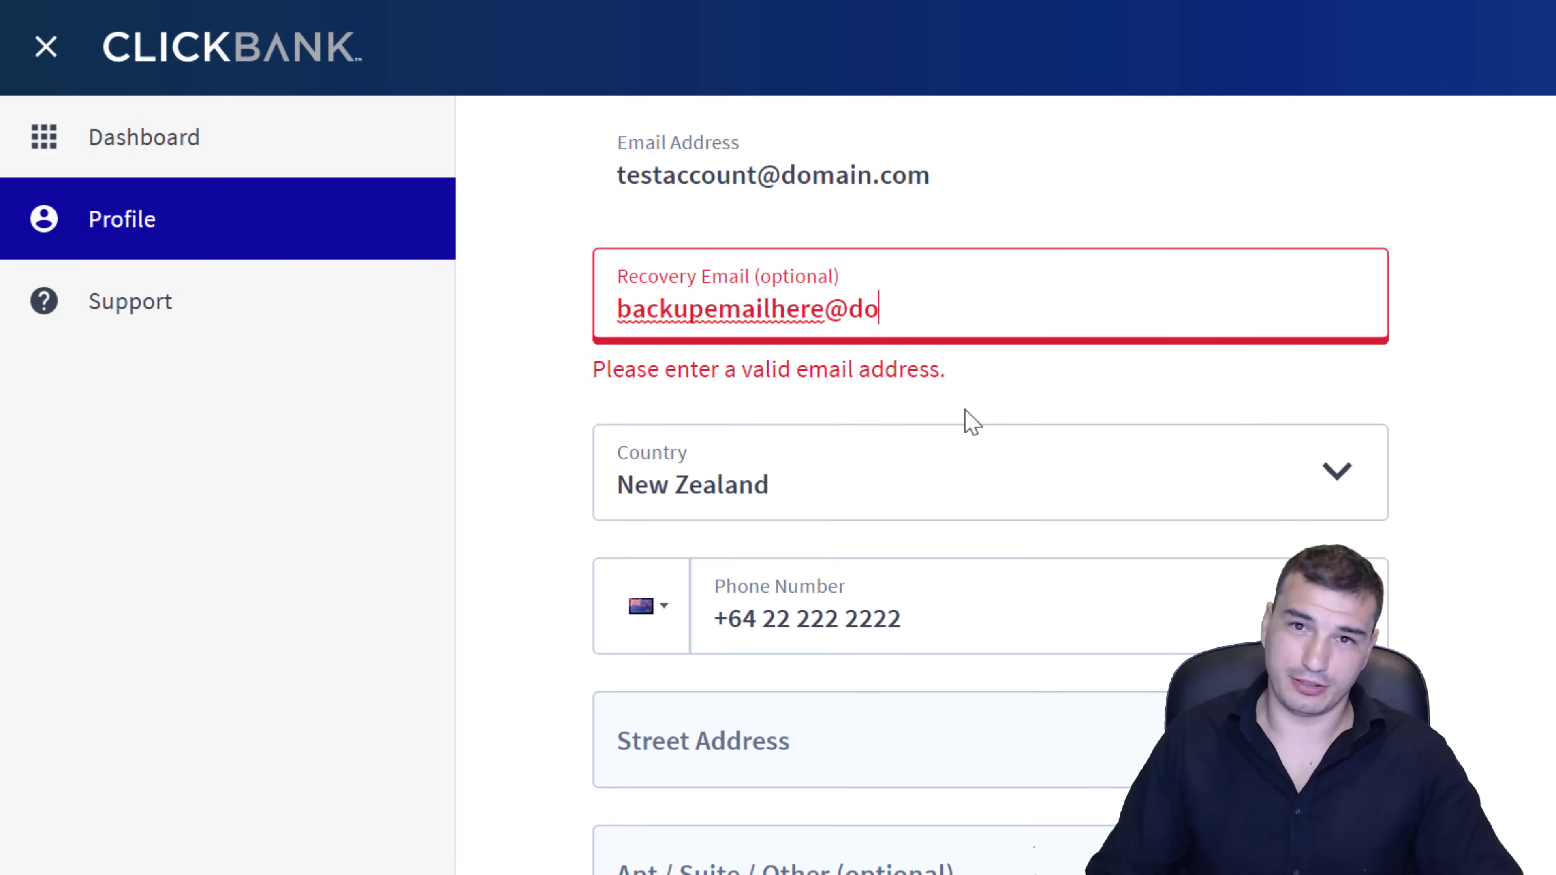
type("oa")
key("BackSpace")
type("main.com")
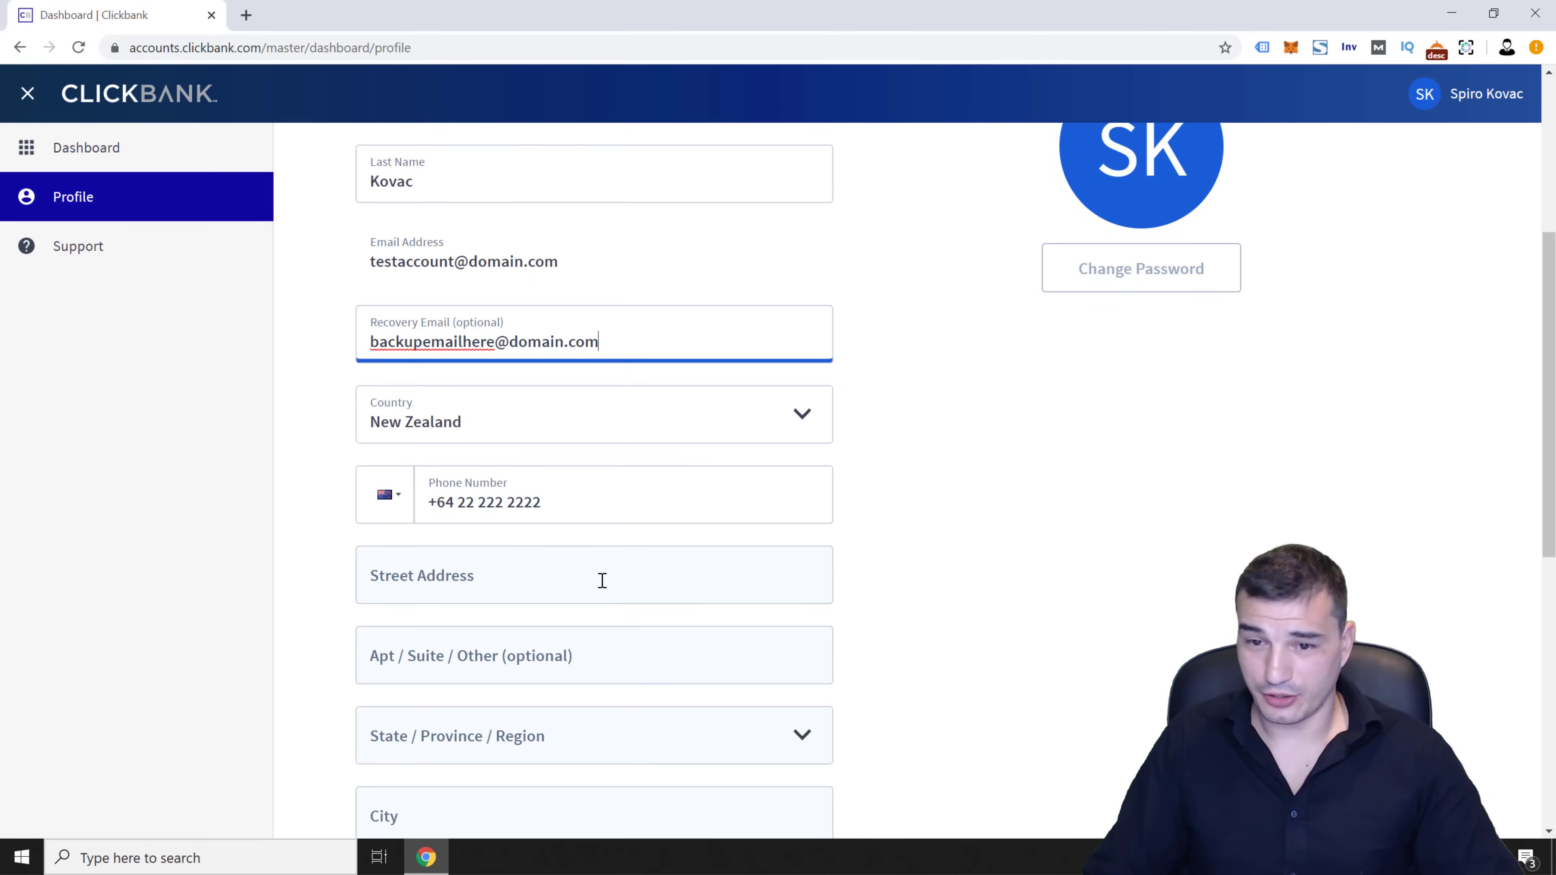
Fill in the street address, region AUCKLAND, city Auckland and postal code
left_click(602, 581)
scroll(1007, 610, "down", 3)
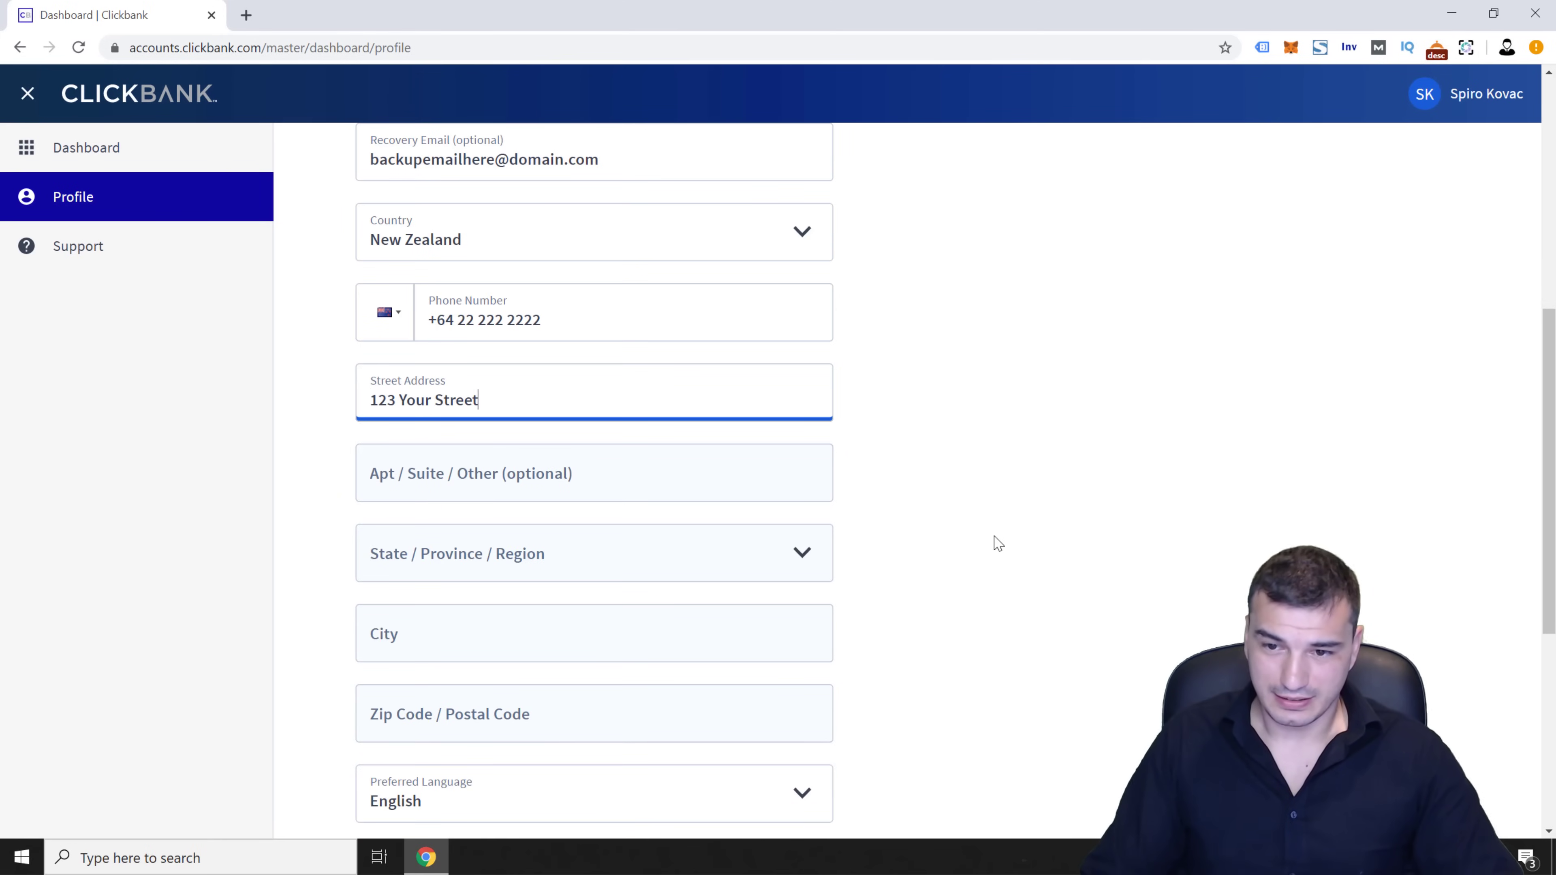
type("123 Your Street")
left_click(455, 559)
left_click(487, 130)
left_click(463, 636)
type("Auckland")
key("Tab")
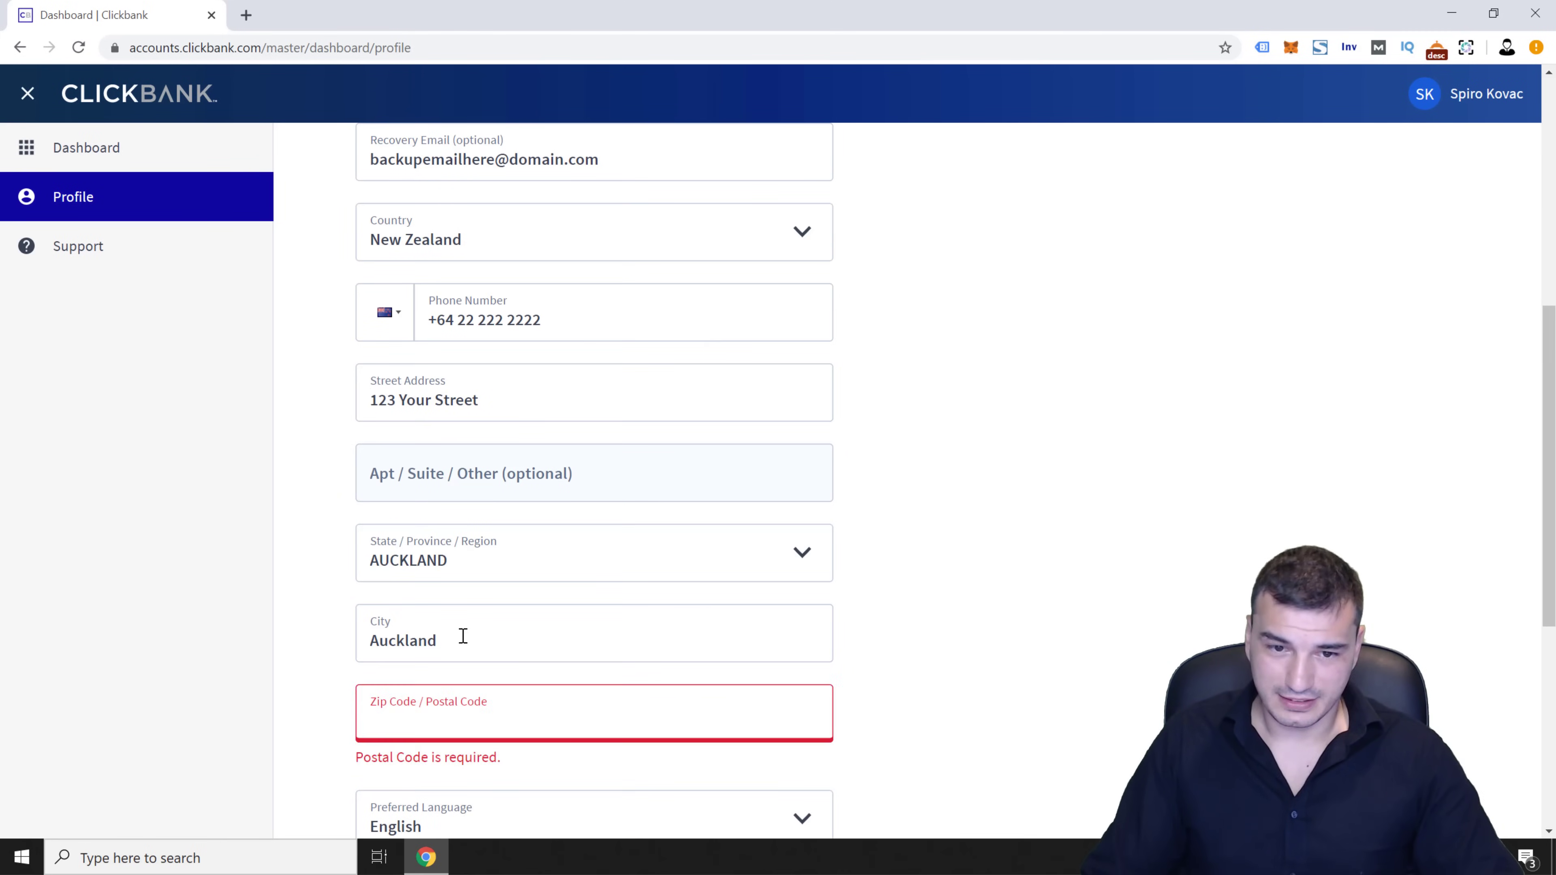
type("1010")
key("Tab")
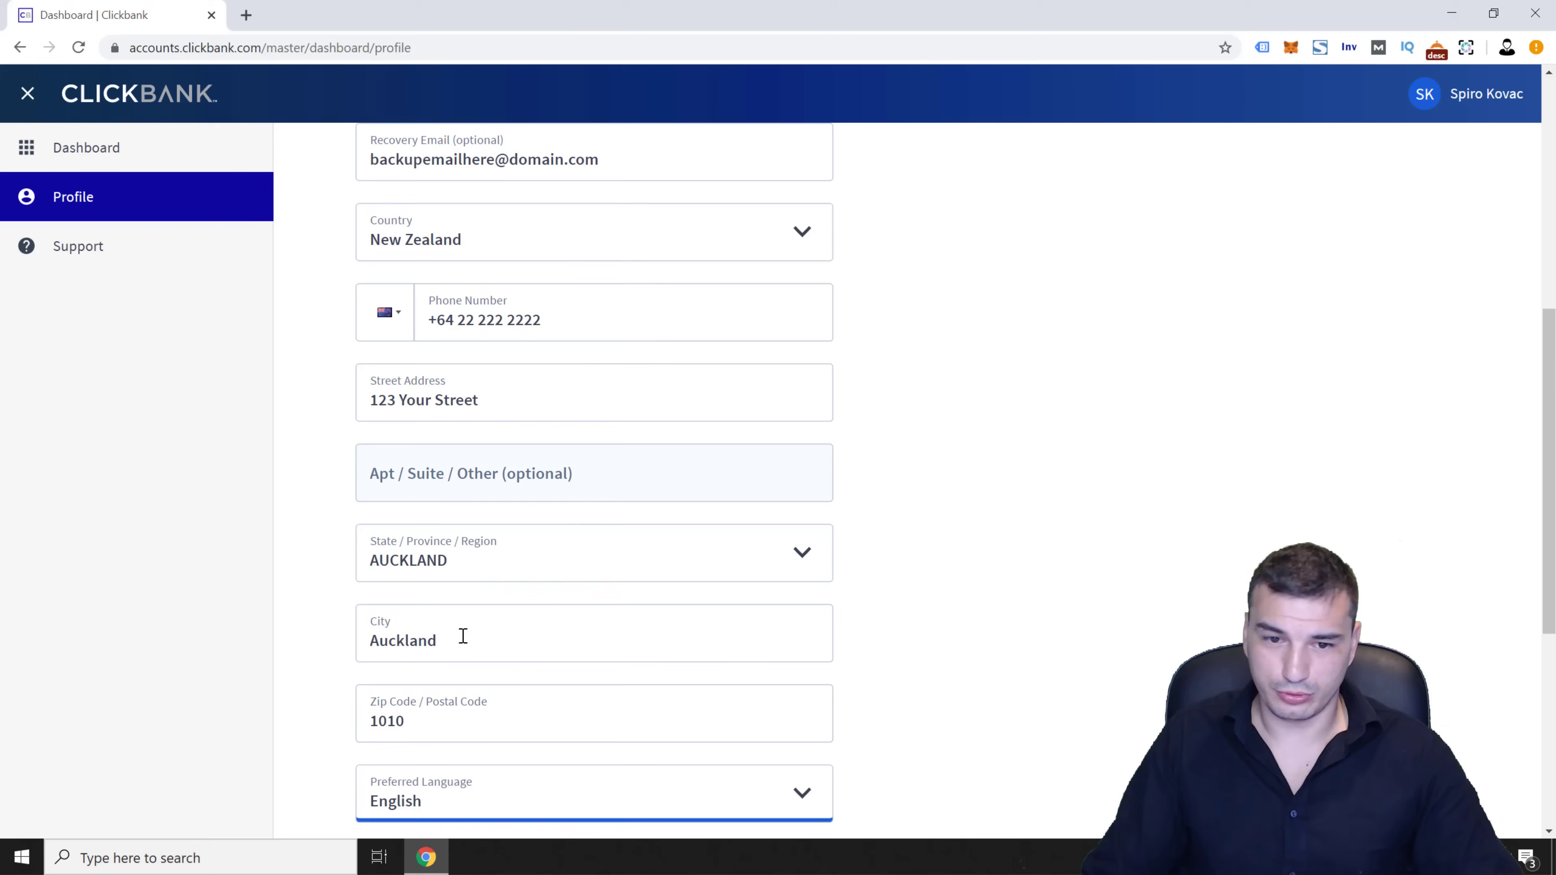
scroll(533, 699, "down", 4)
scroll(531, 693, "down", 3)
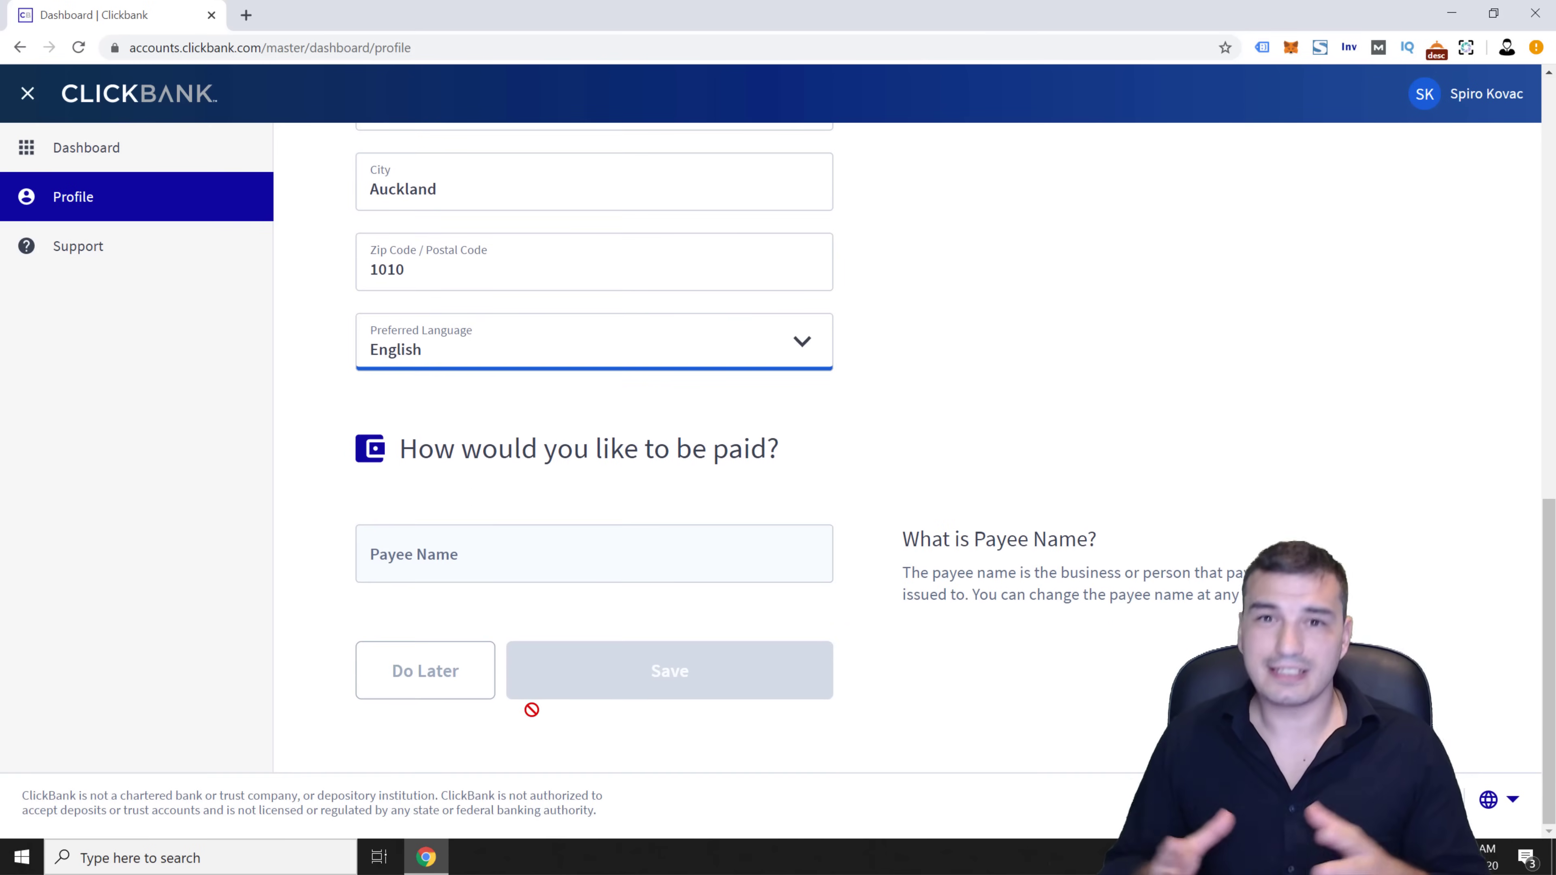
Start typing the payee name in the Payee Name field under 'How would you like to be paid?'
left_click(615, 547)
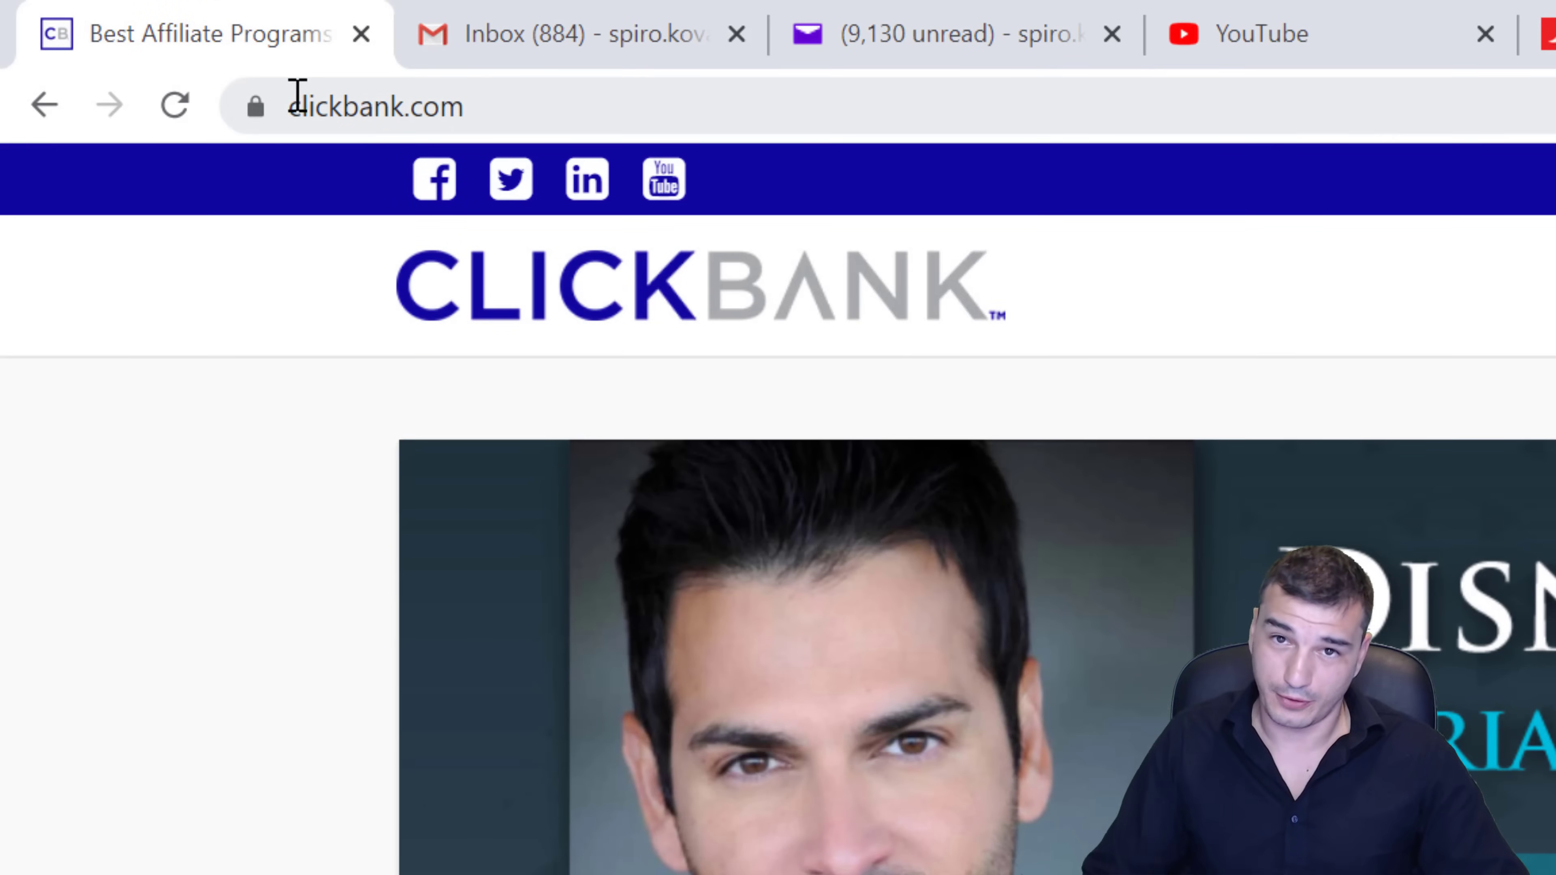
left_click(255, 109)
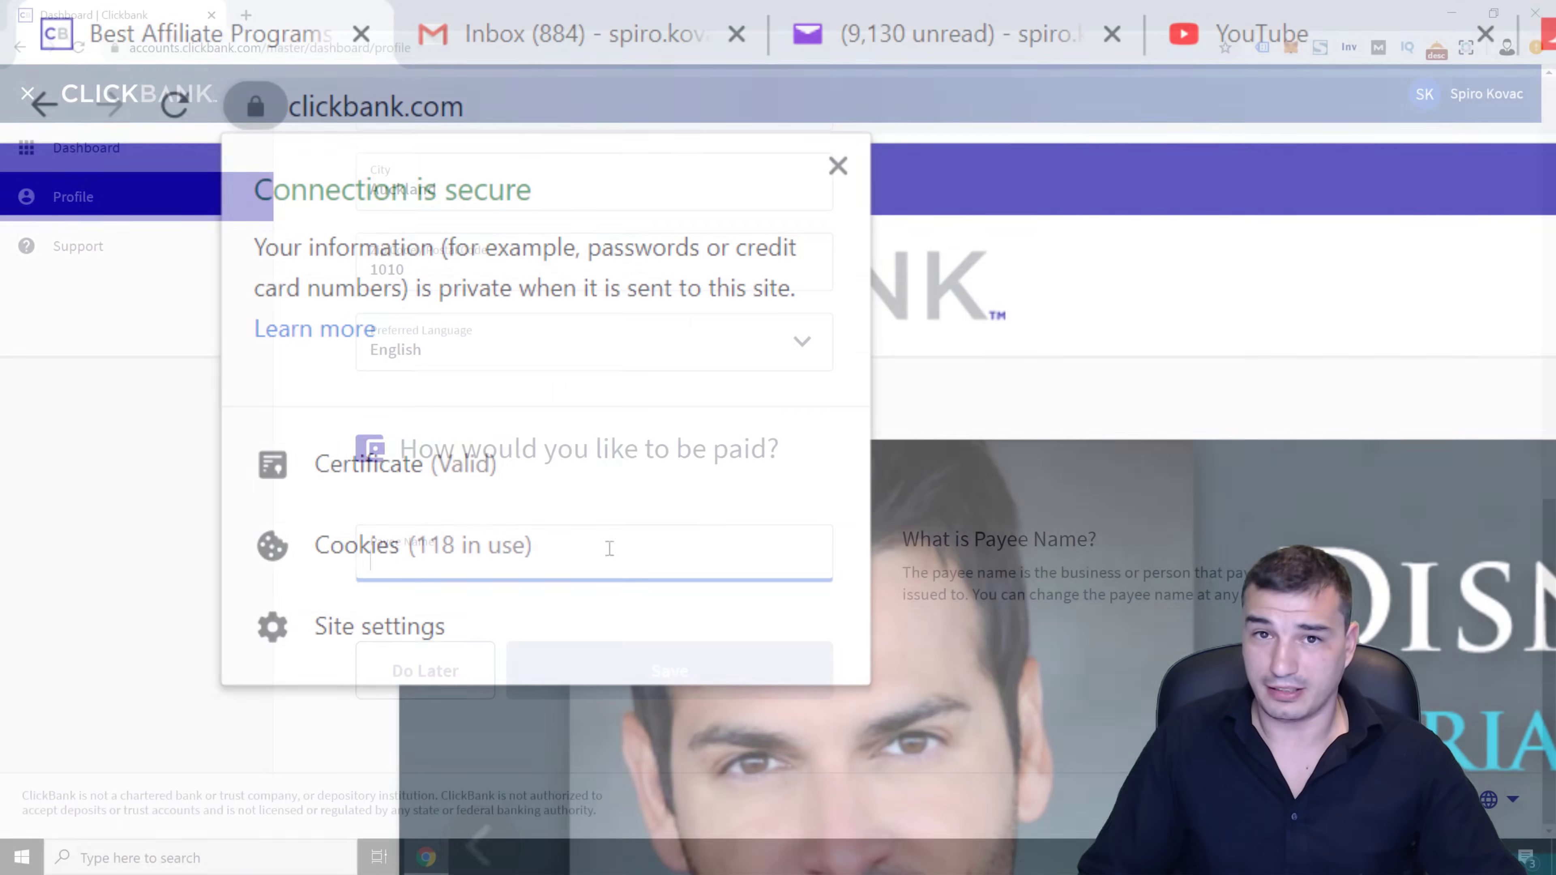
type("C")
key("BackSpace")
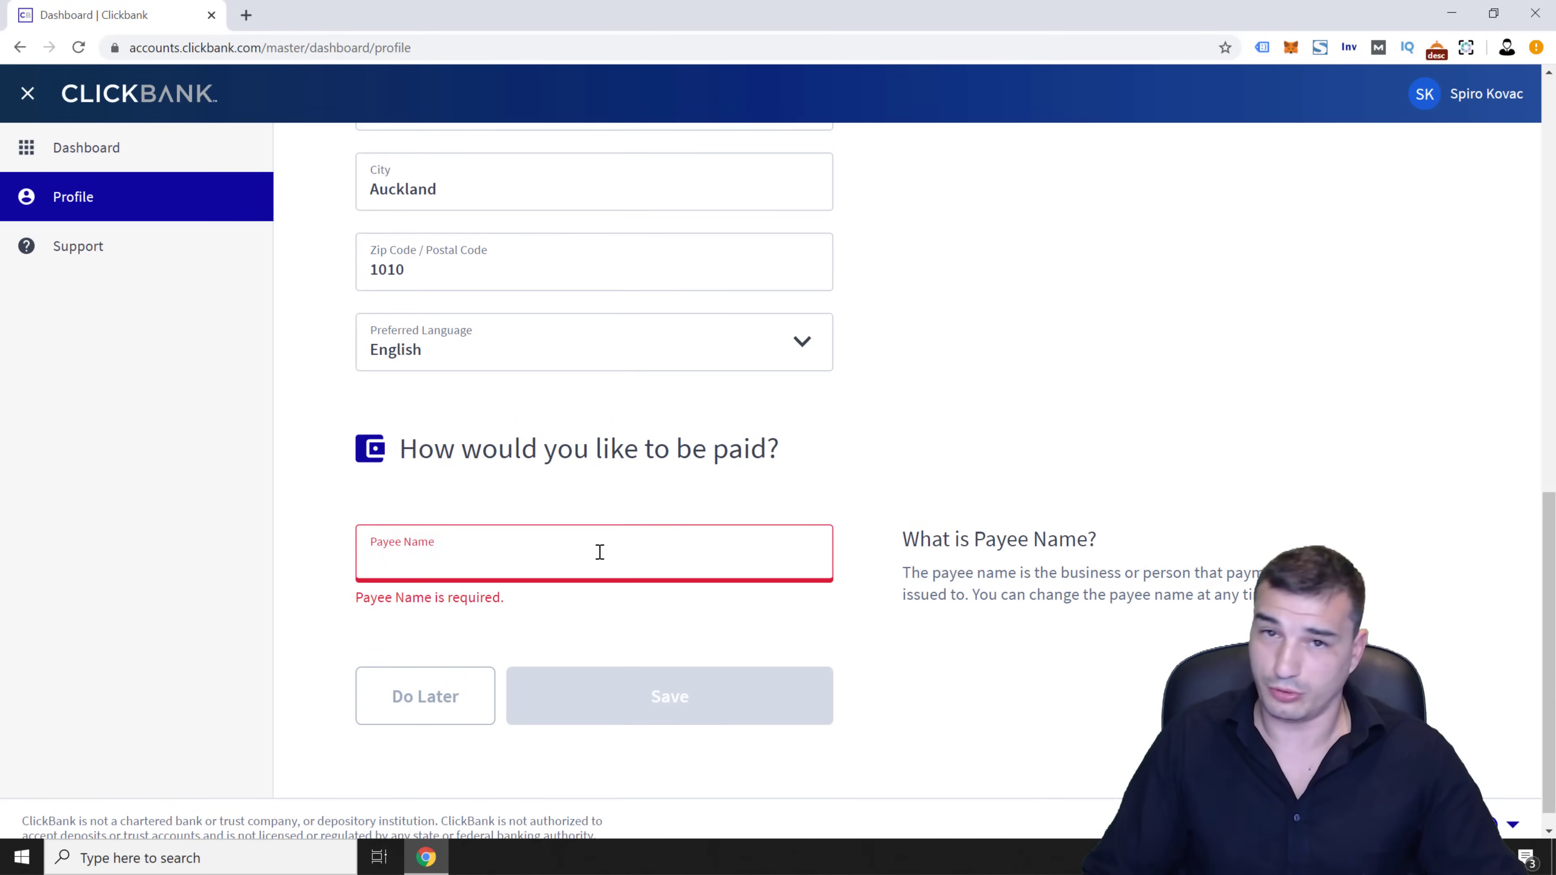
type("Personal or Company Name")
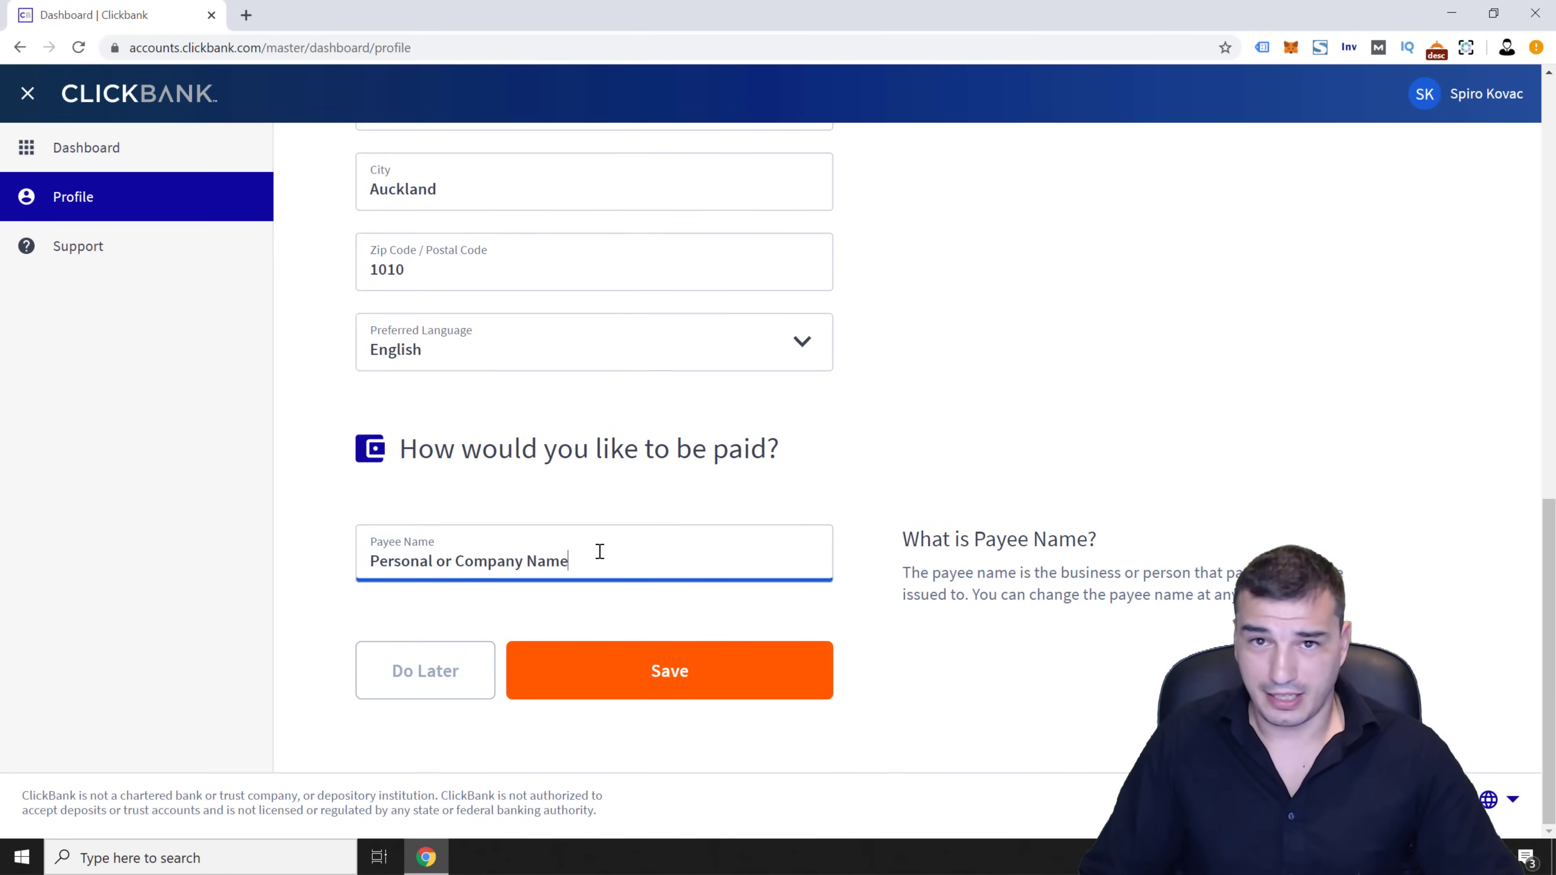
Save the profile and begin a new Affiliate (Promote products) account
left_click(664, 682)
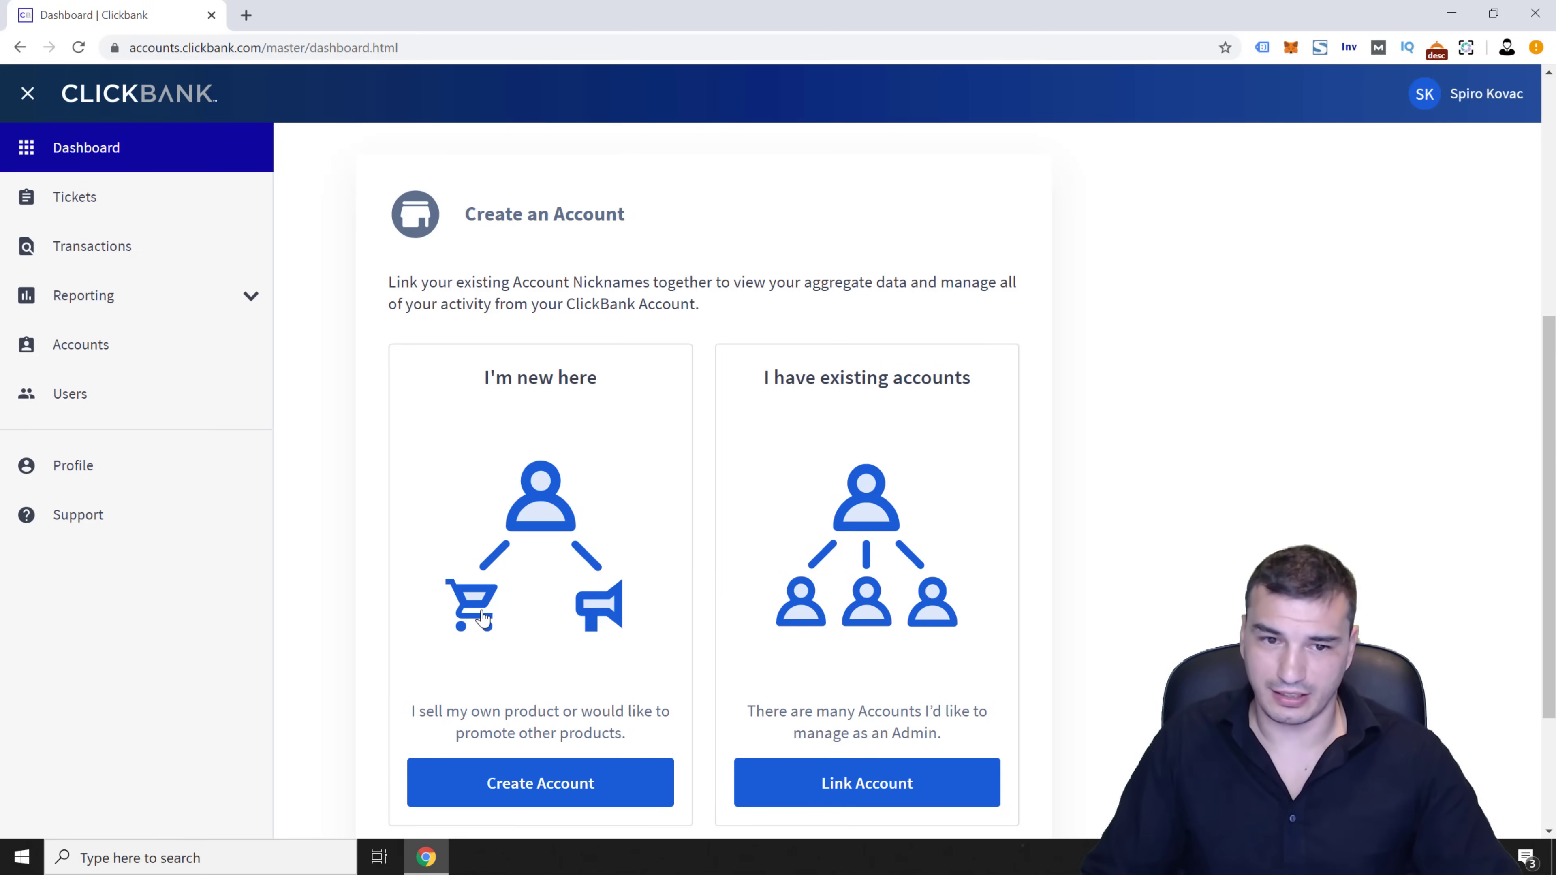
left_click(484, 618)
left_click(588, 246)
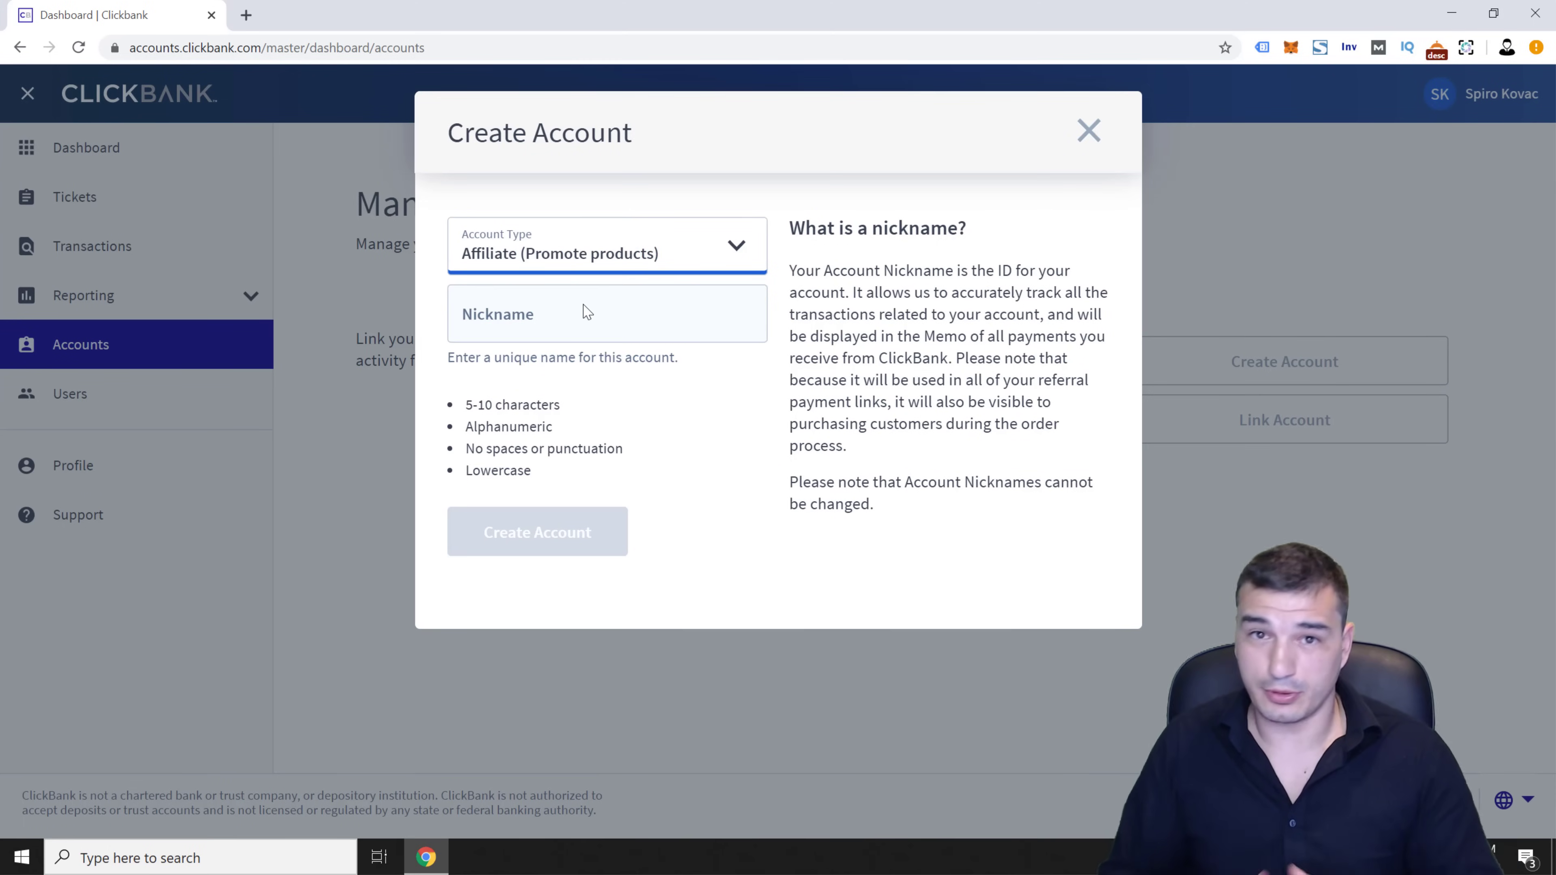
Replace the taken nickname with an available one and create the affiliate account
left_click(585, 309)
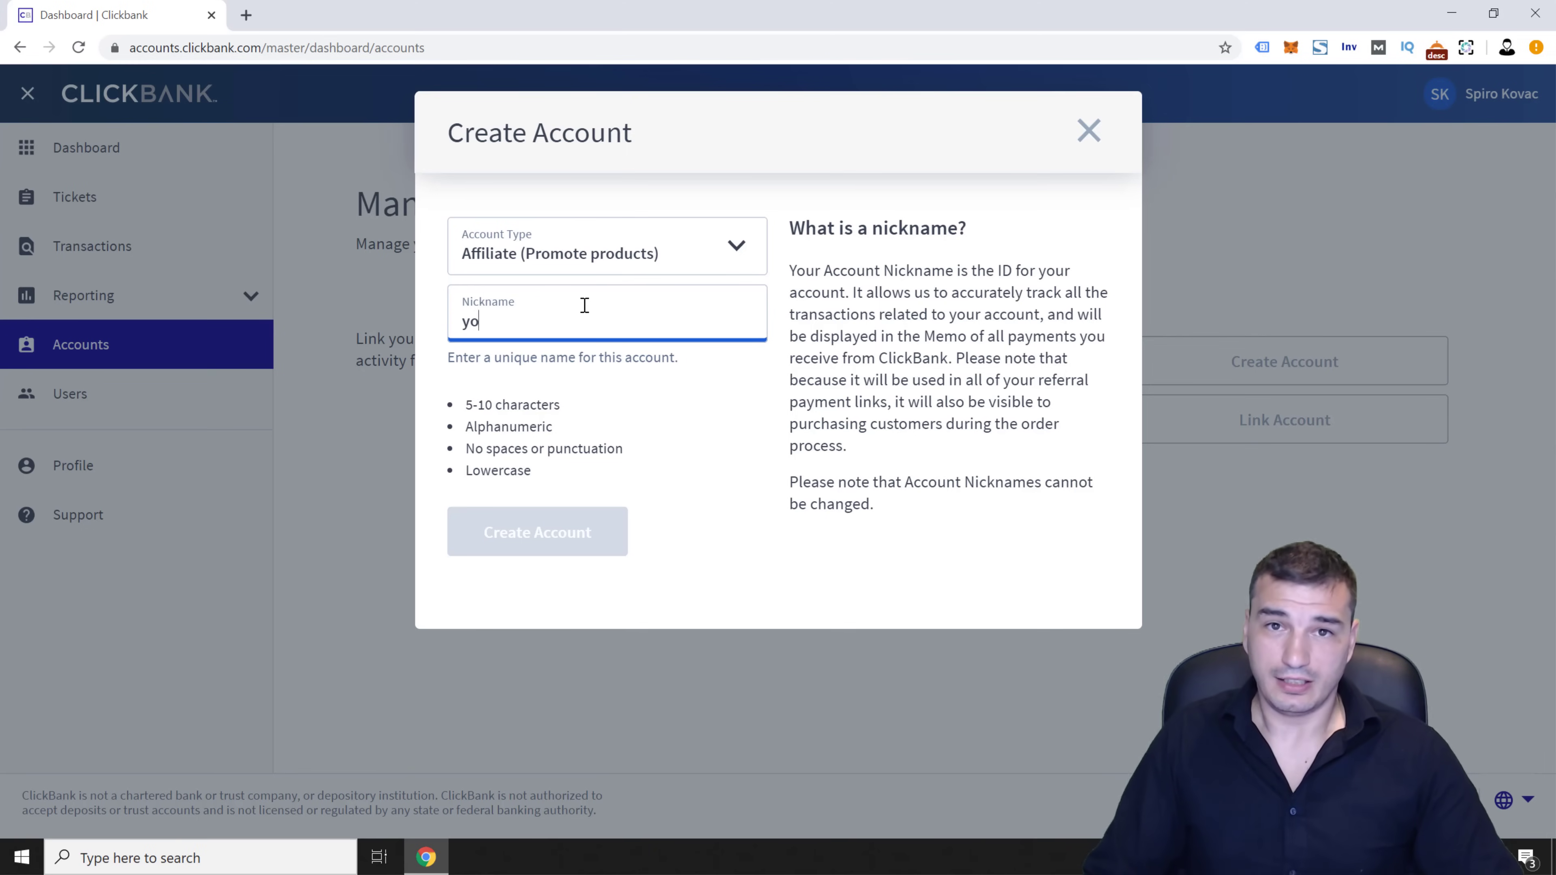
type("yourc")
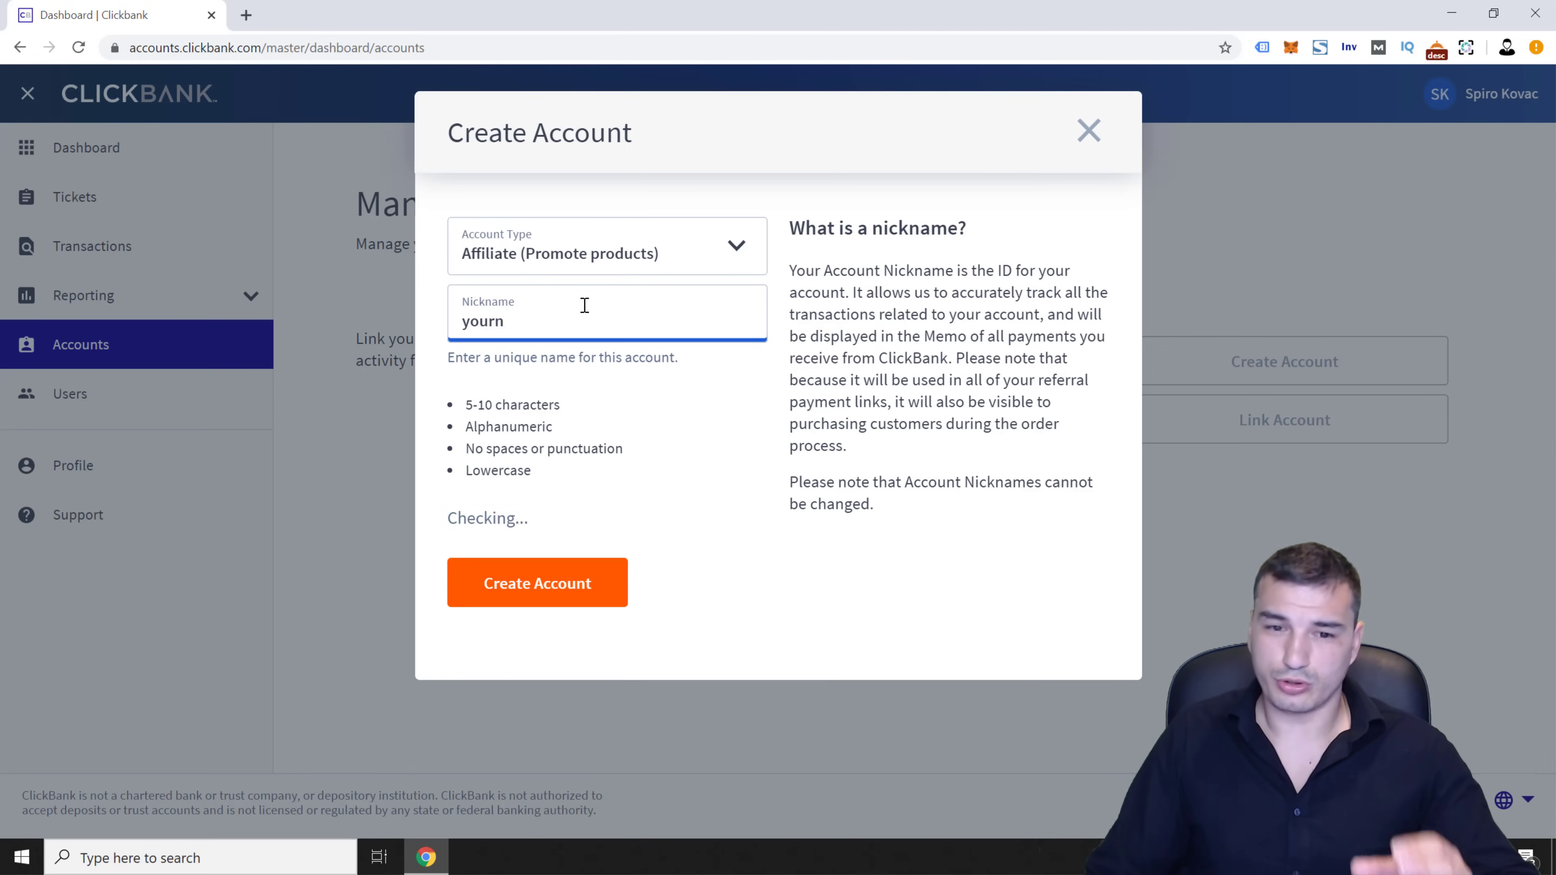
type("bnick")
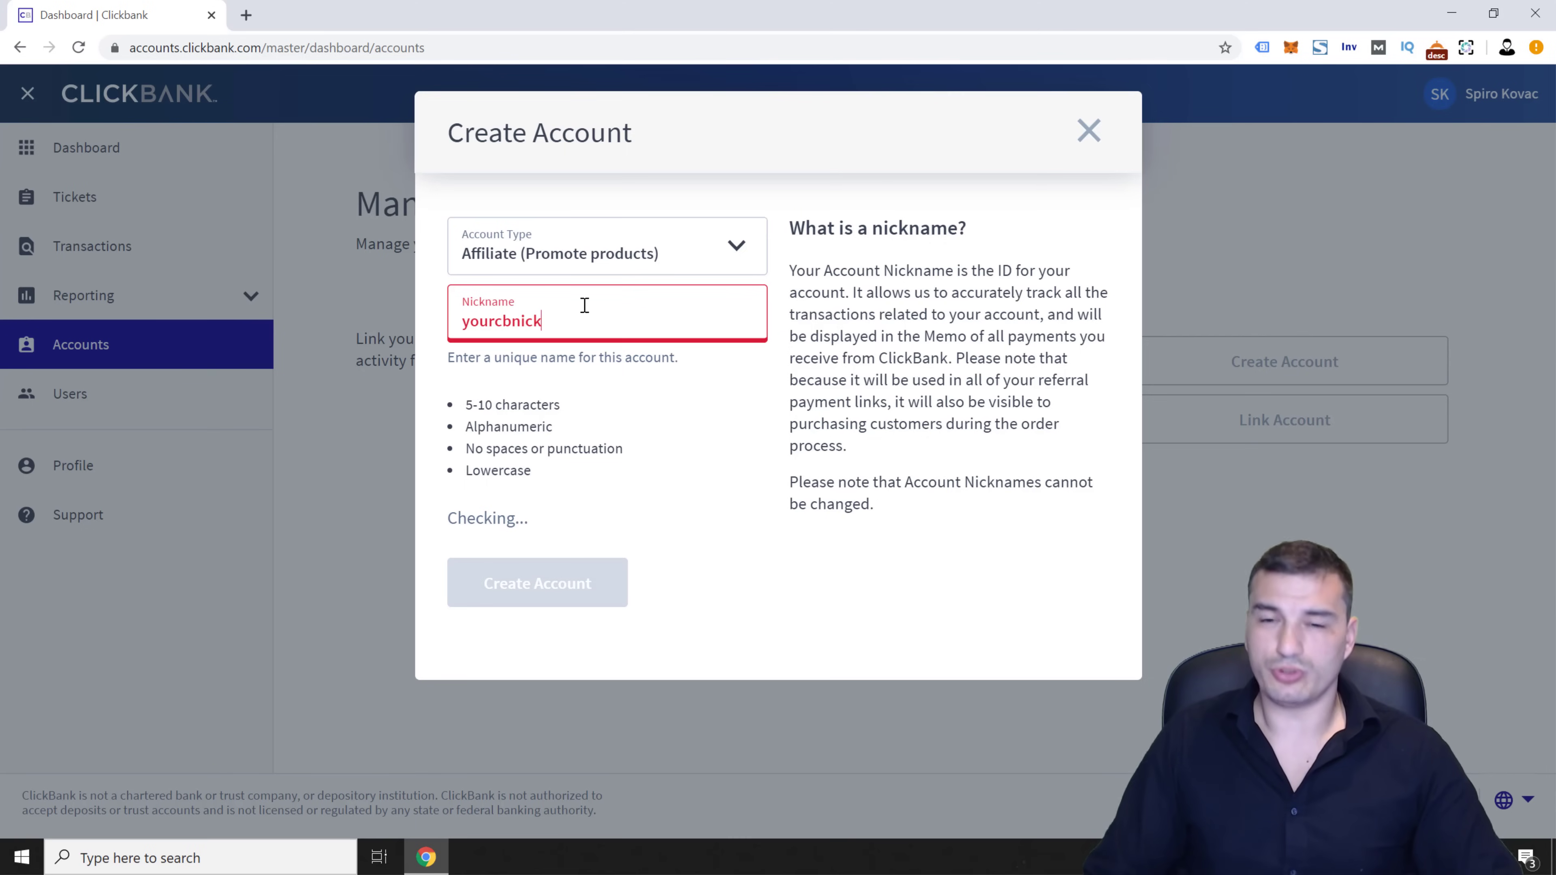
key("ctrl+a")
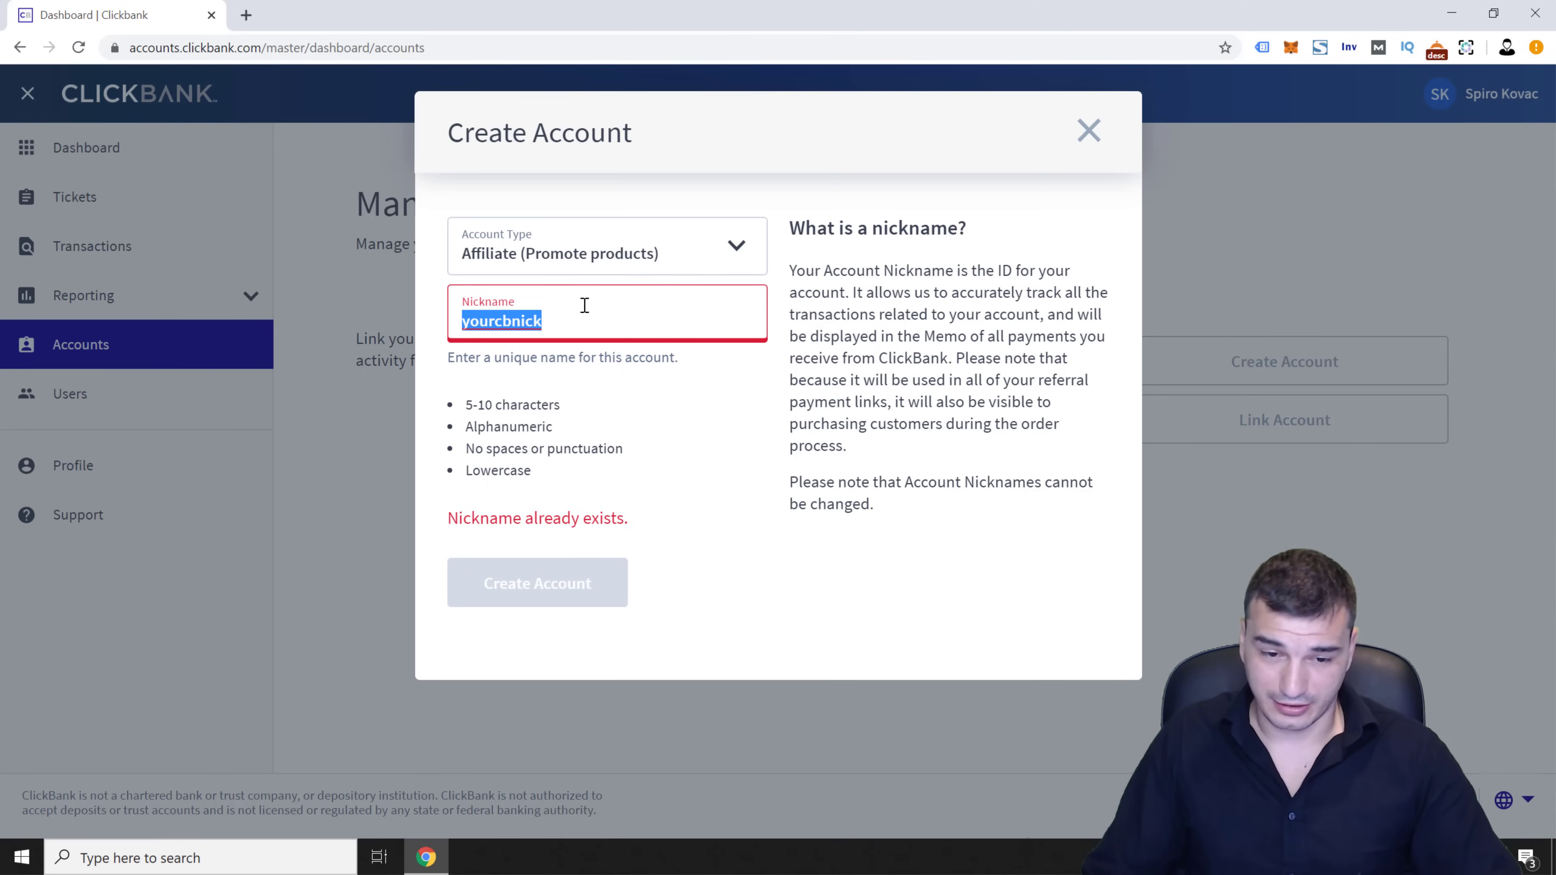
type("cbnickname")
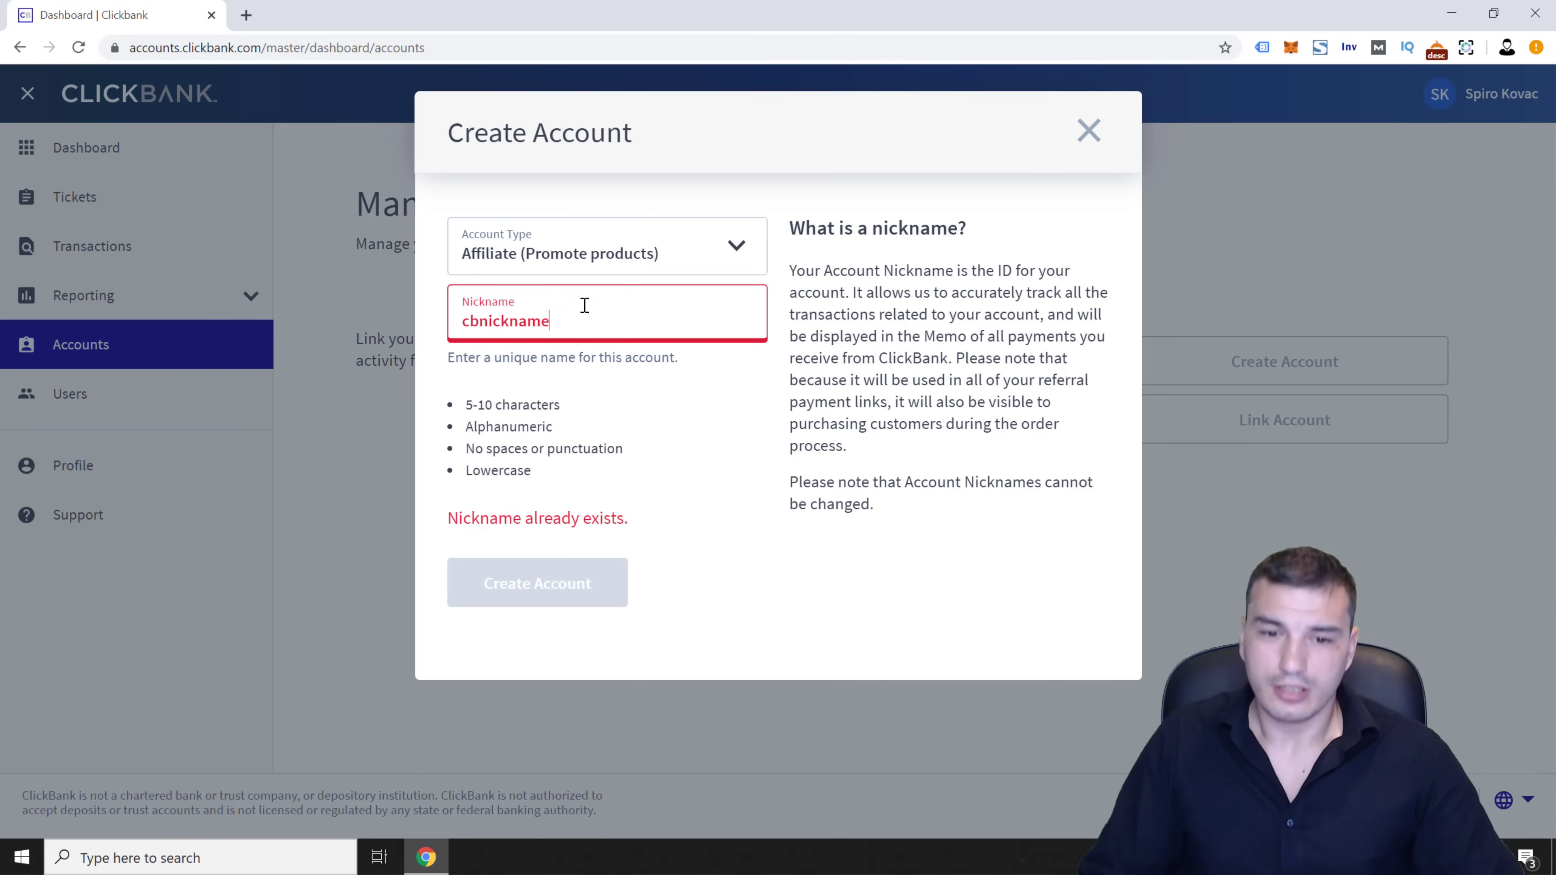
key("BackSpace")
key("BackSpace")
key("BackSpace")
key("BackSpace")
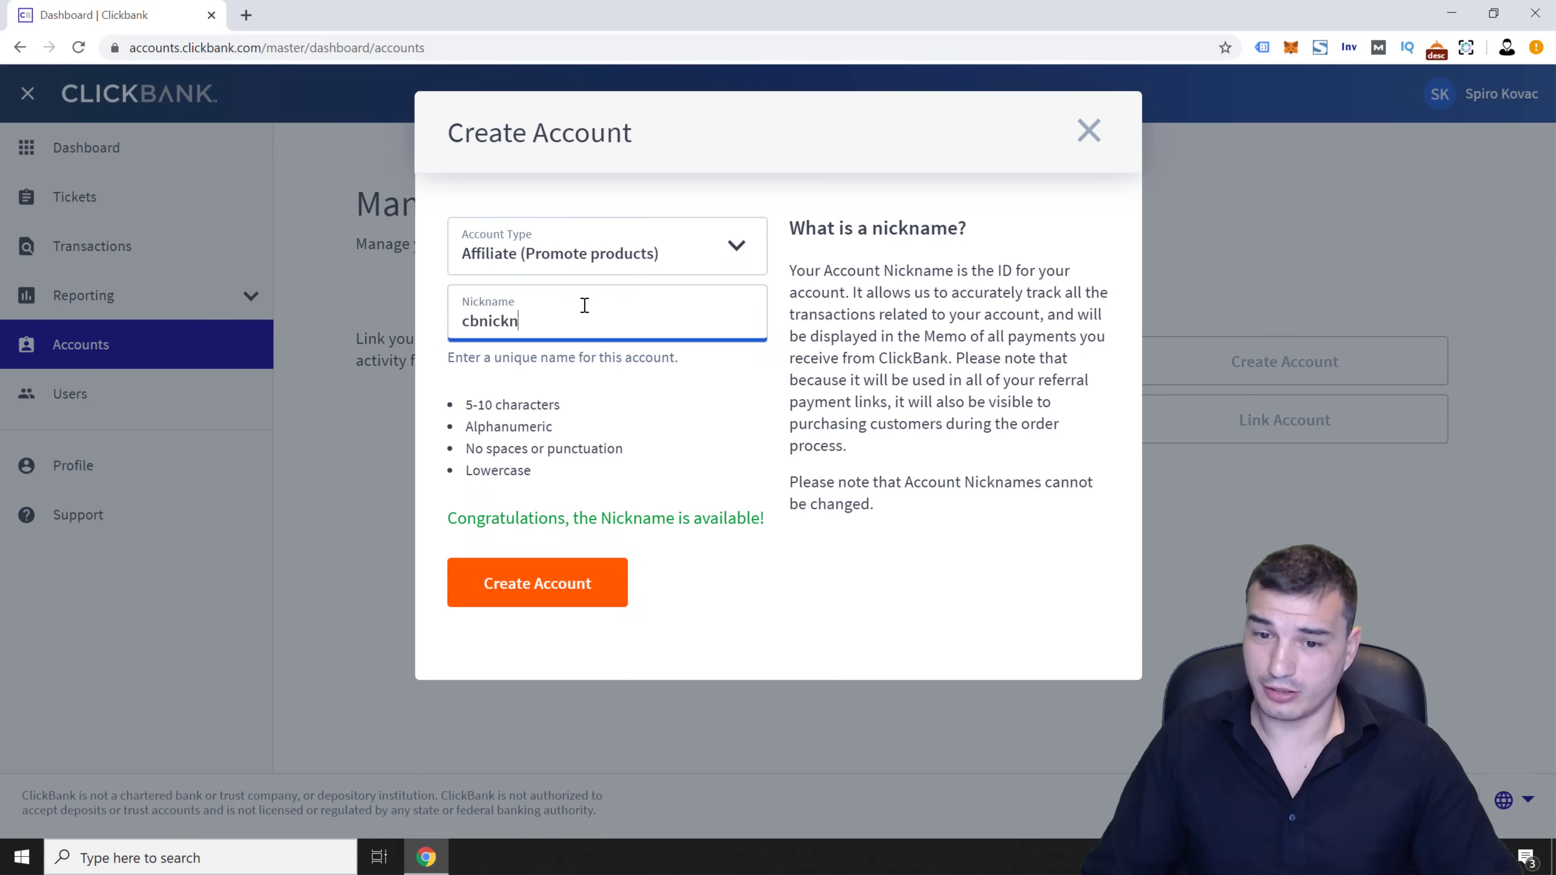
type("13")
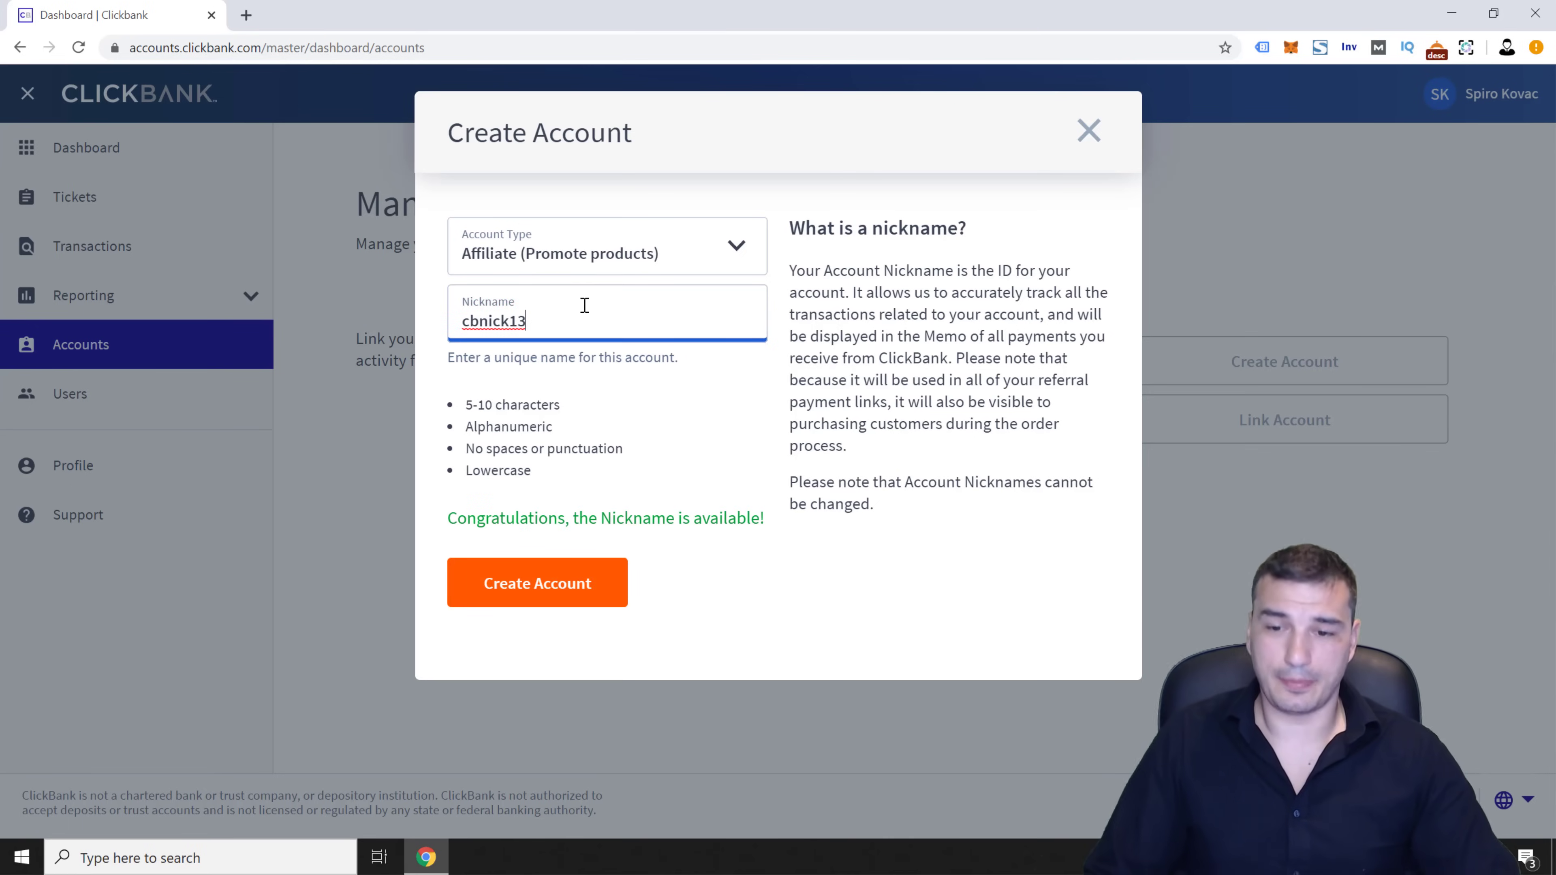
left_click(576, 585)
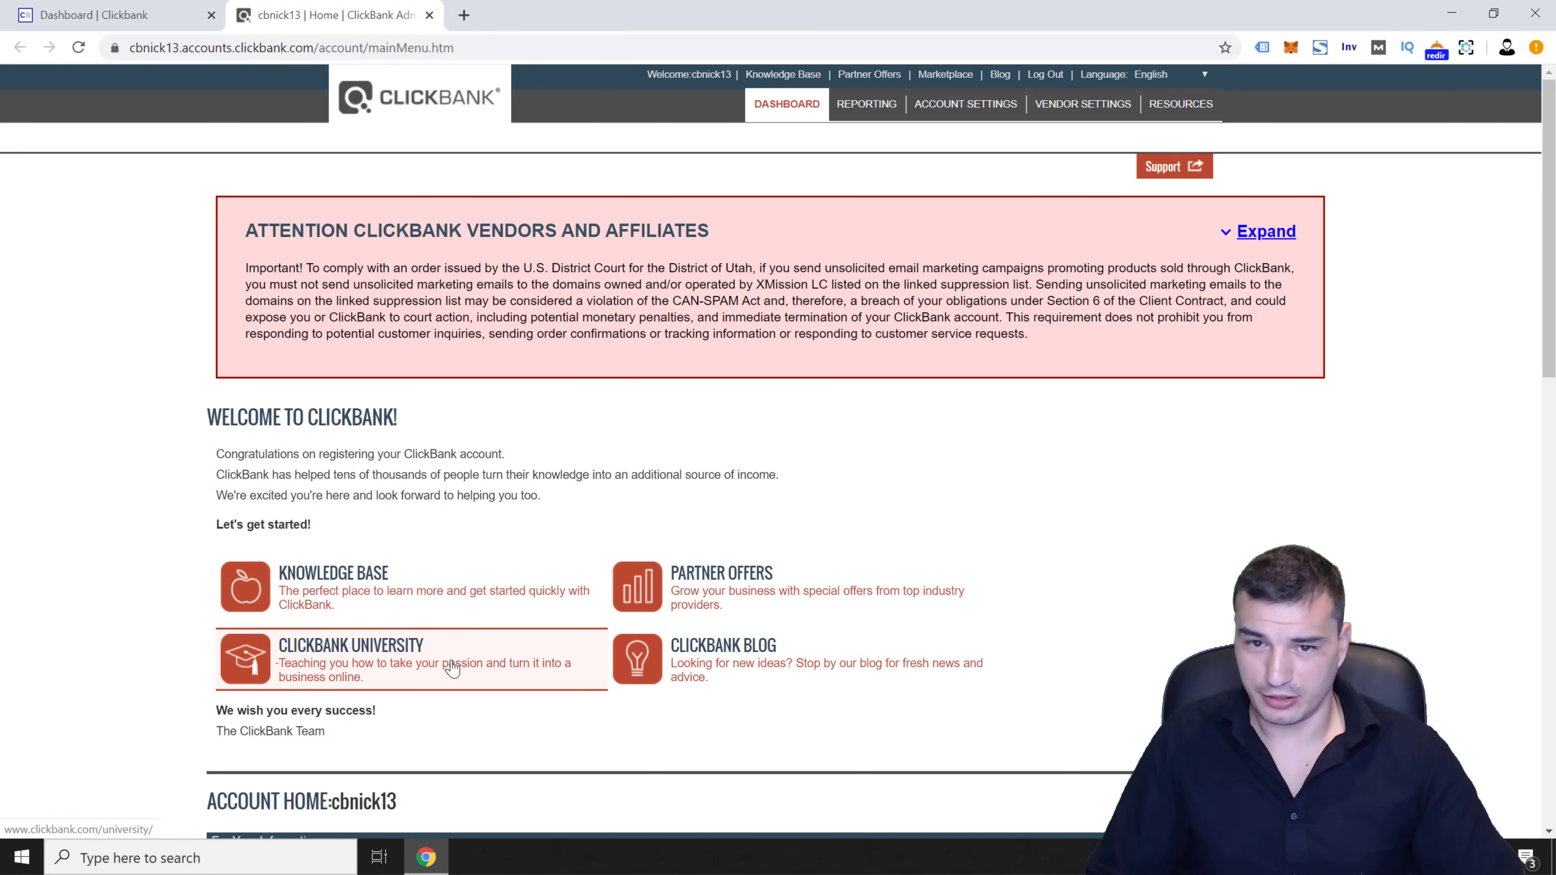
Scroll through the new account's dashboard and reload the page
scroll(460, 680, "down", 3)
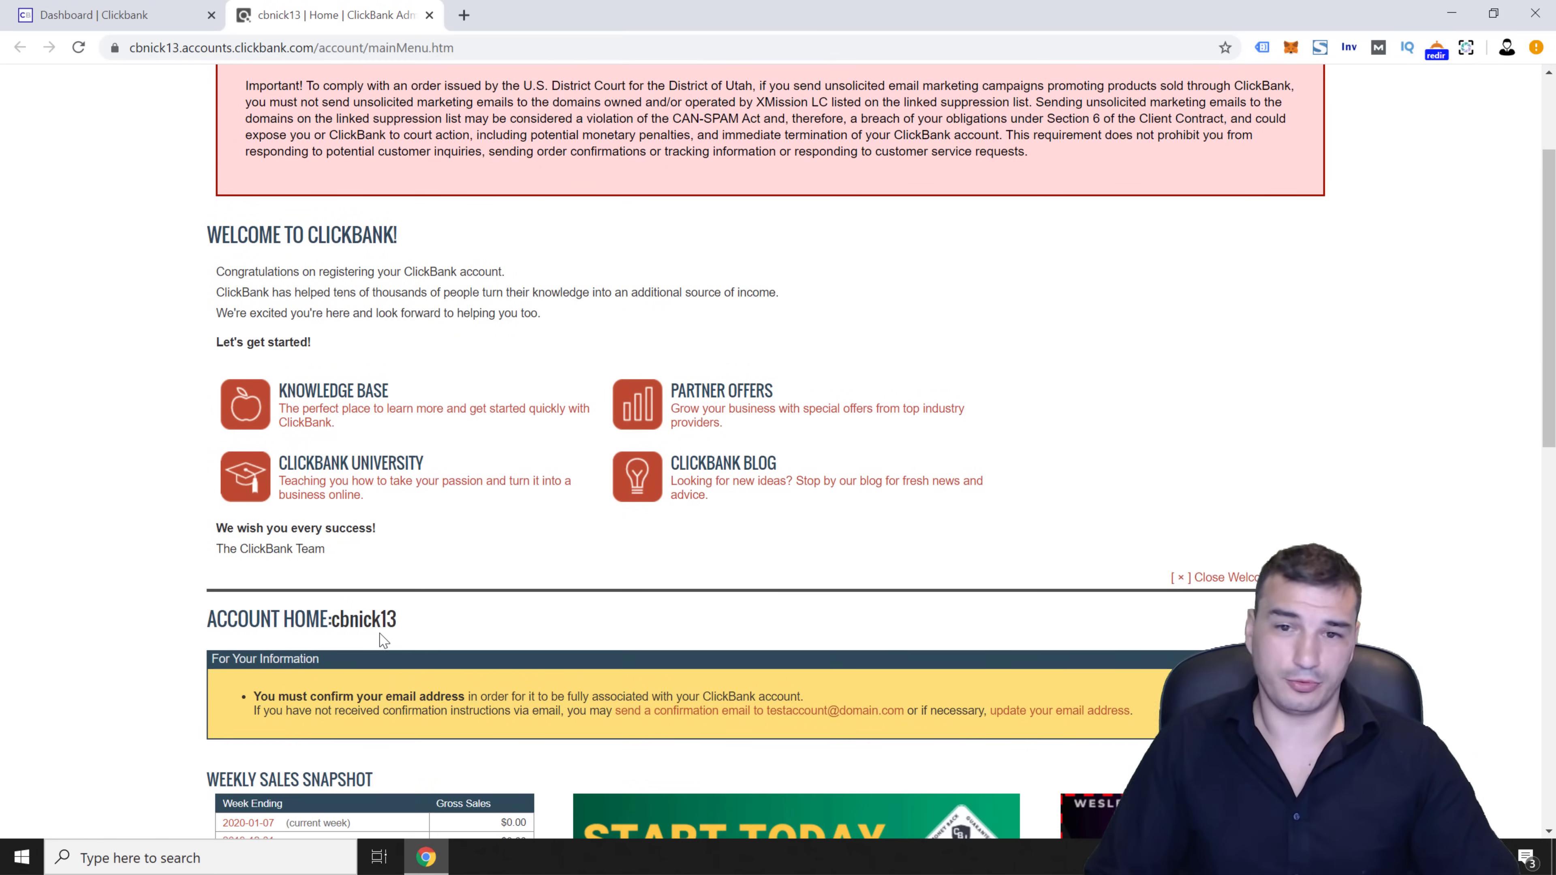
scroll(313, 625, "down", 3)
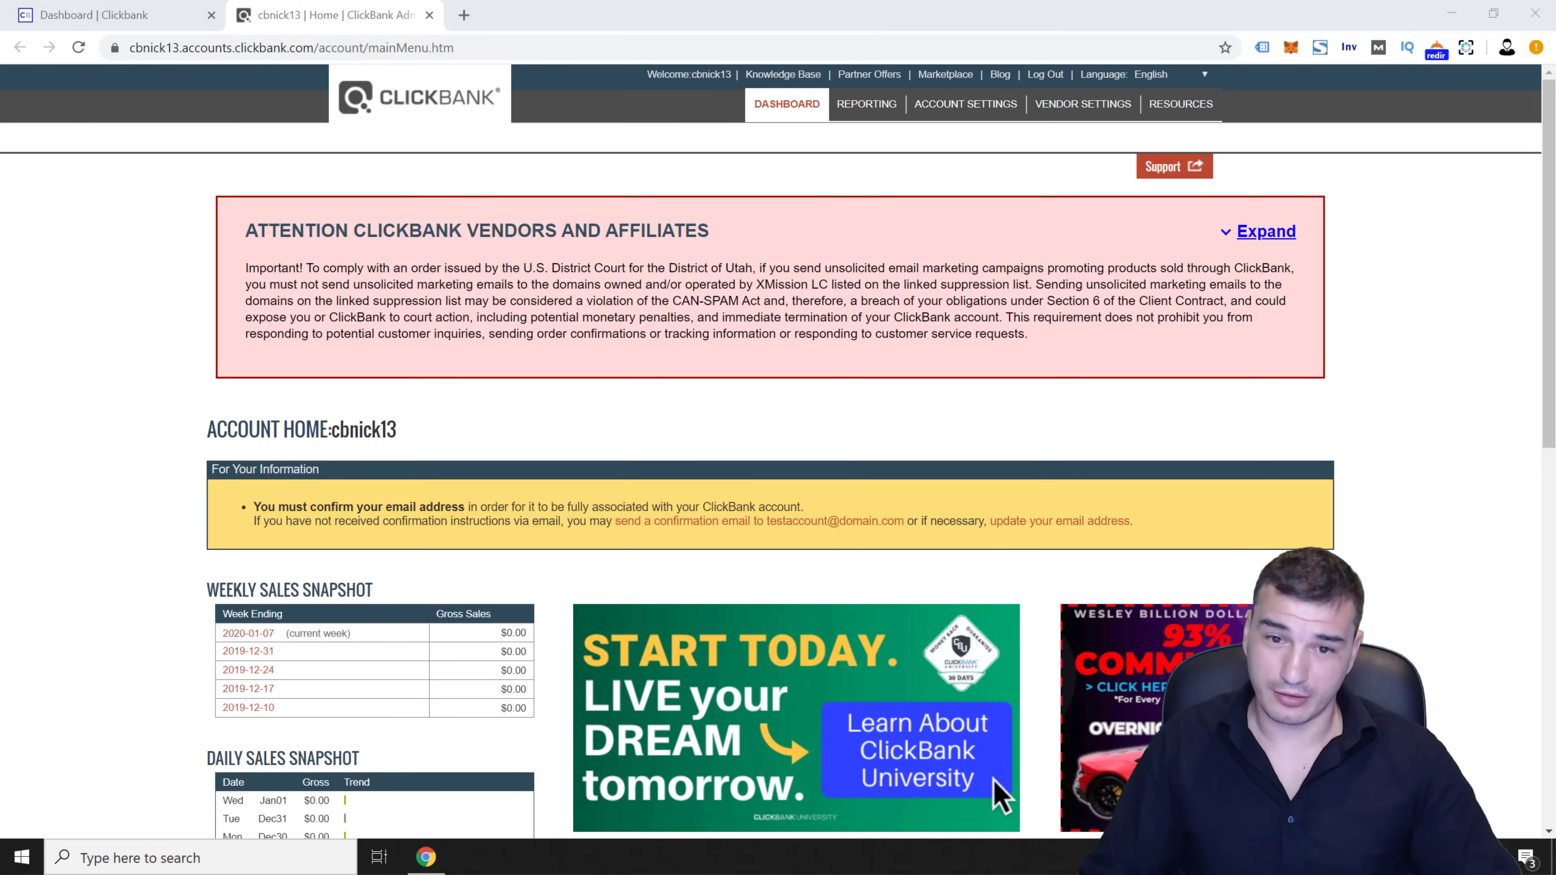
key("F5")
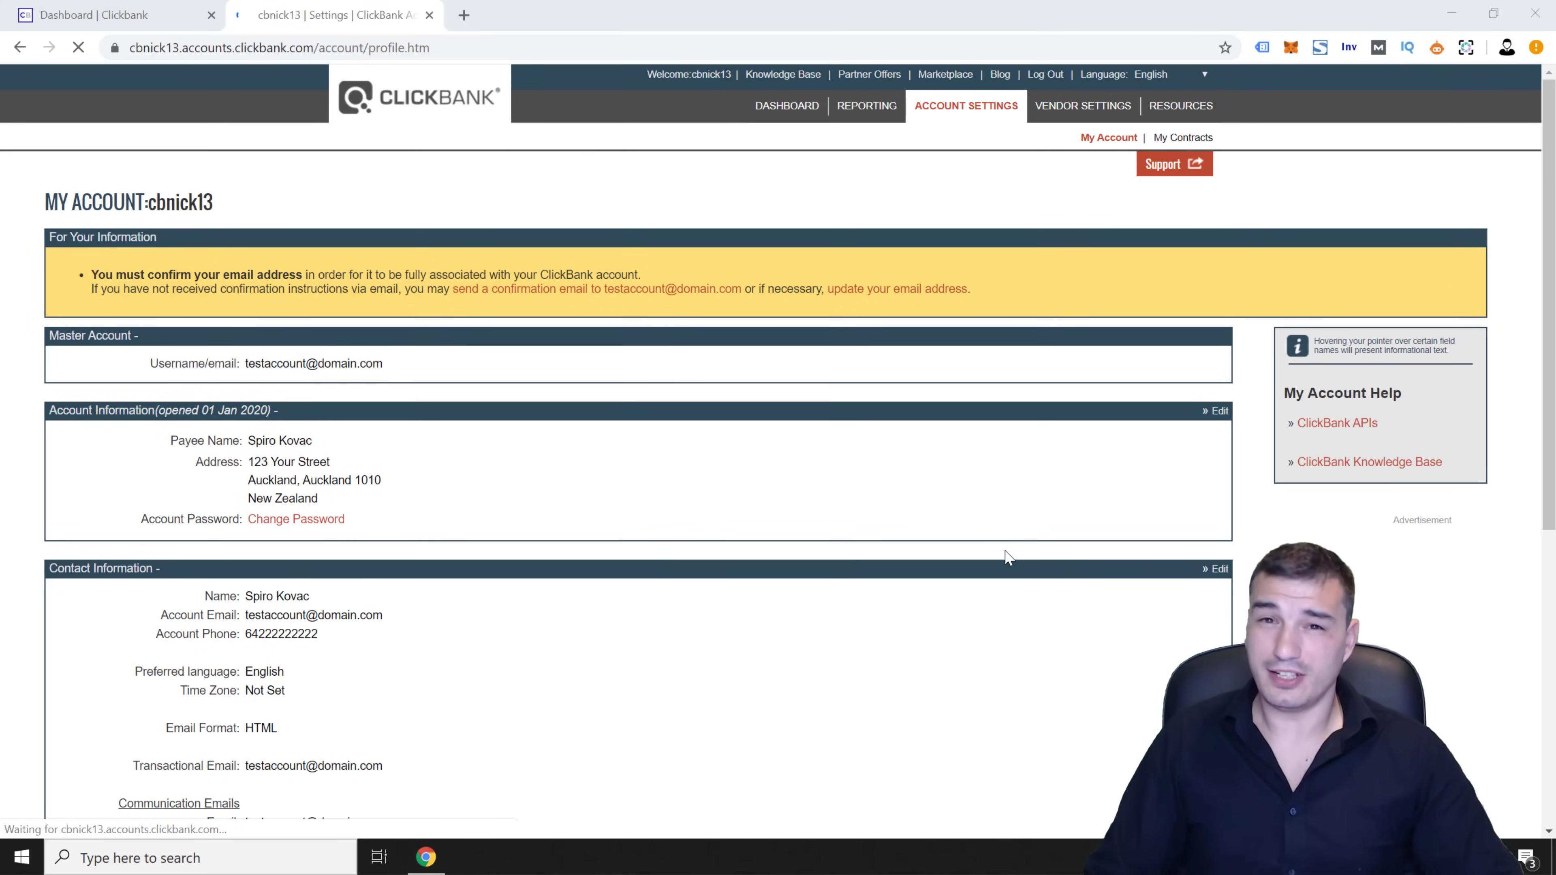
Go to My Account settings and open the Payment Information editor
scroll(650, 525, "down", 3)
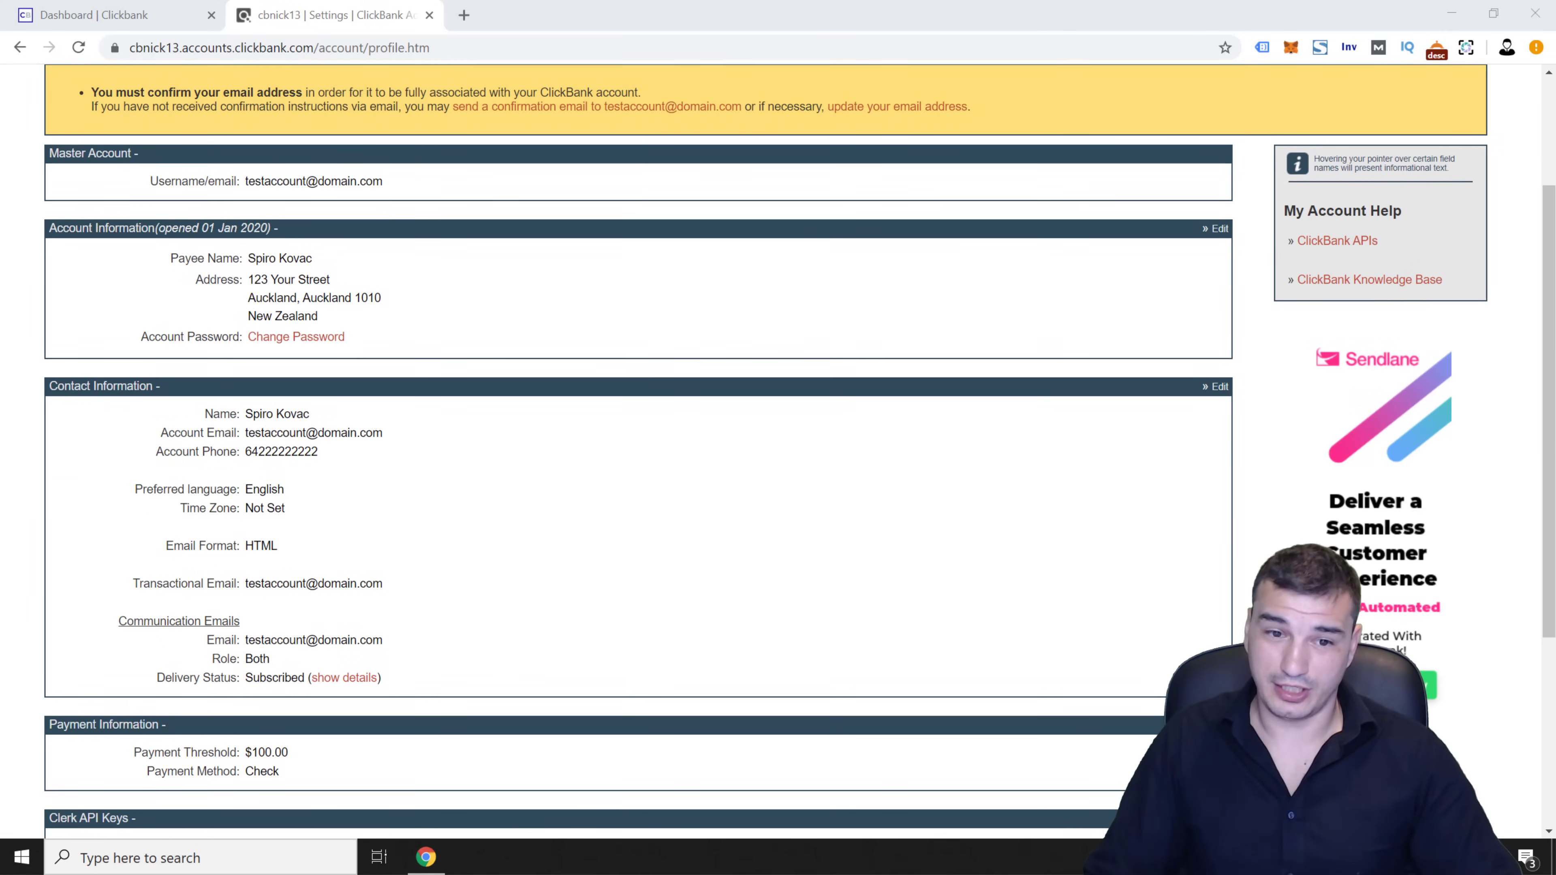
scroll(484, 589, "down", 5)
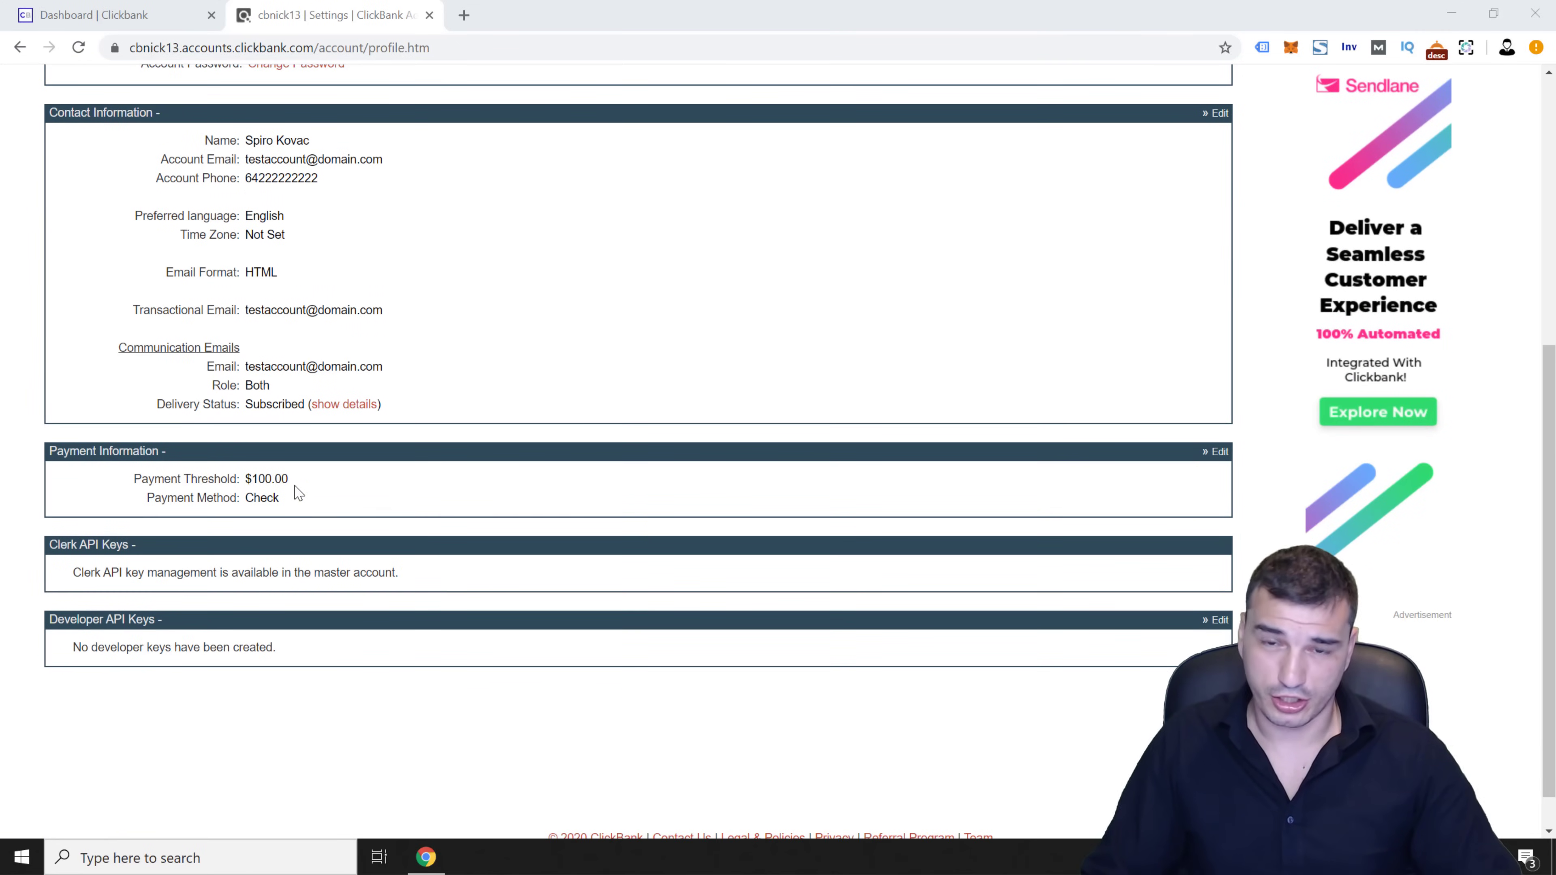
left_click(248, 478)
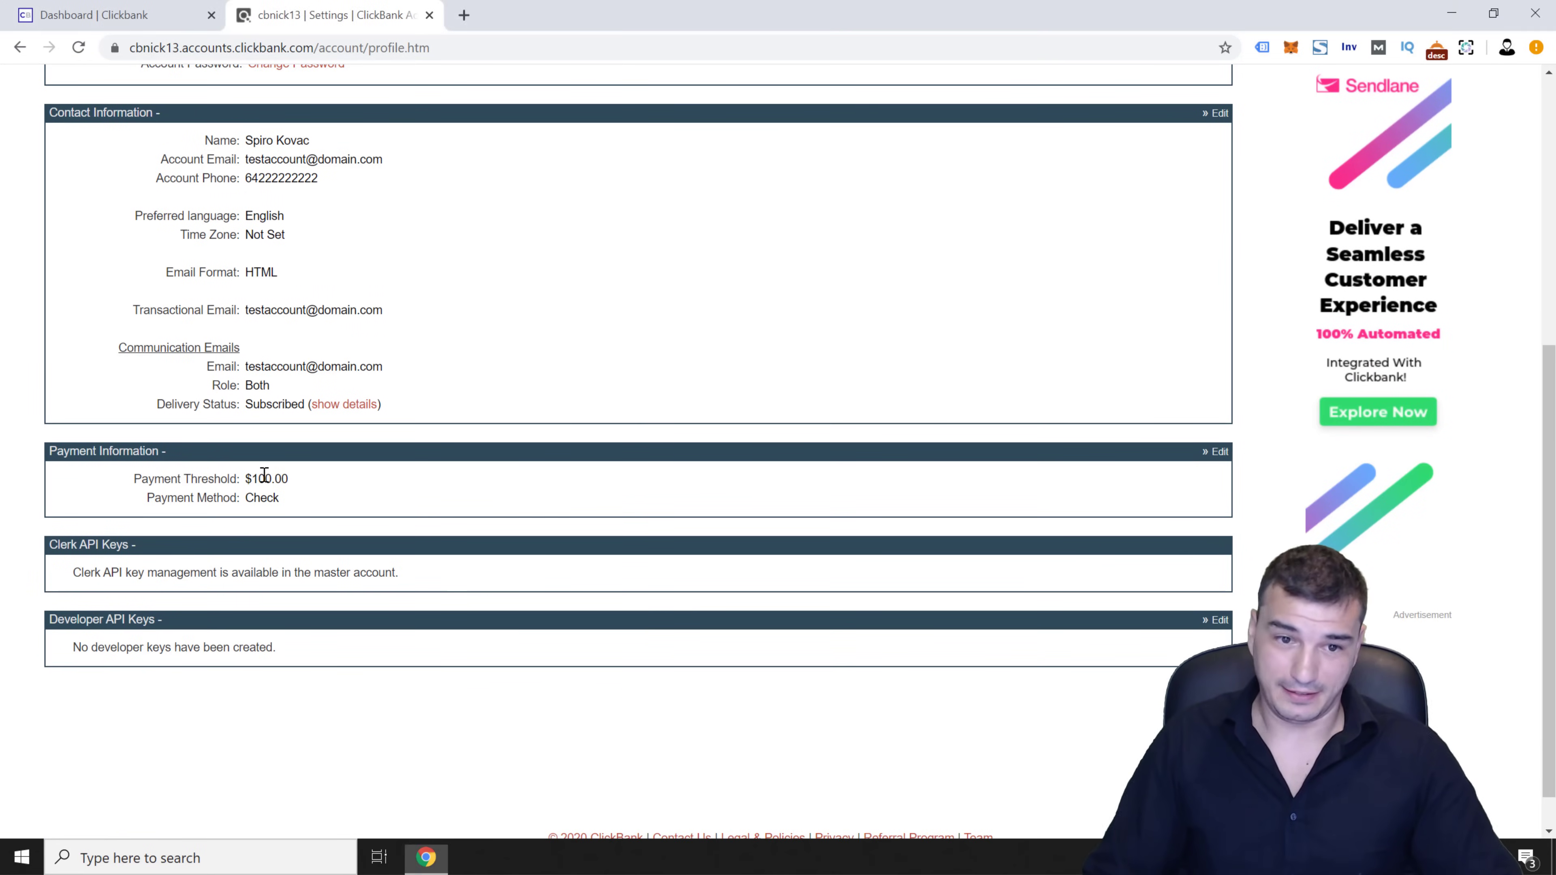
left_click(1220, 452)
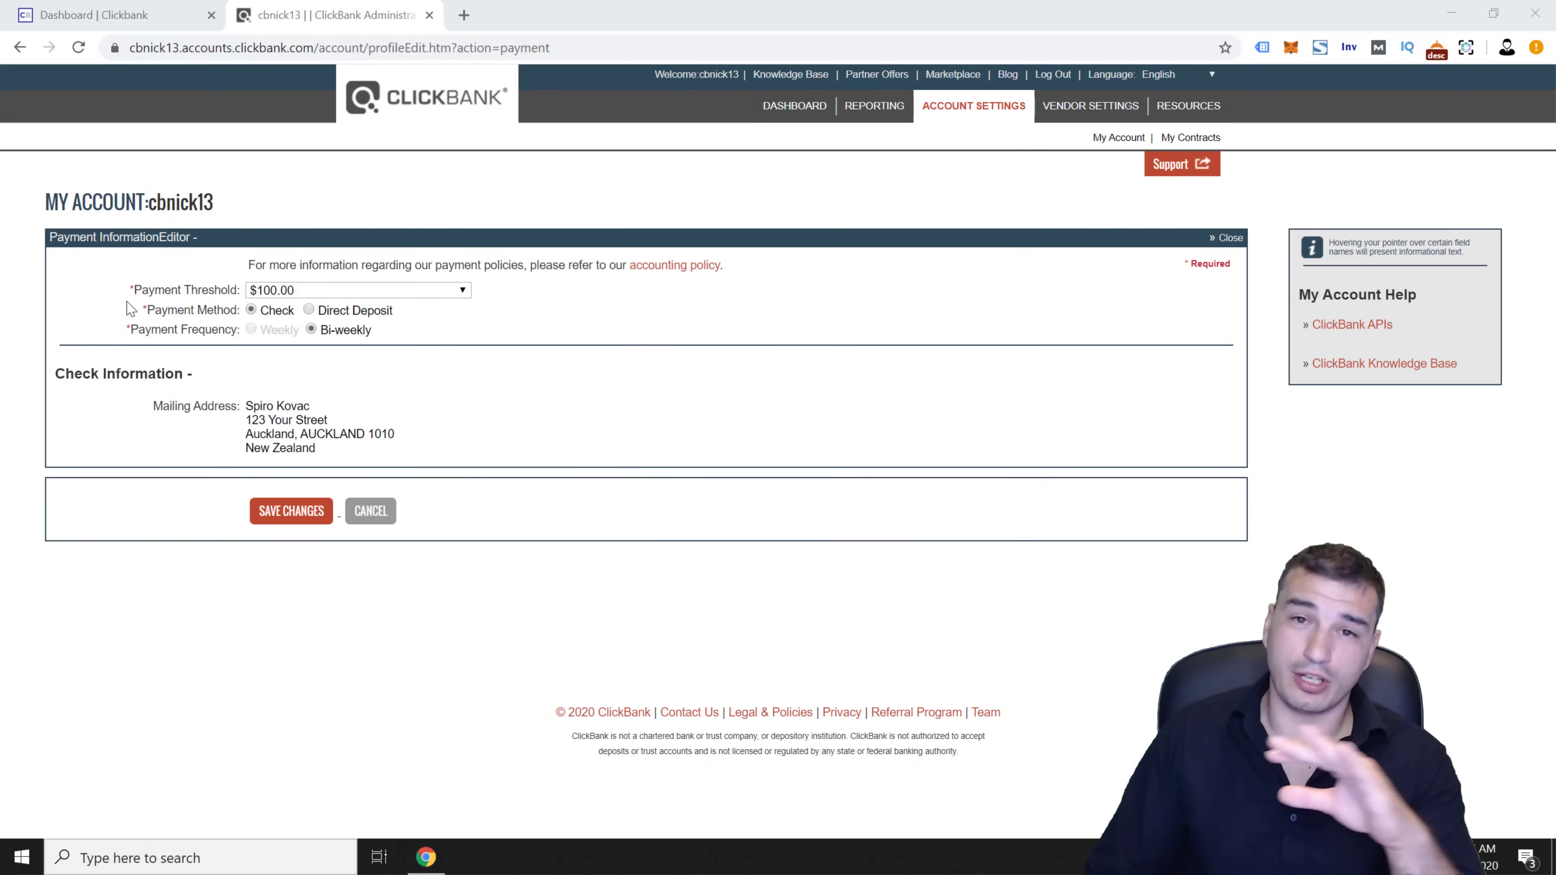
Select Direct Deposit as the payment method
left_click(308, 310)
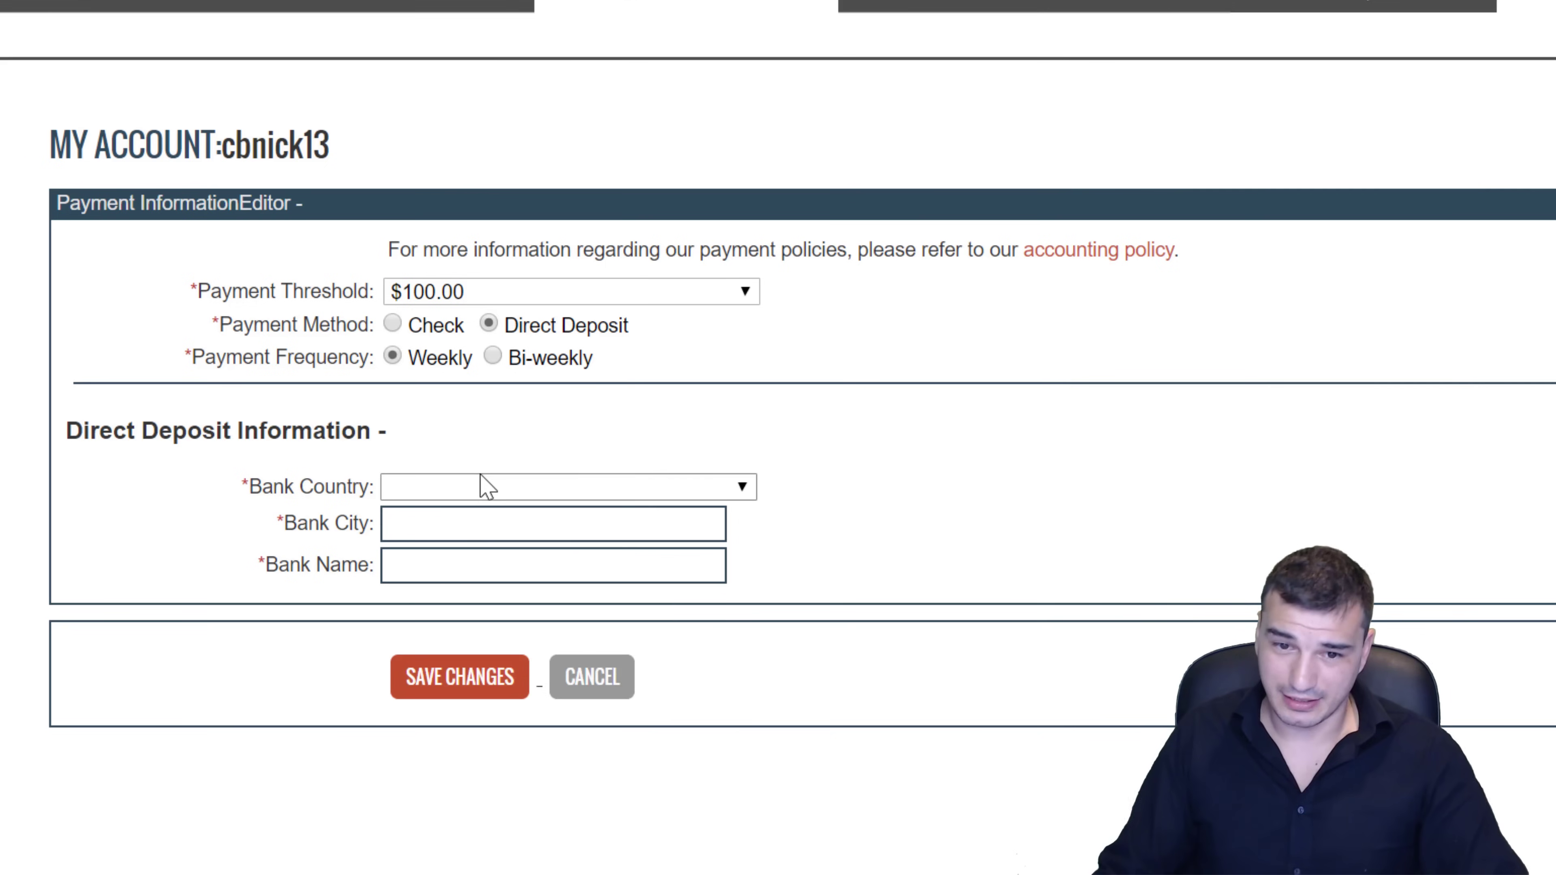
Set the direct-deposit bank country to New Zealand and move into the Bank City and Bank Name fields
left_click(479, 487)
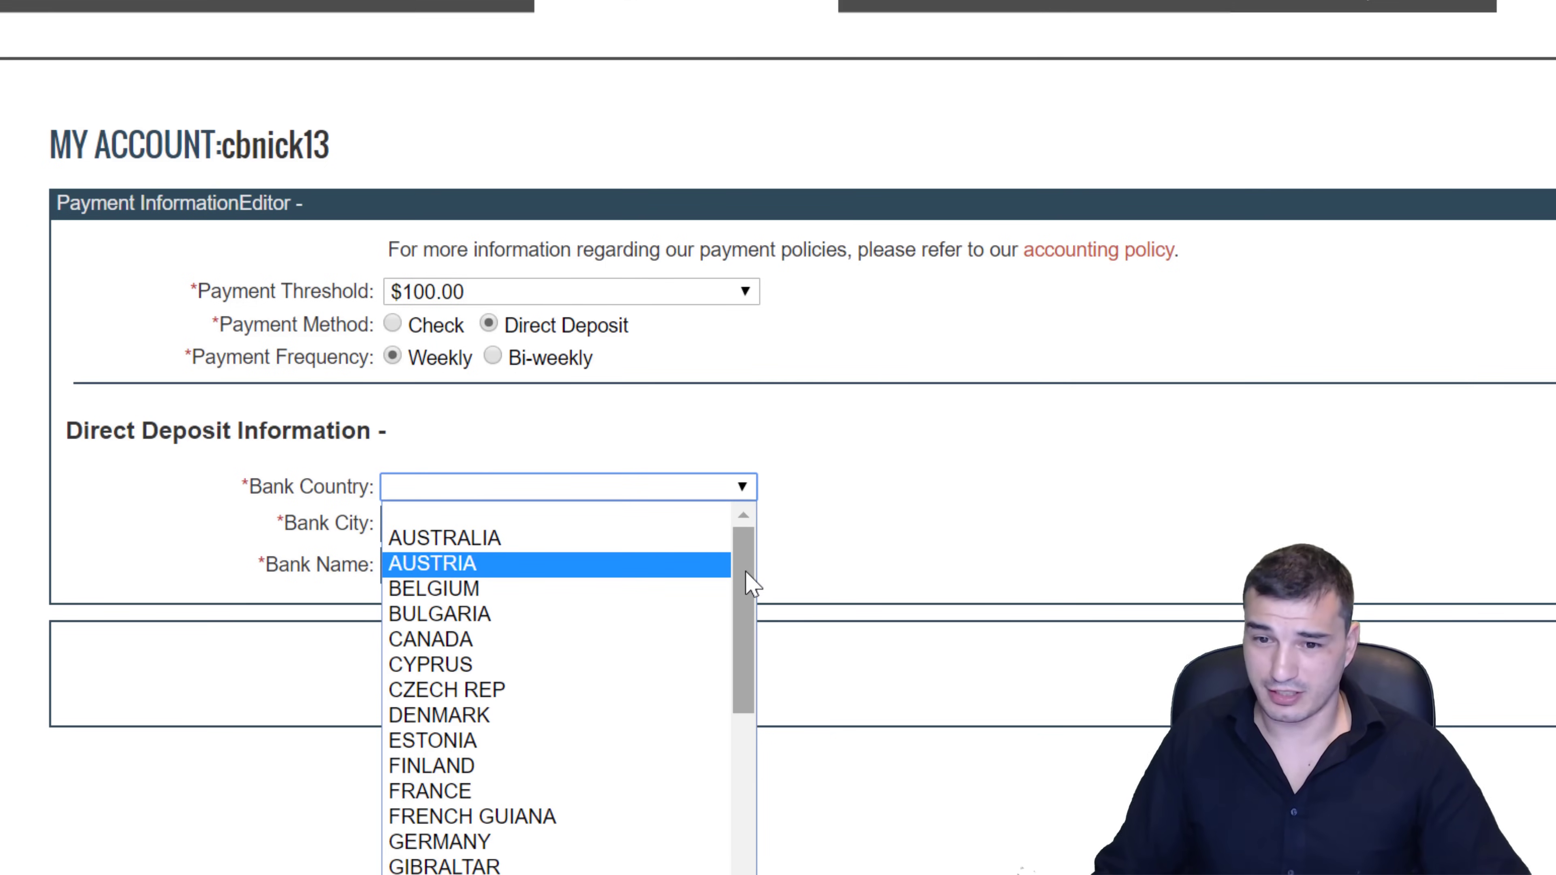
left_click_drag(745, 571, 739, 808)
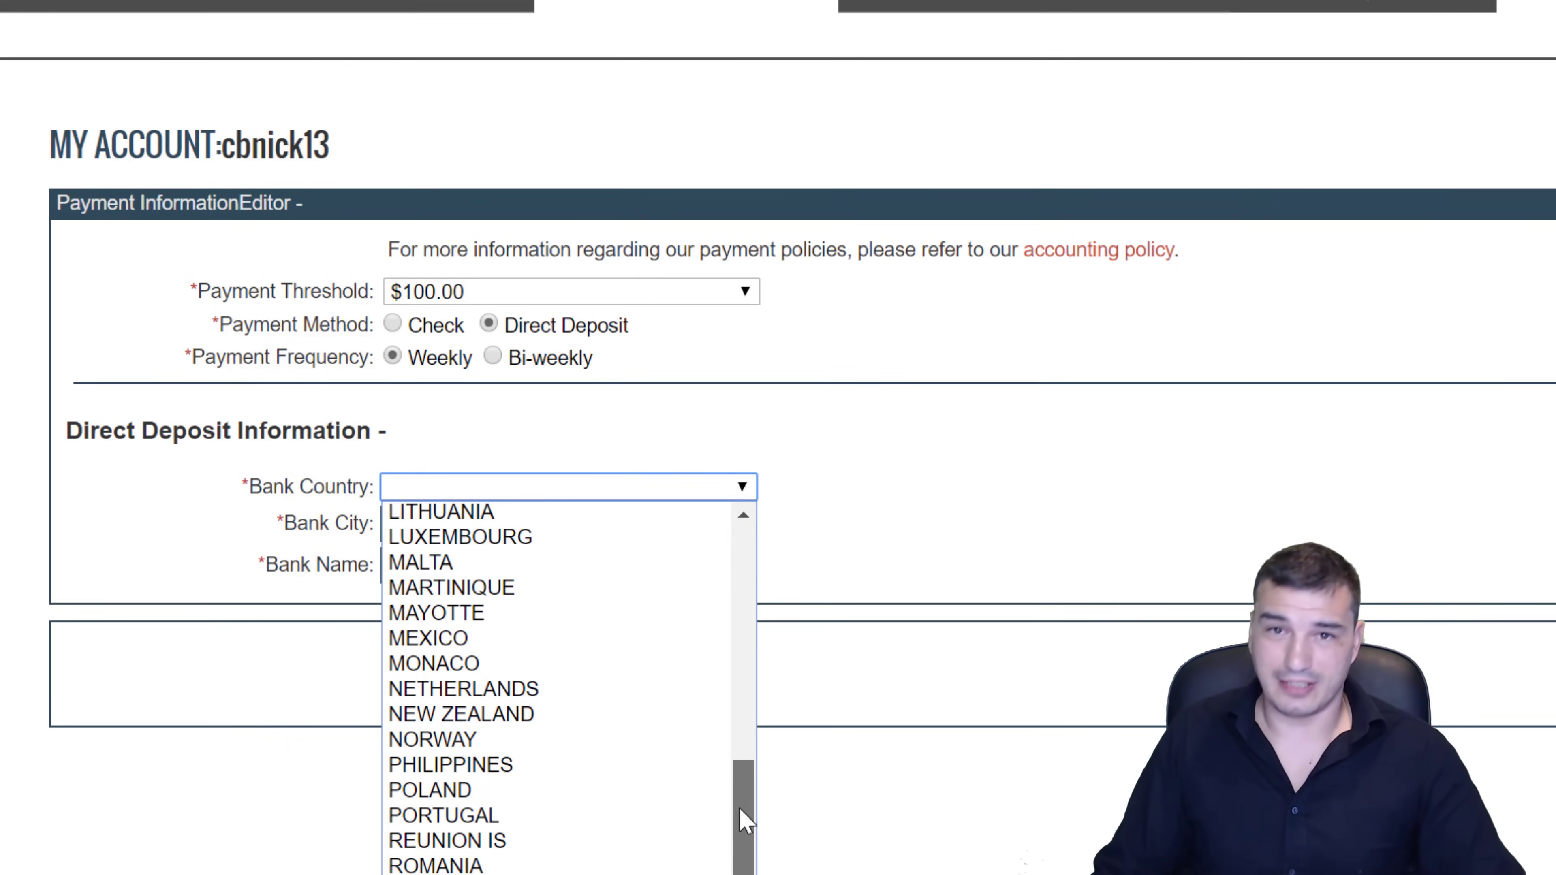
left_click(631, 716)
left_click(585, 524)
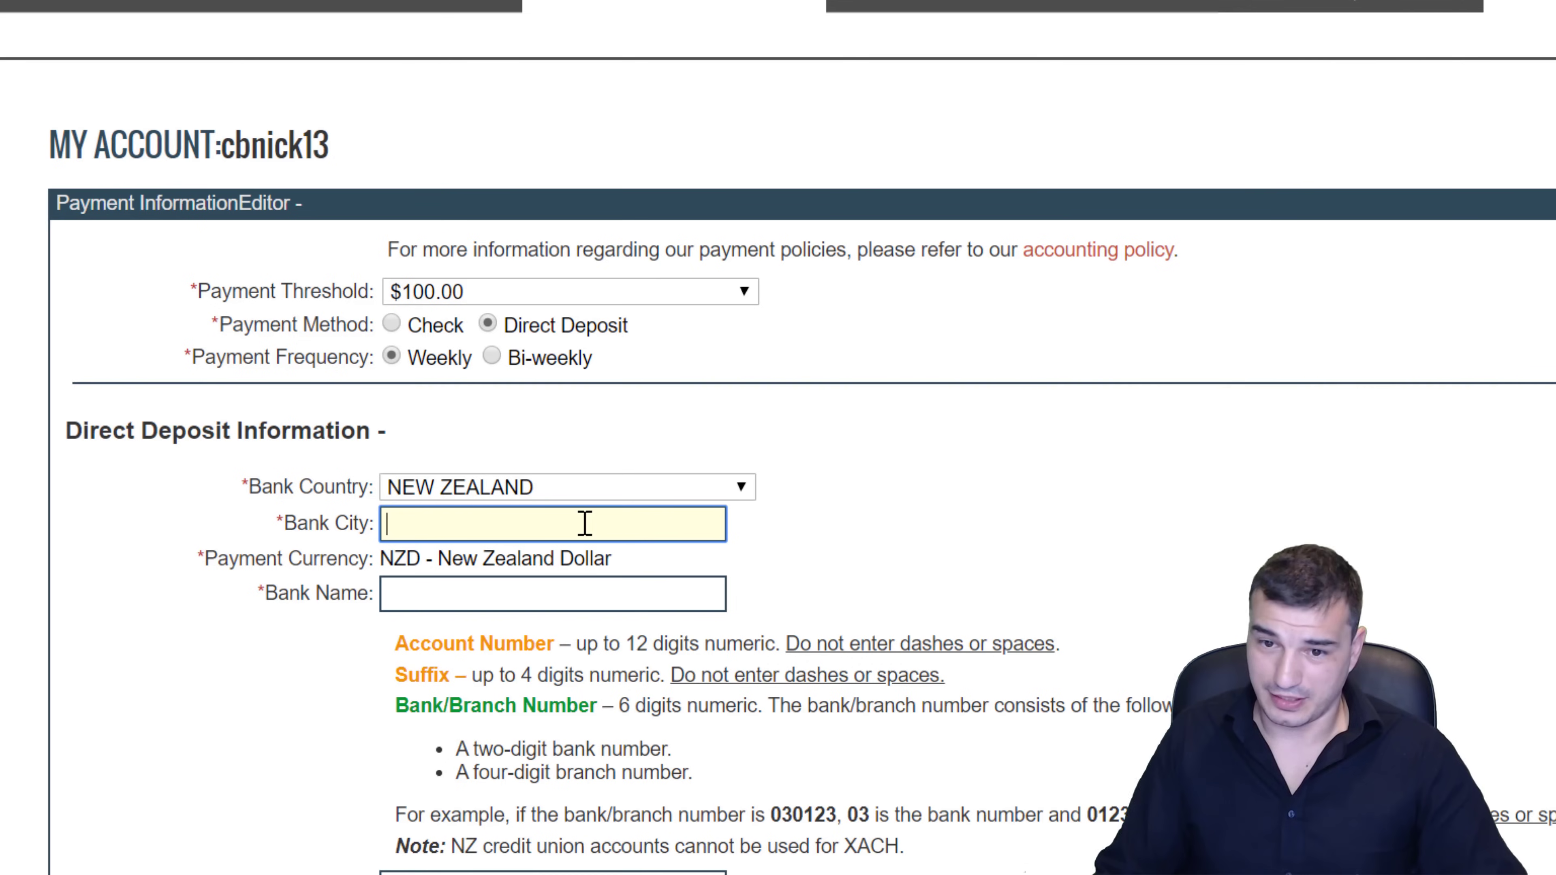
left_click(560, 609)
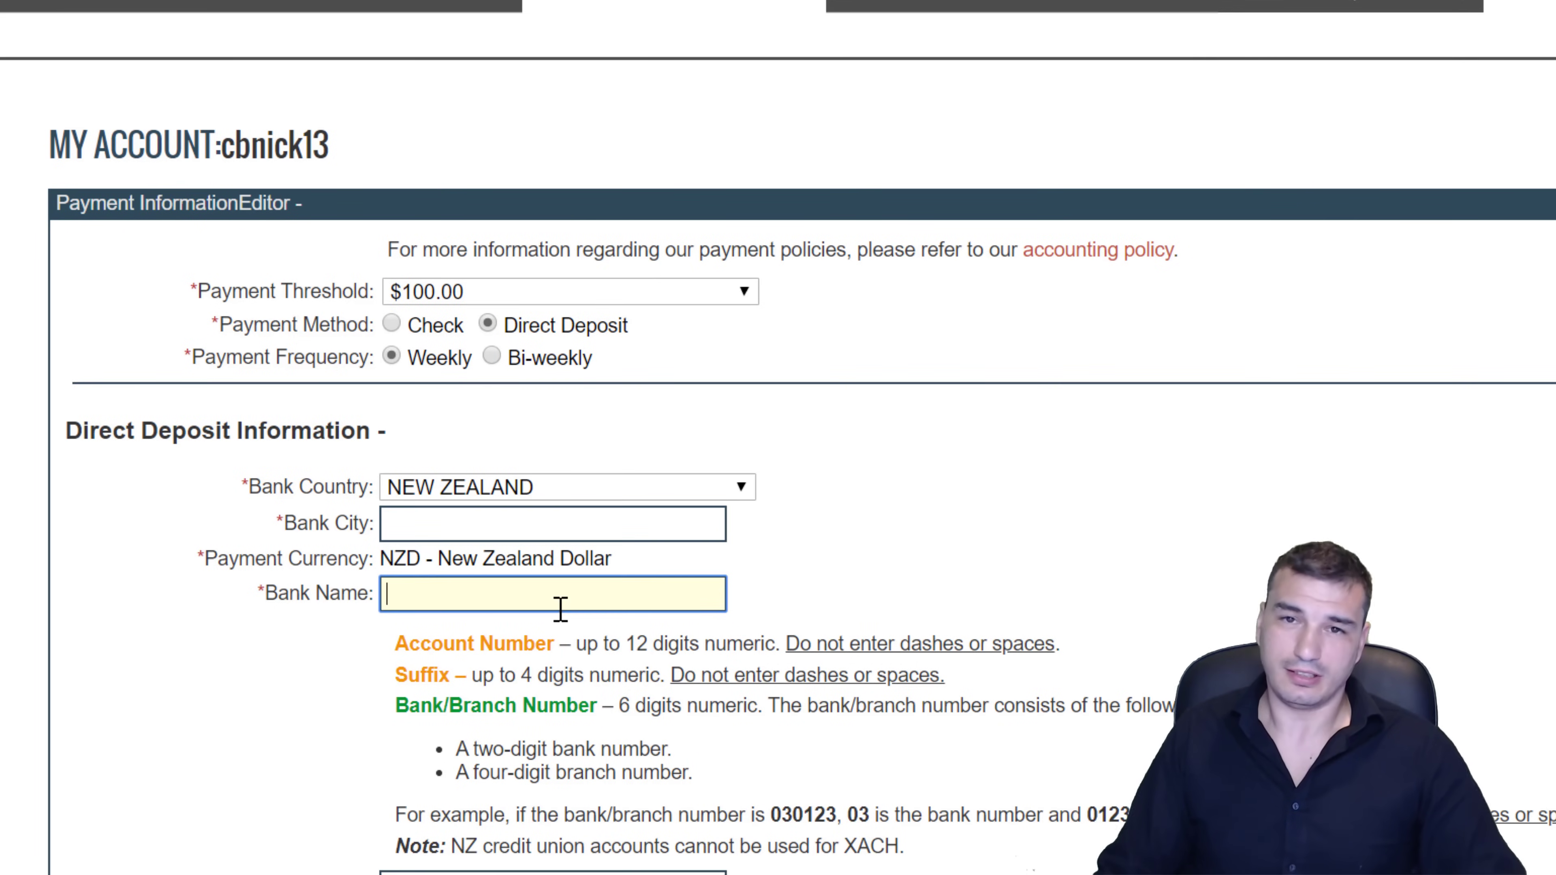
scroll(564, 619, "down", 6)
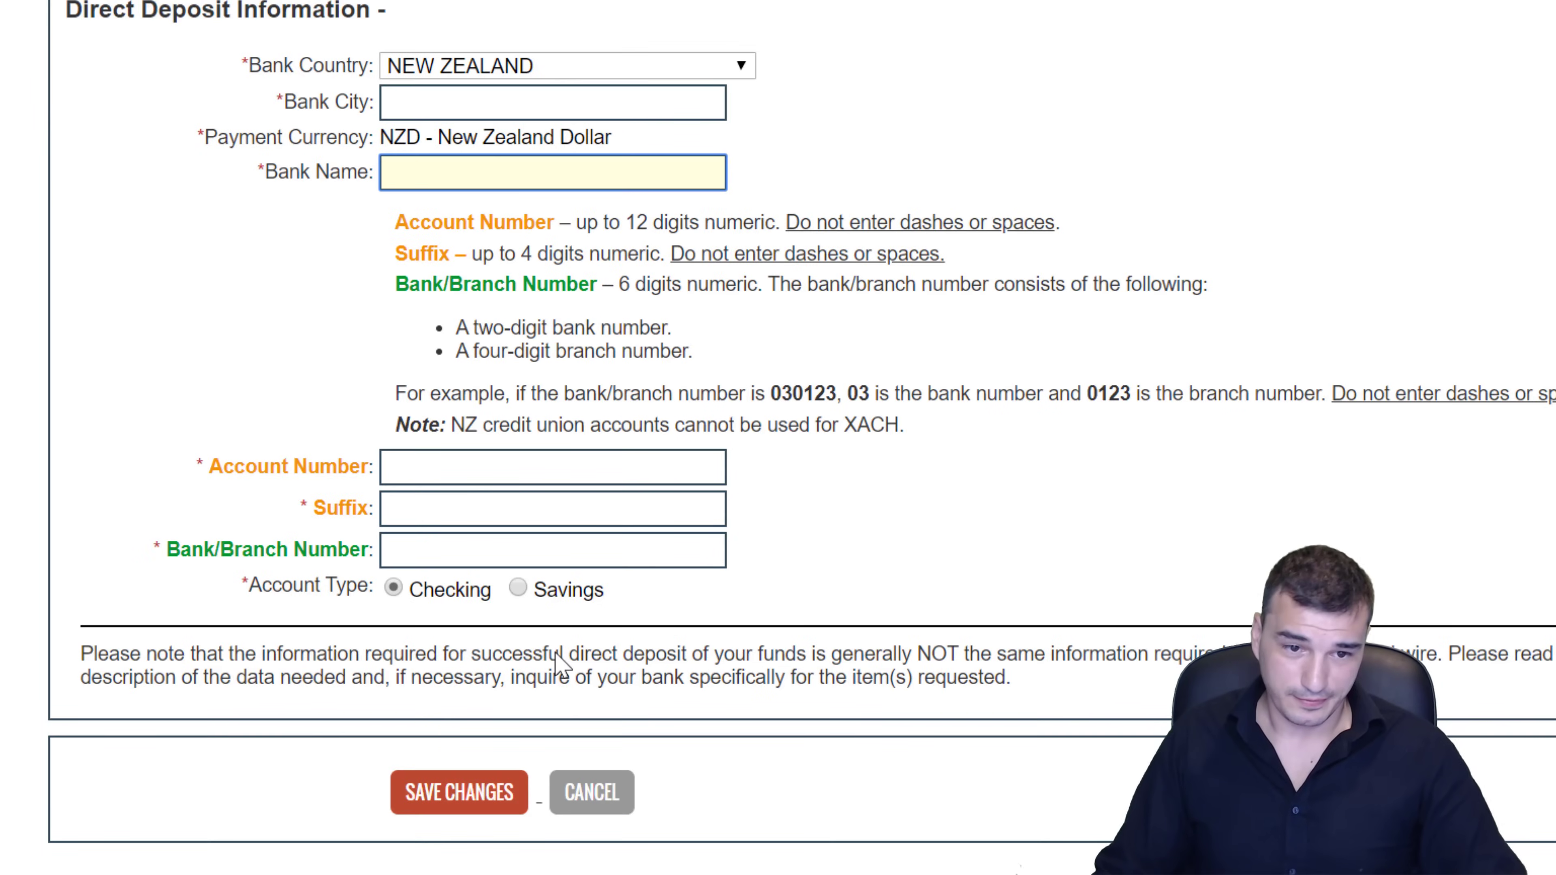
scroll(557, 665, "up", 6)
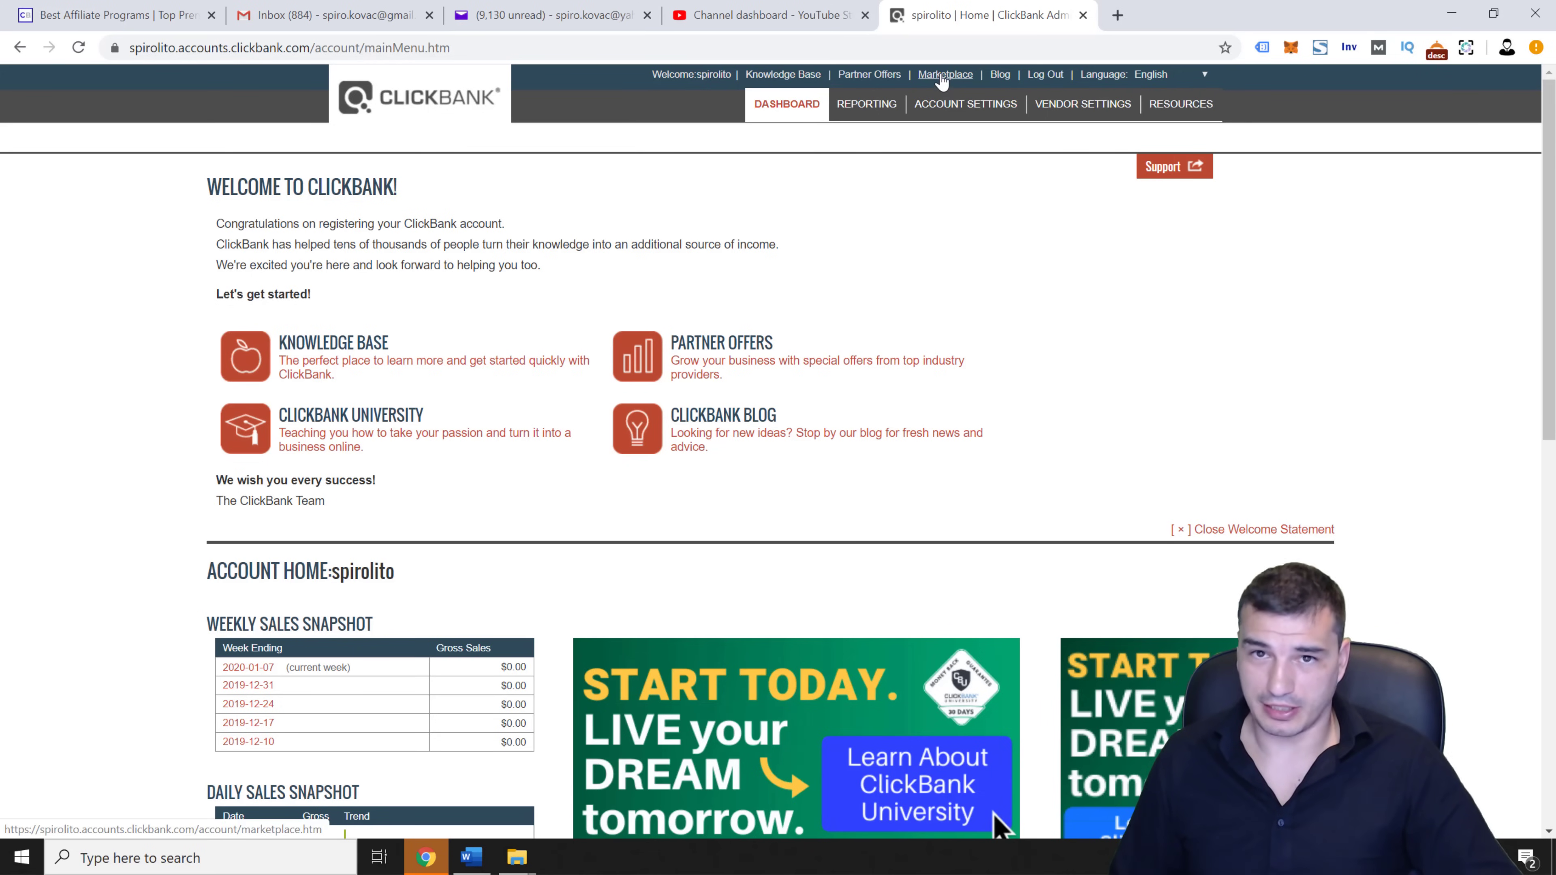
Open the Marketplace and list the Self-Help category products, 708 results
left_click(942, 75)
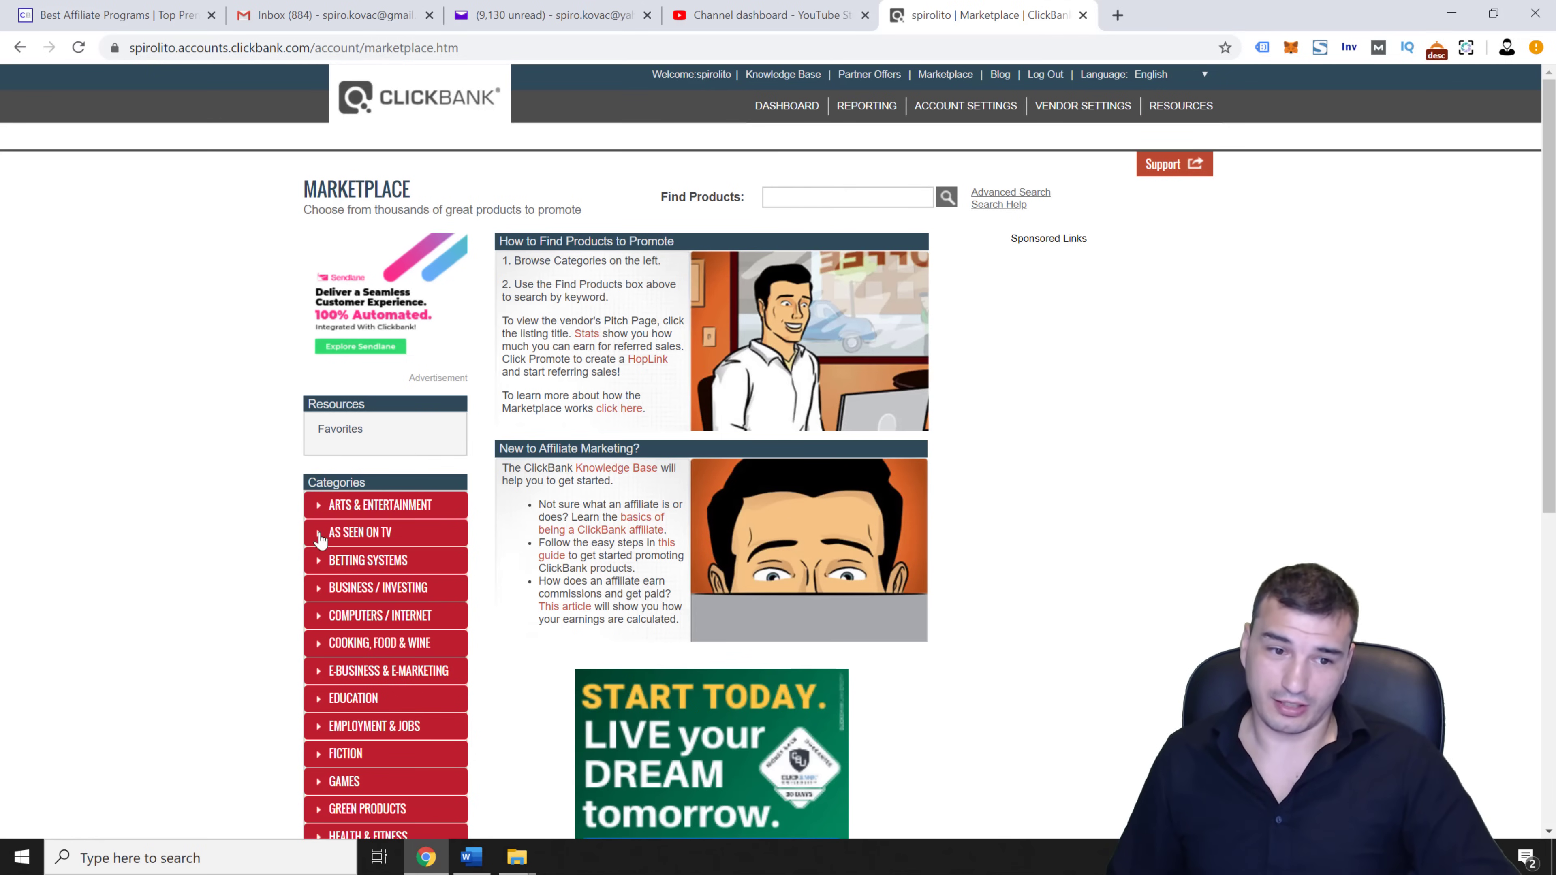
scroll(274, 613, "down", 3)
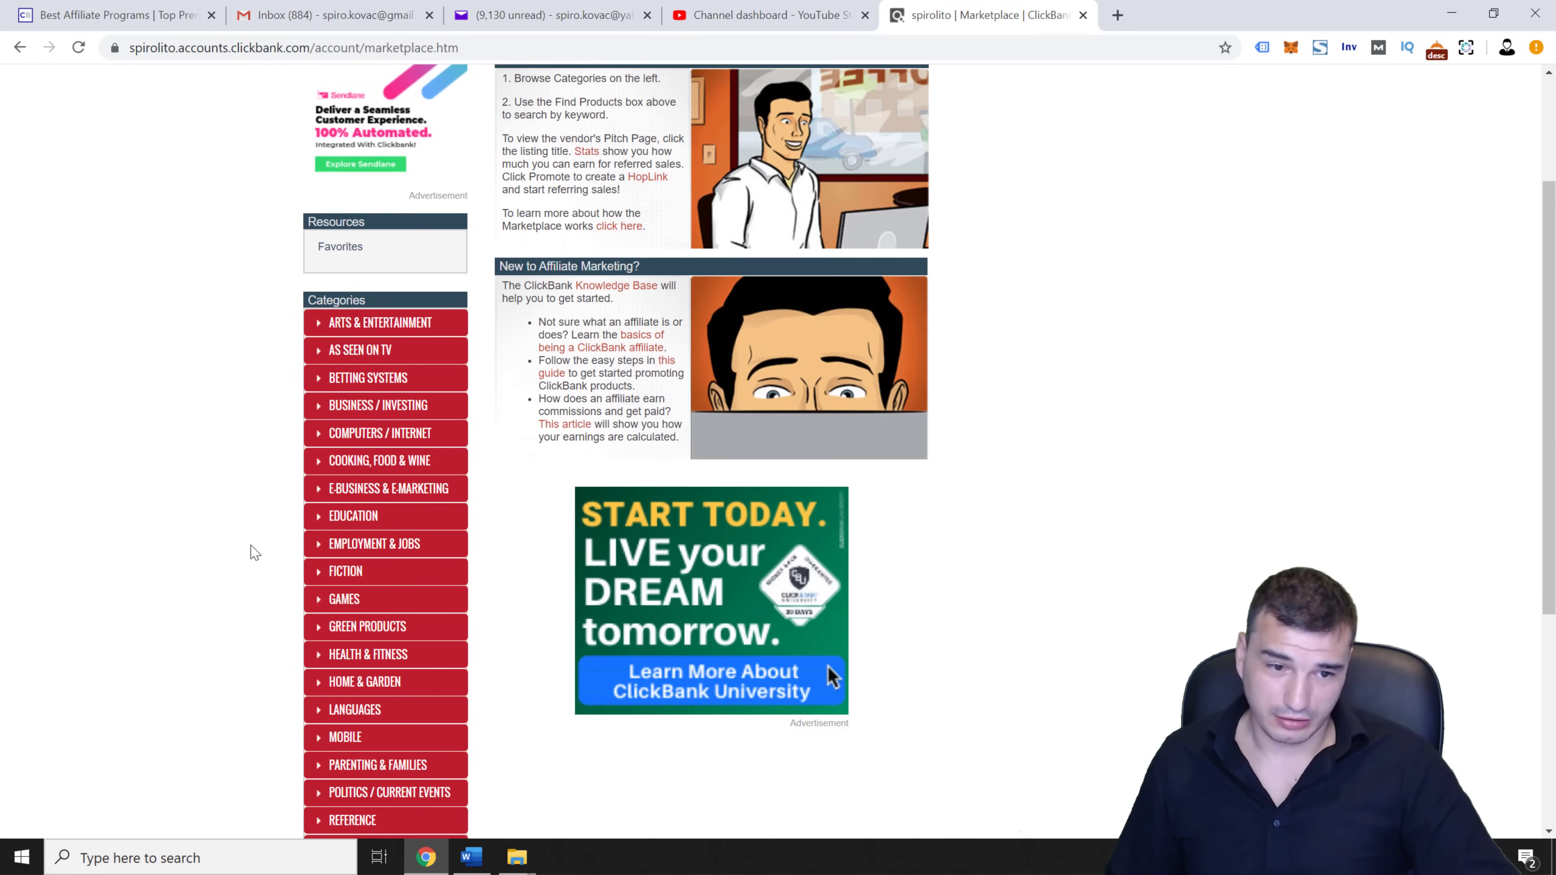
scroll(250, 548, "down", 1)
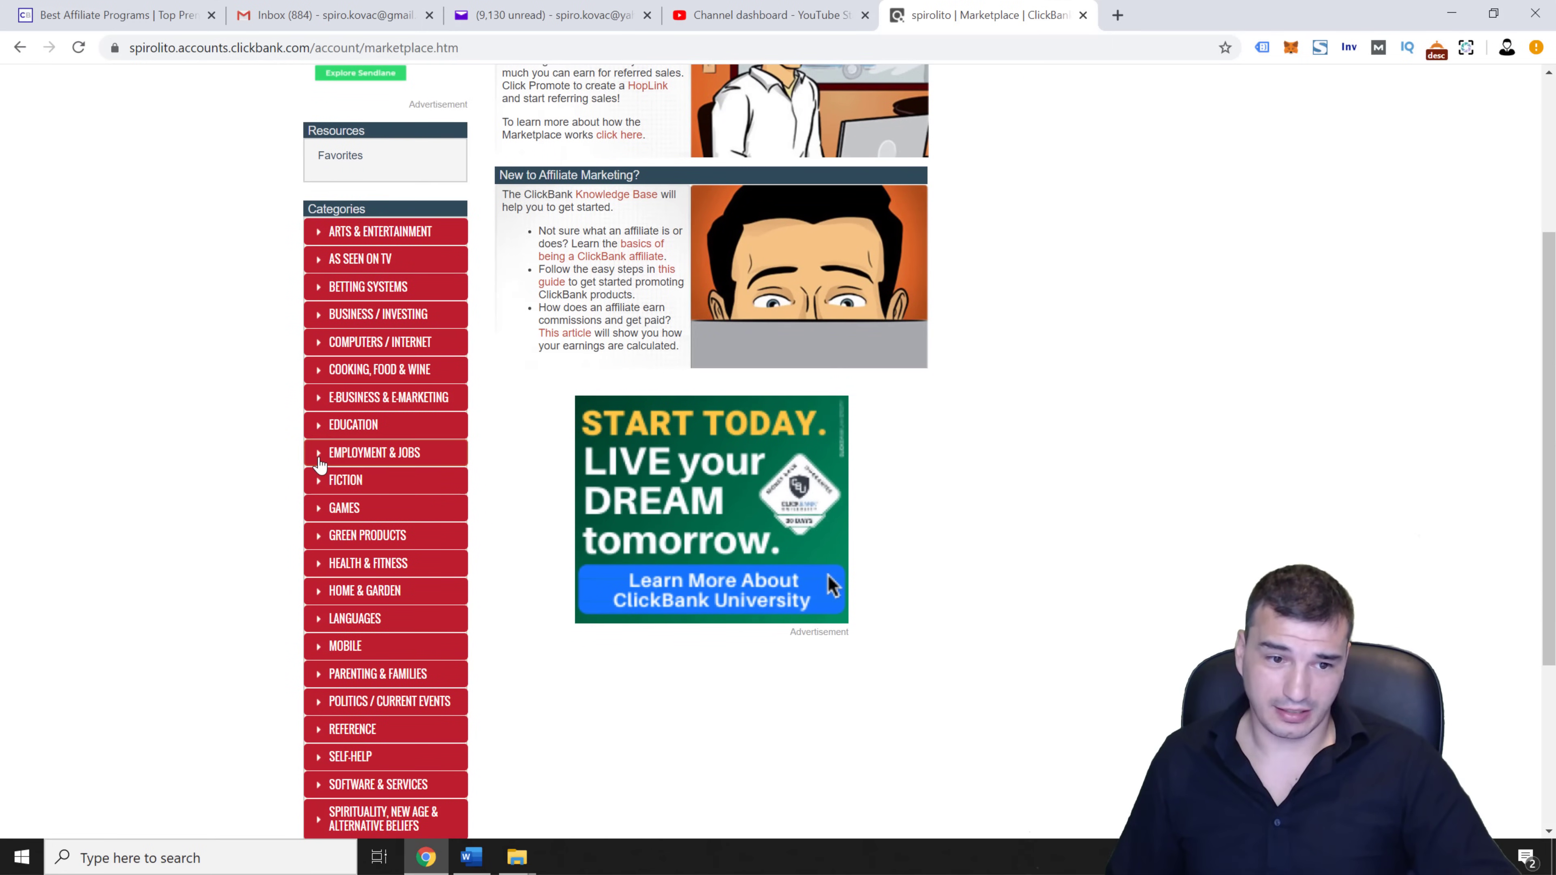
scroll(306, 463, "down", 1)
left_click(335, 674)
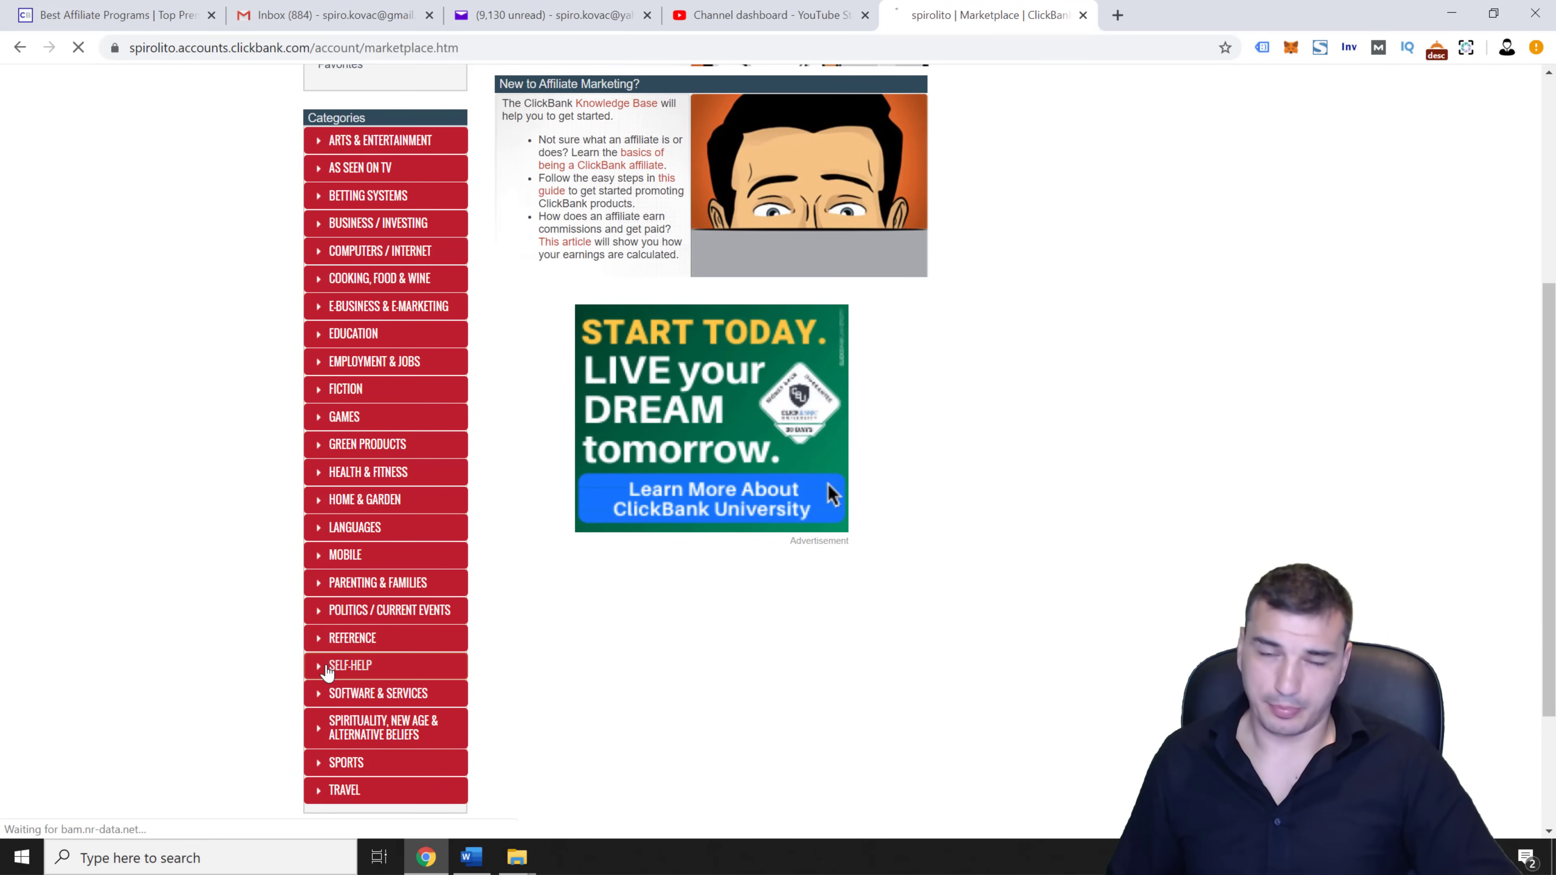
scroll(797, 202, "down", 3)
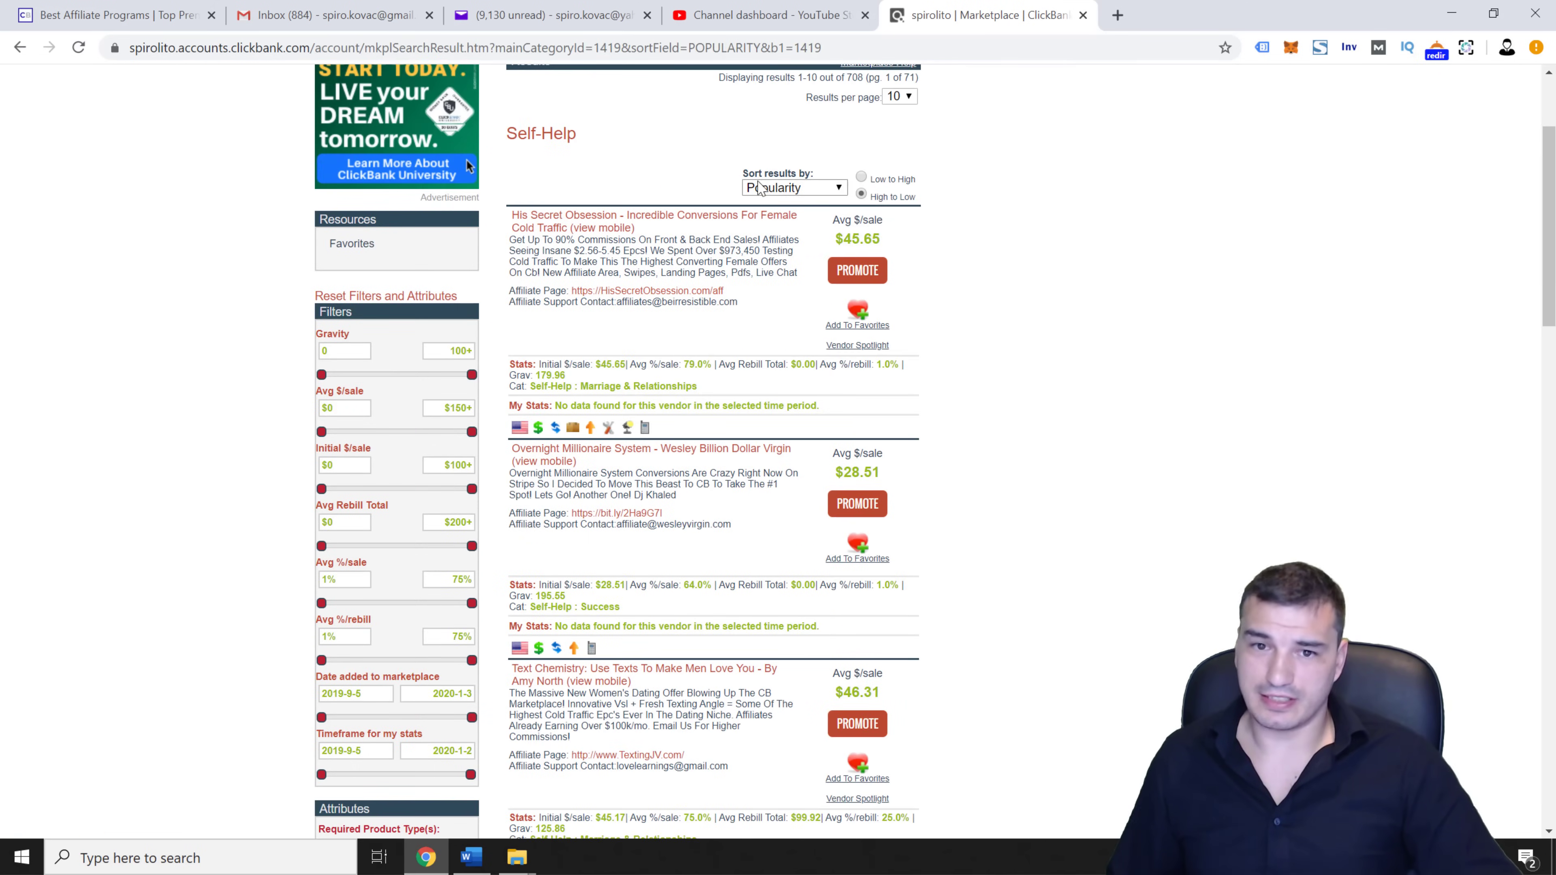
Sort the Self-Help products by Gravity, high to low, and highlight the top product's gravity score
left_click(788, 190)
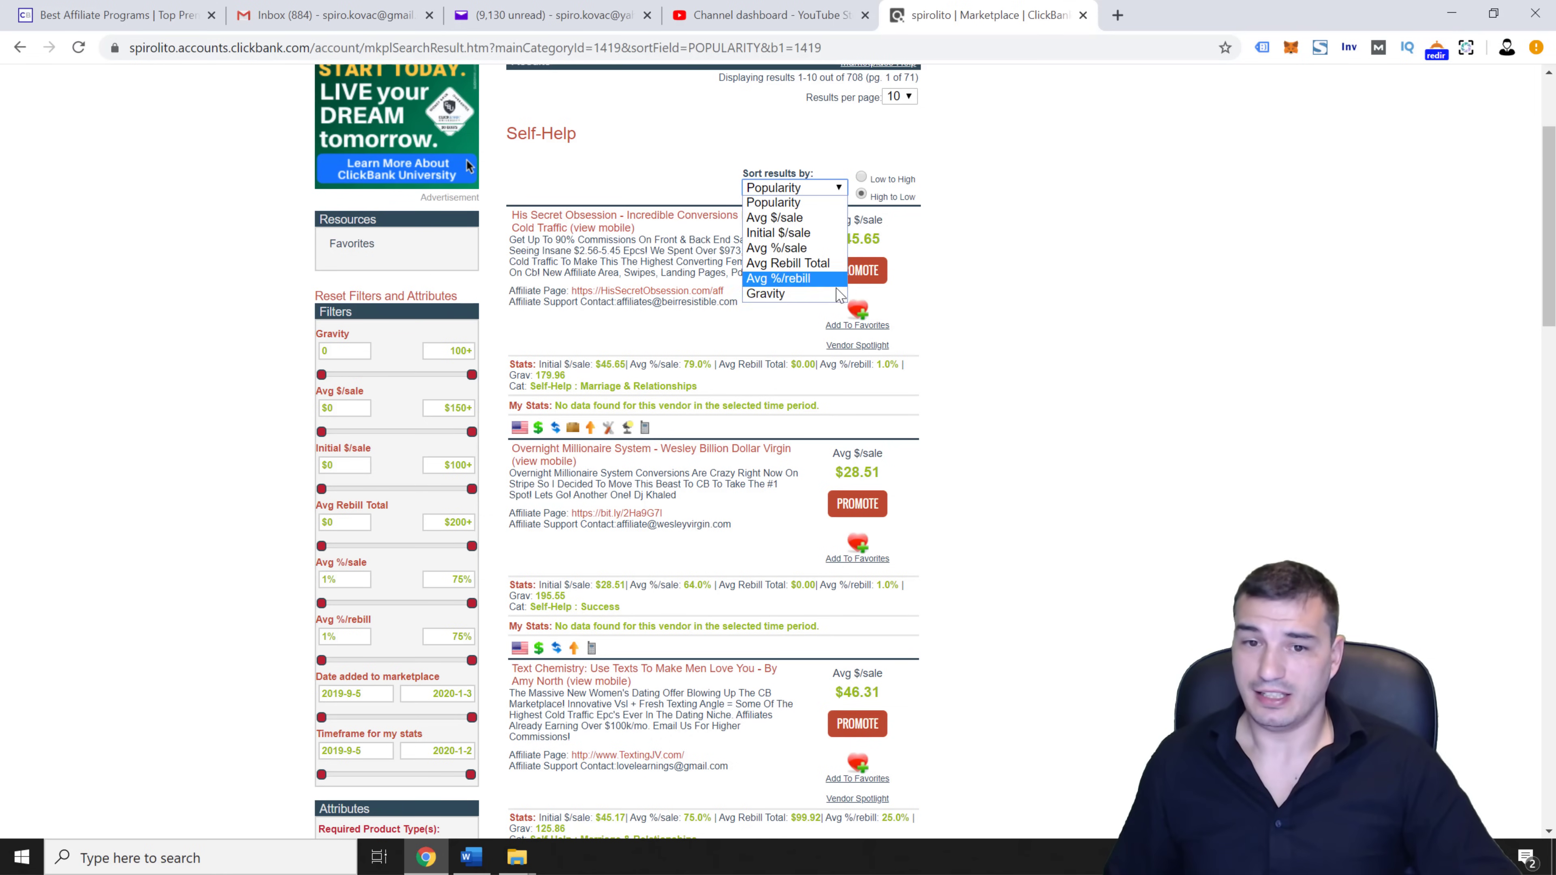
left_click(981, 233)
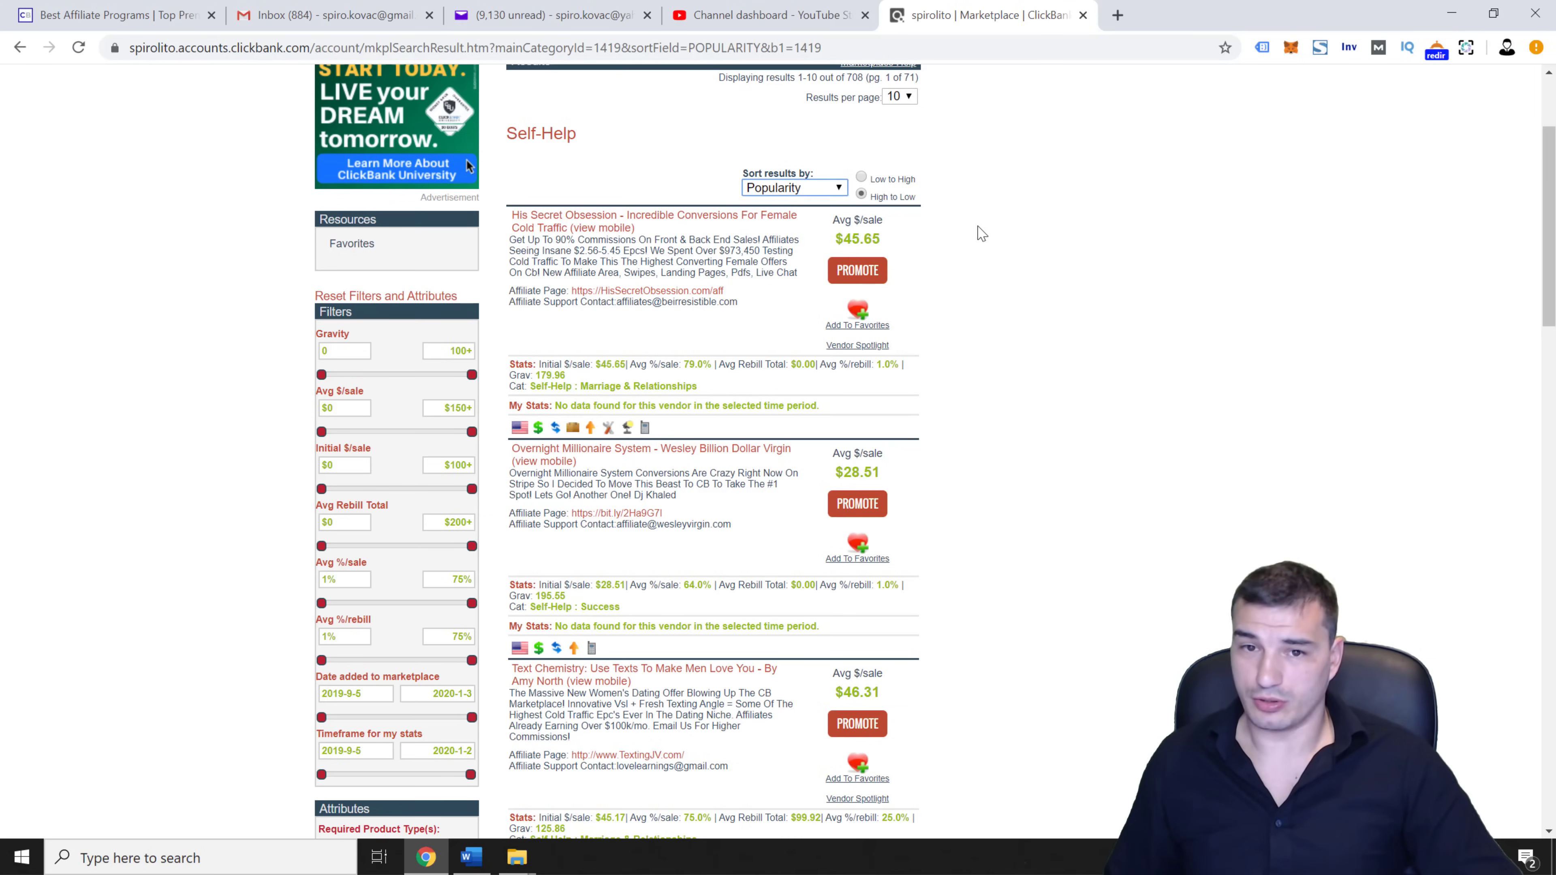
left_click(793, 191)
left_click(802, 299)
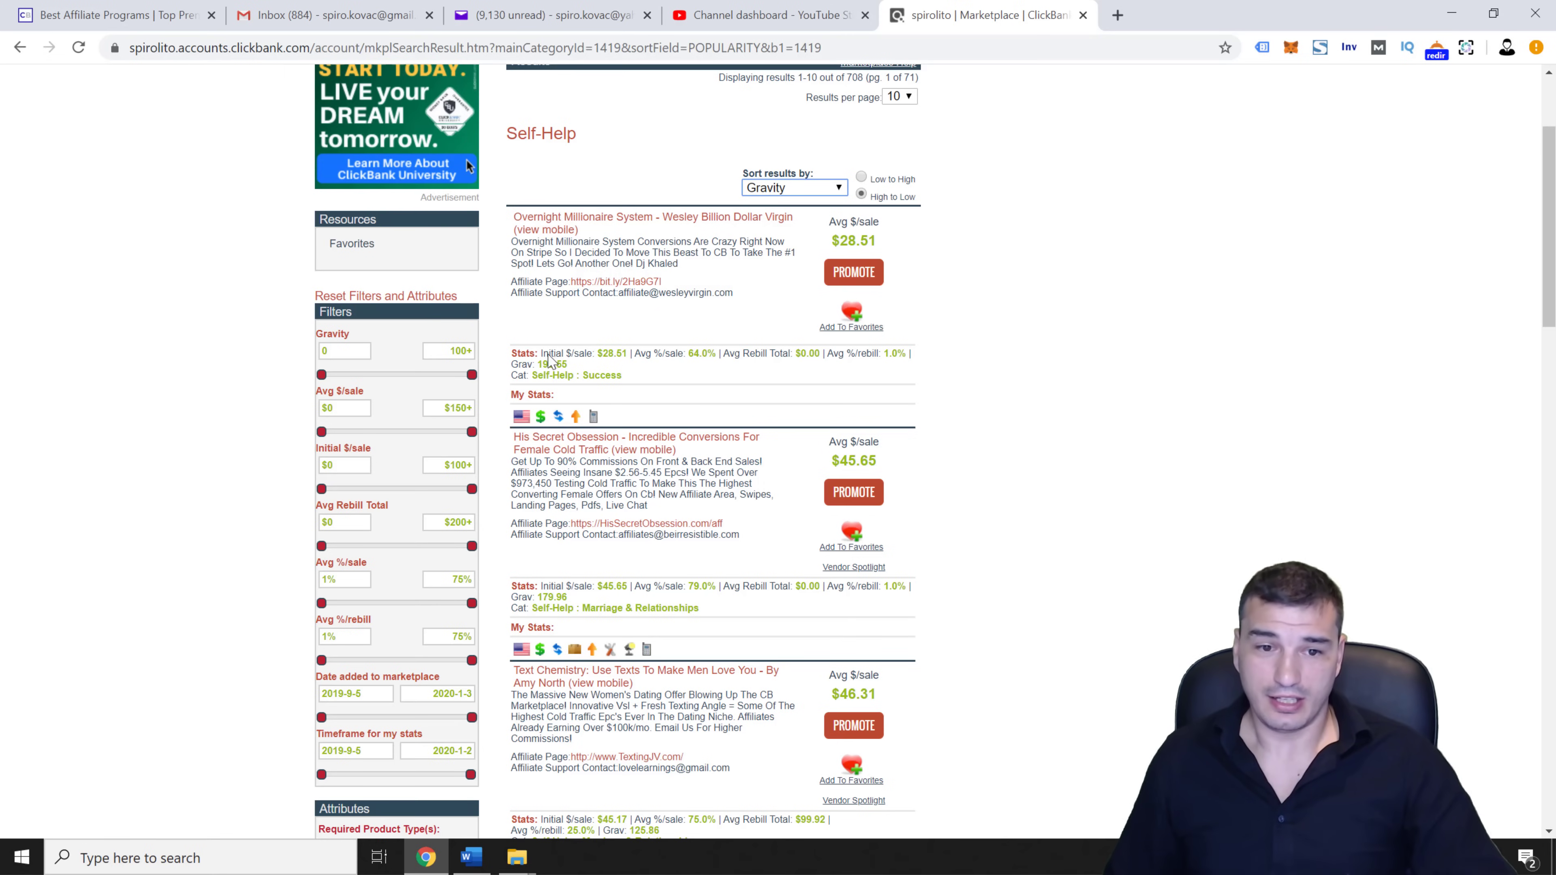
left_click_drag(519, 366, 575, 371)
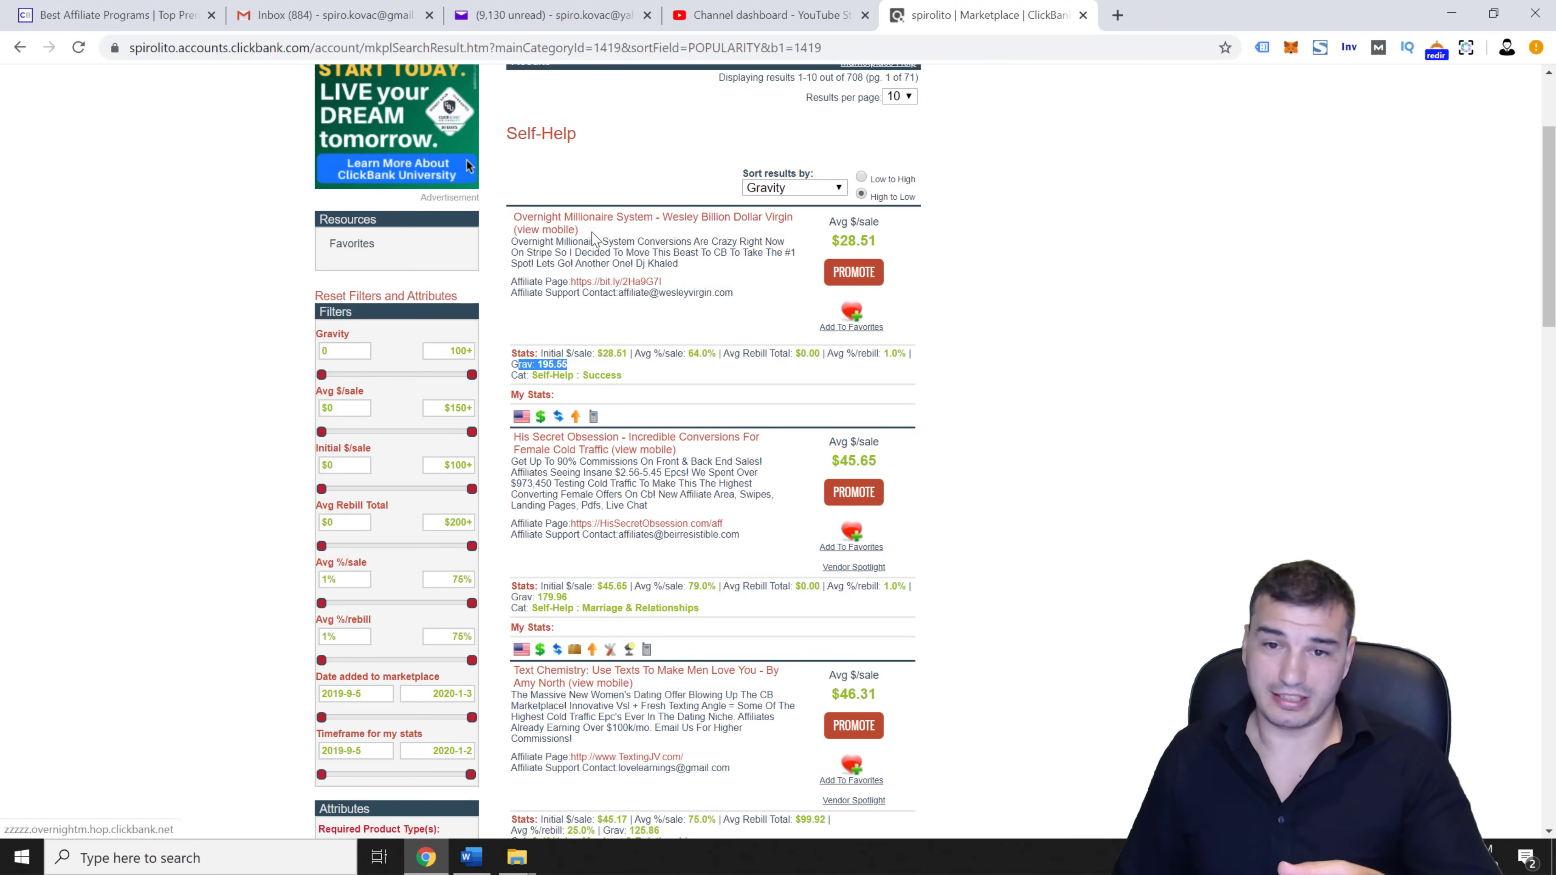
left_click(752, 313)
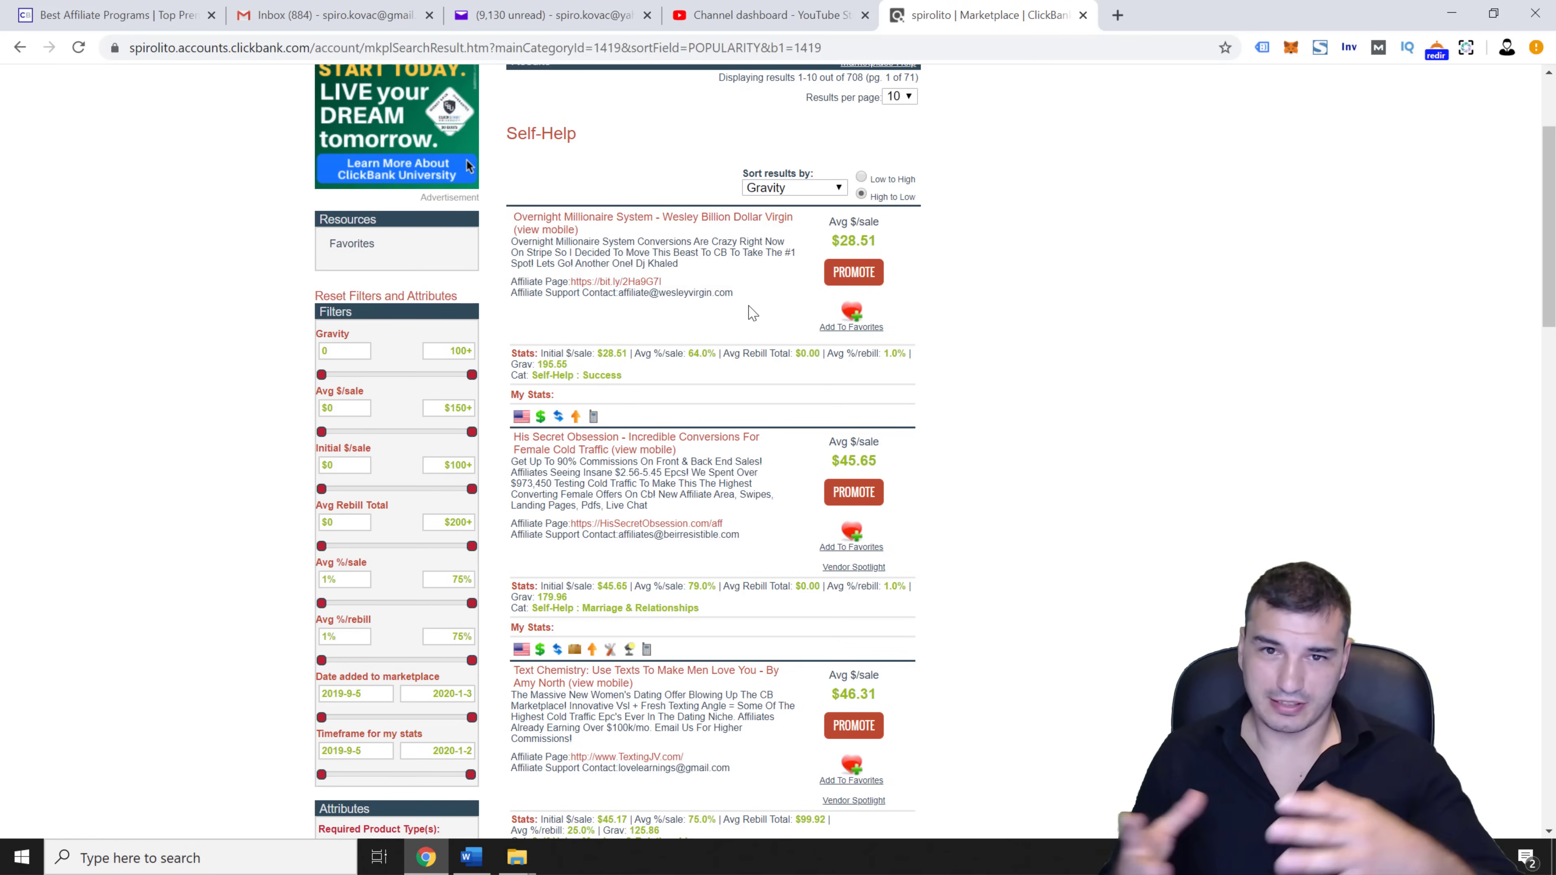
left_click_drag(713, 316, 709, 317)
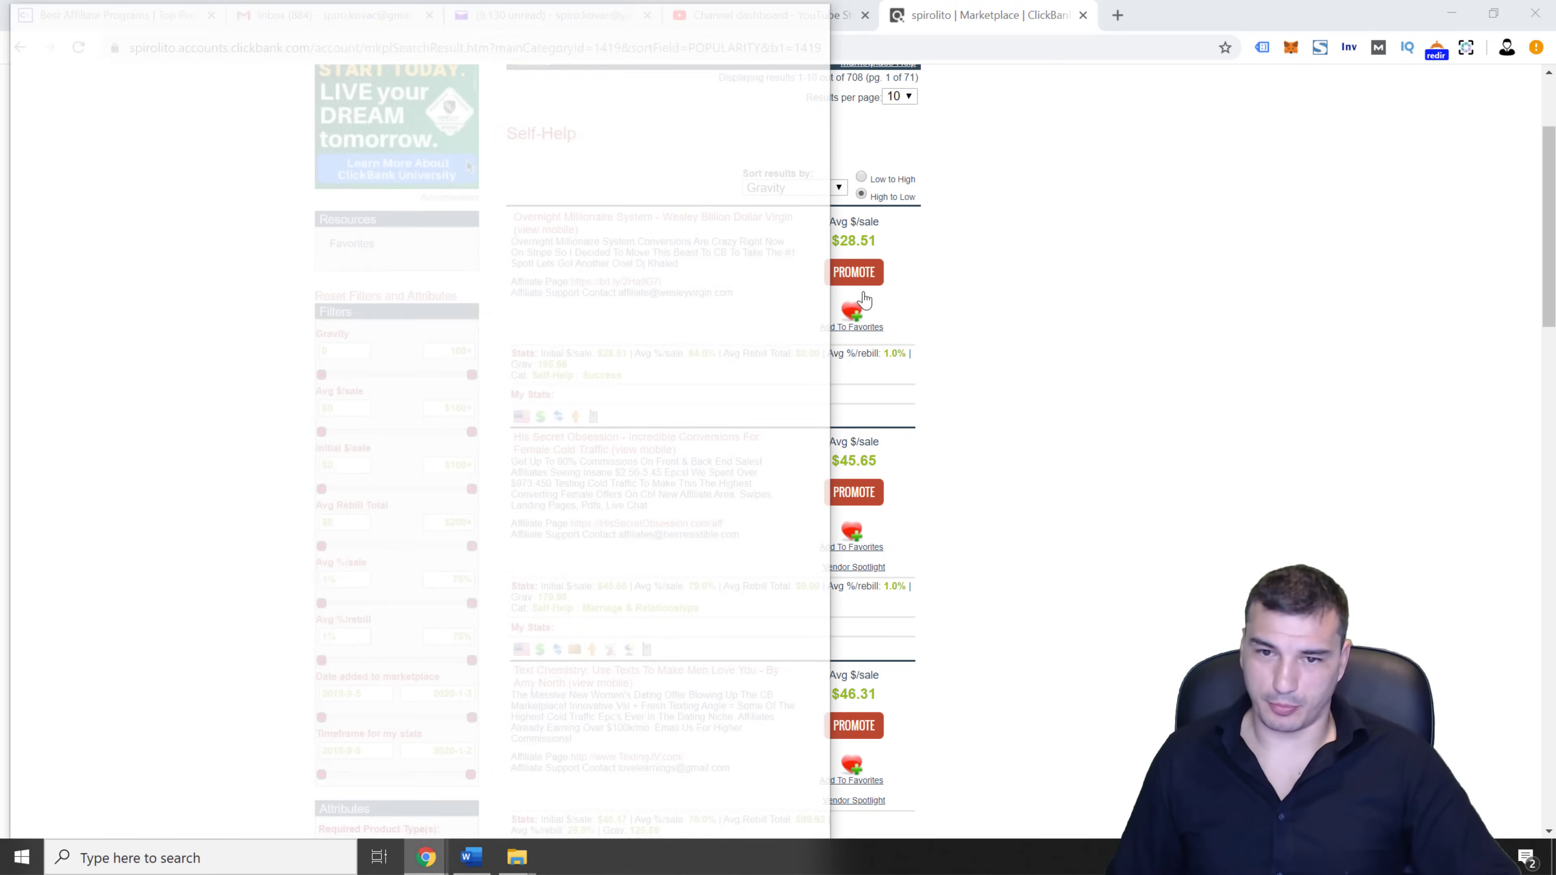
Promote Overnight Millionaire System at 75.0% commission and generate a HopLink with tracking ID 'yt'
left_click(860, 281)
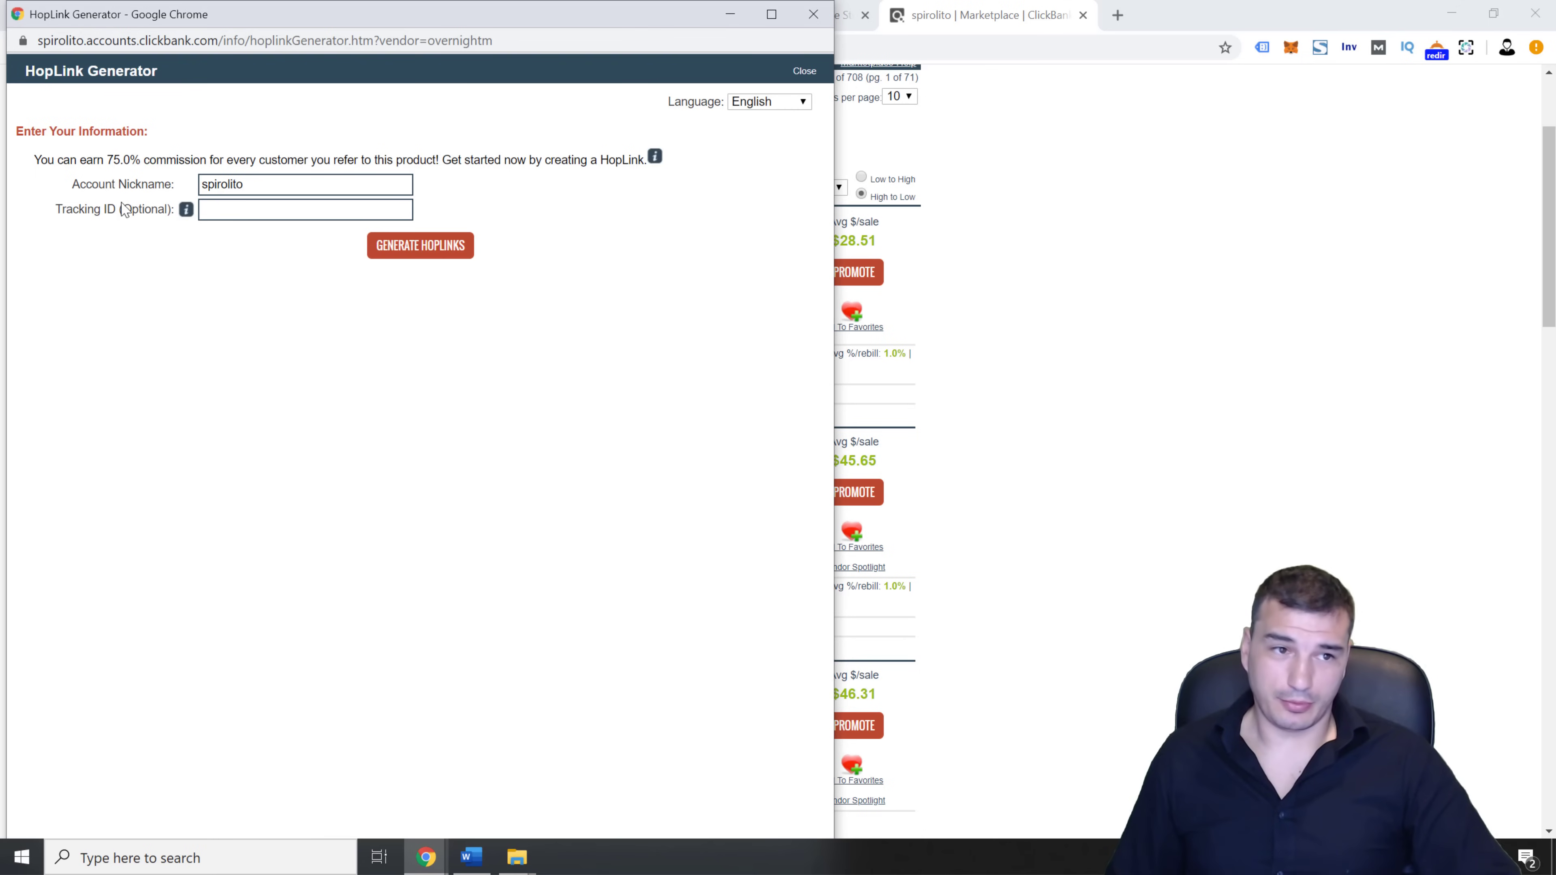
left_click_drag(92, 184, 190, 187)
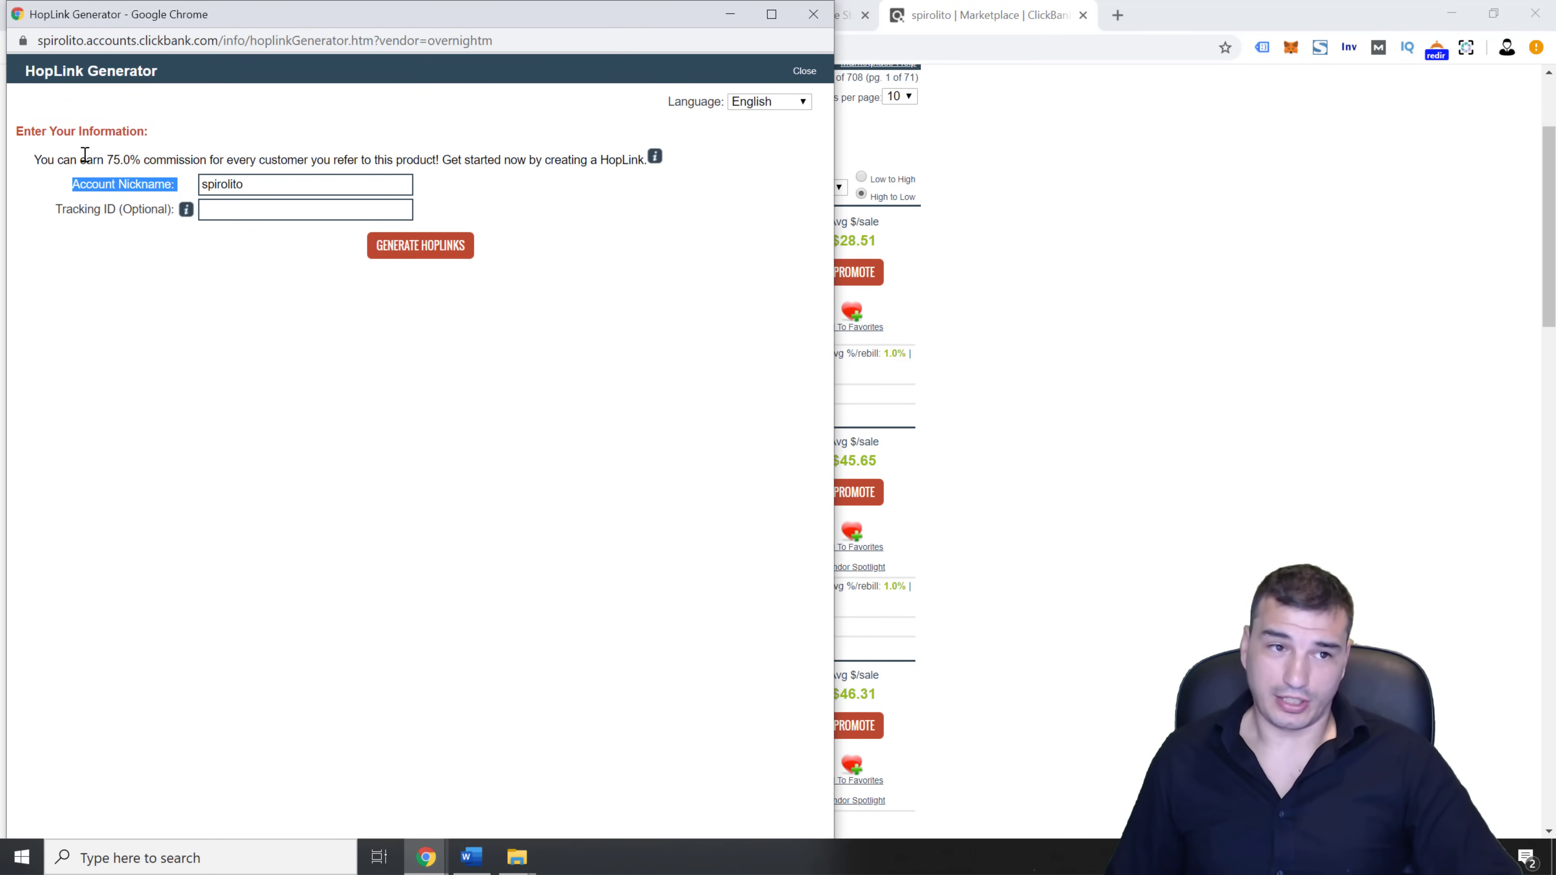
left_click_drag(78, 159, 233, 159)
left_click(289, 160)
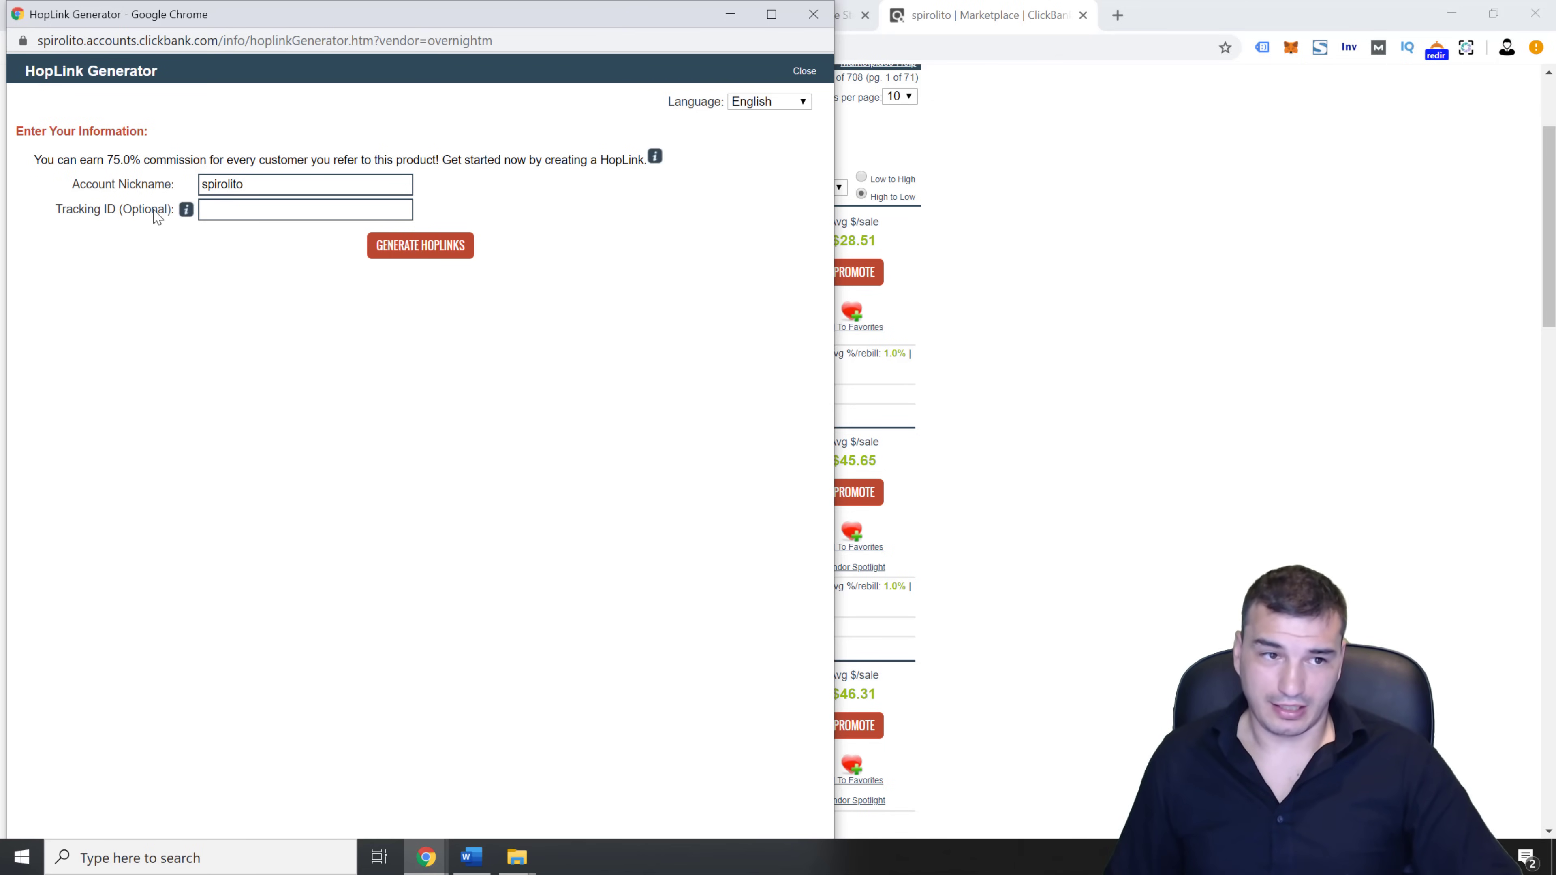
left_click_drag(59, 210, 166, 217)
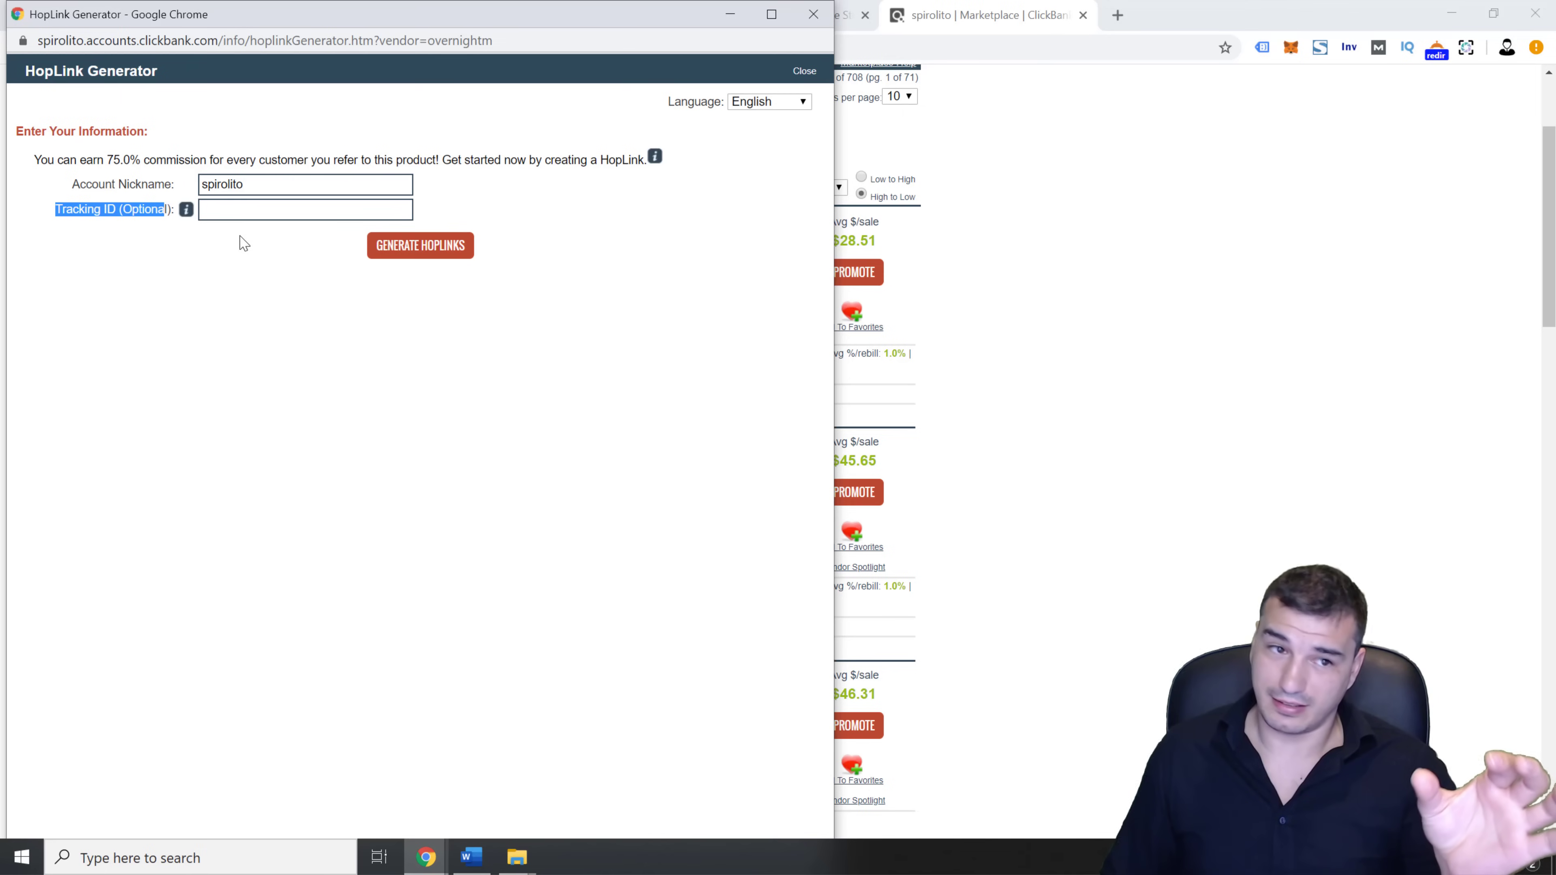
left_click(246, 211)
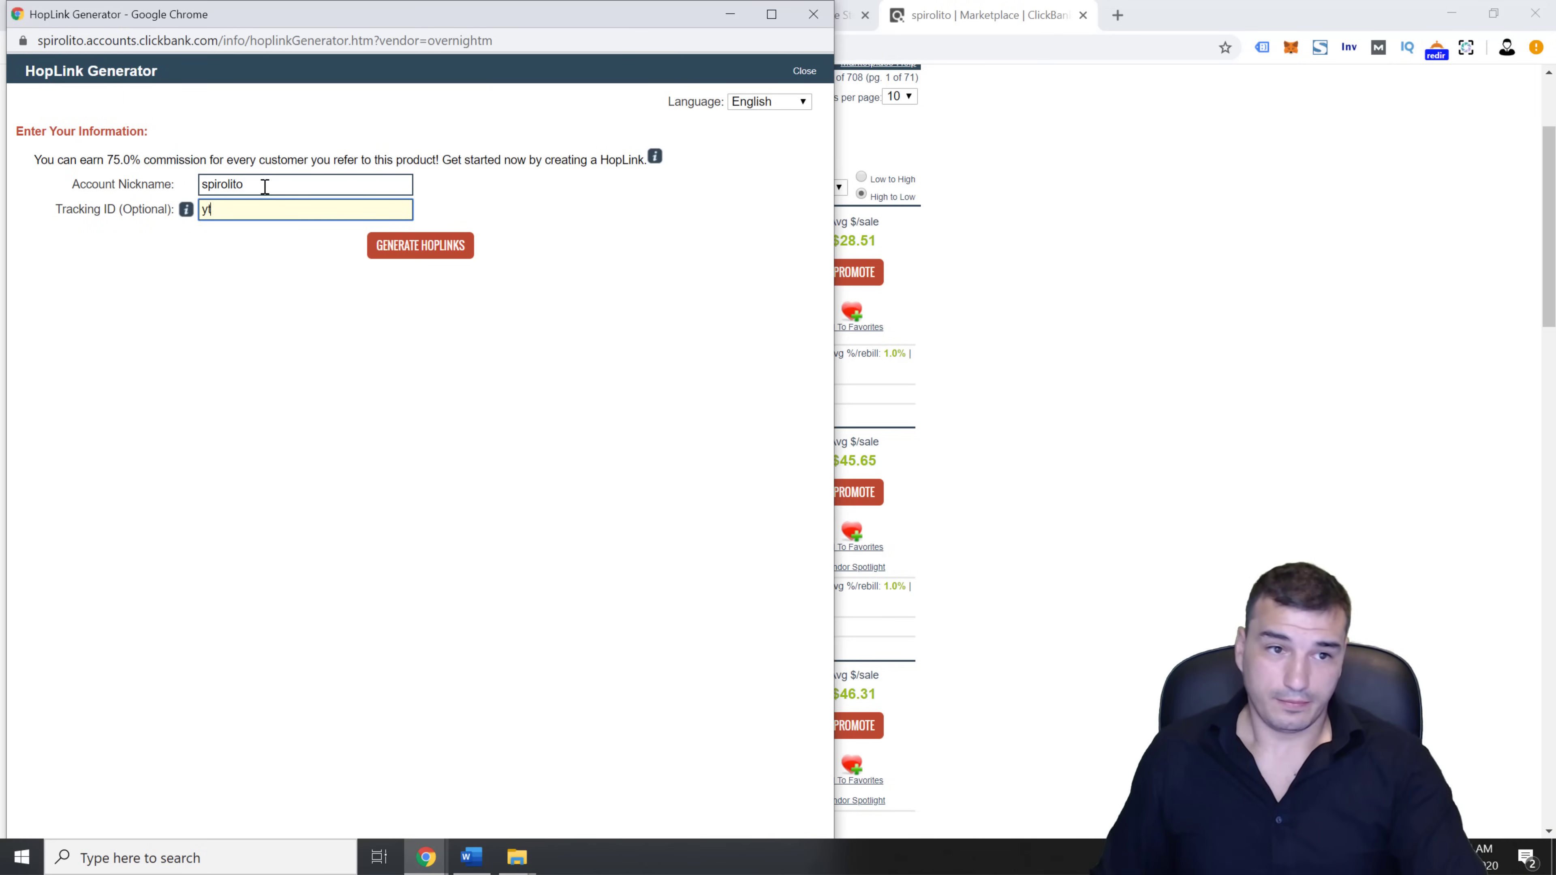
left_click(432, 245)
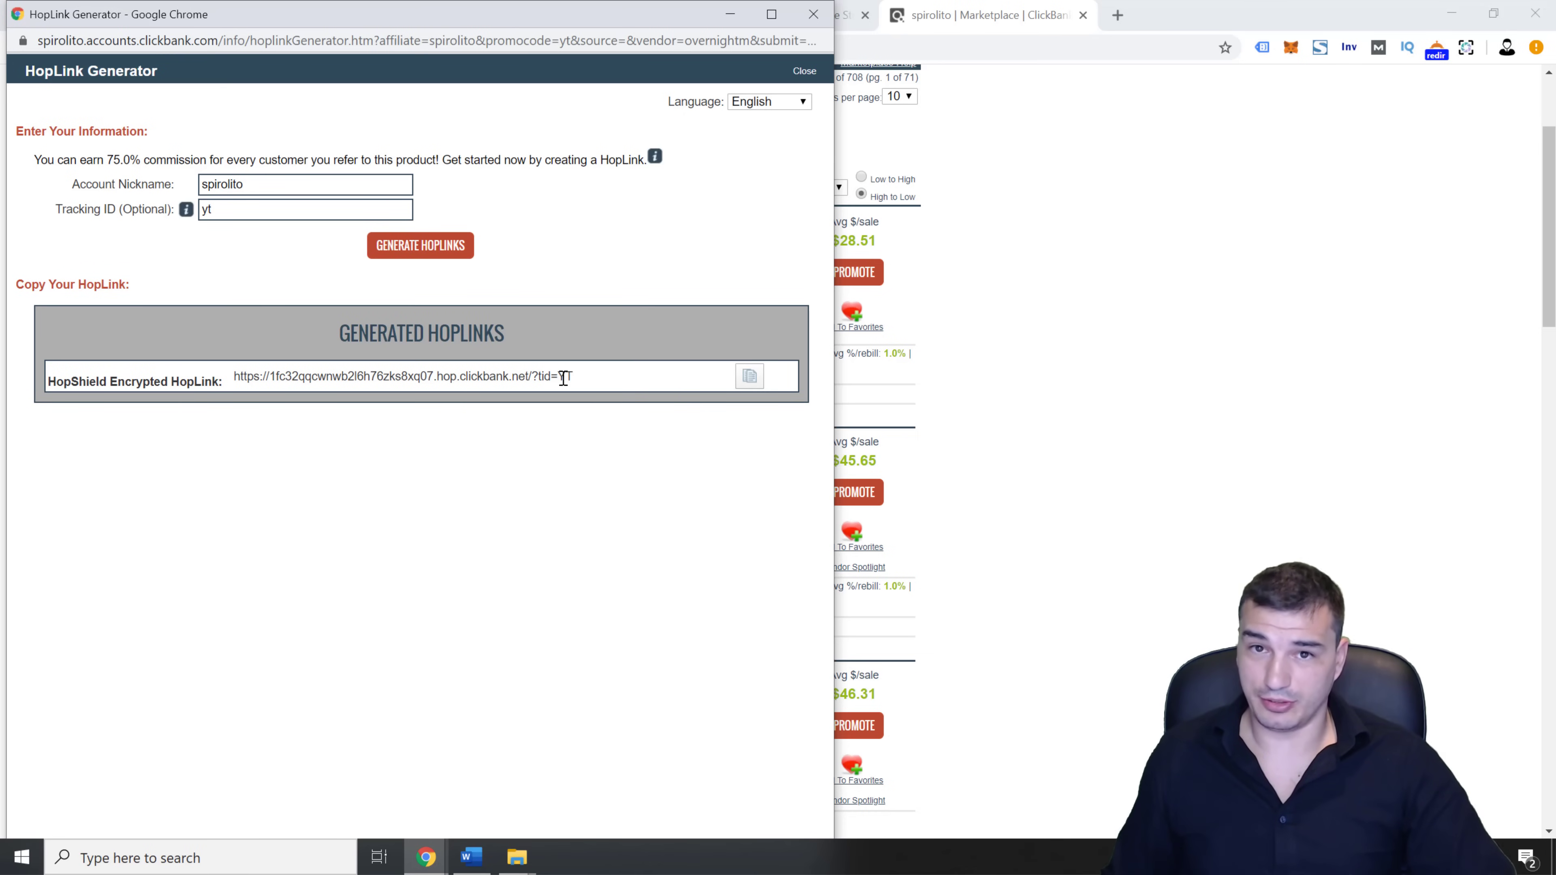
Select the generated HopLink, then regenerate it with tracking ID 'ig' replacing 'yt'
left_click(594, 386)
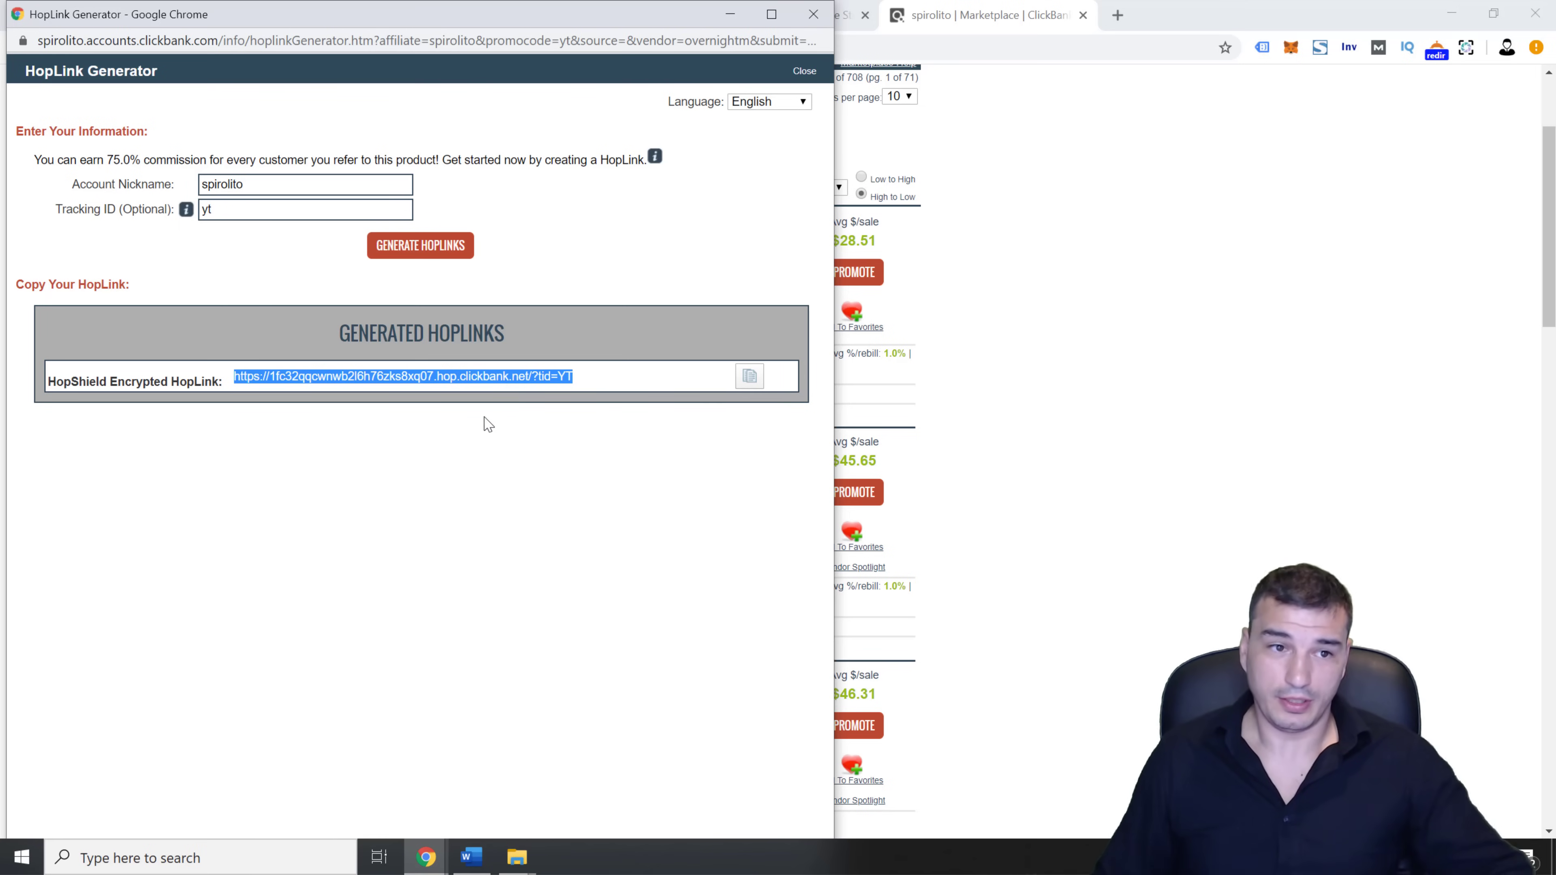
double_click(291, 210)
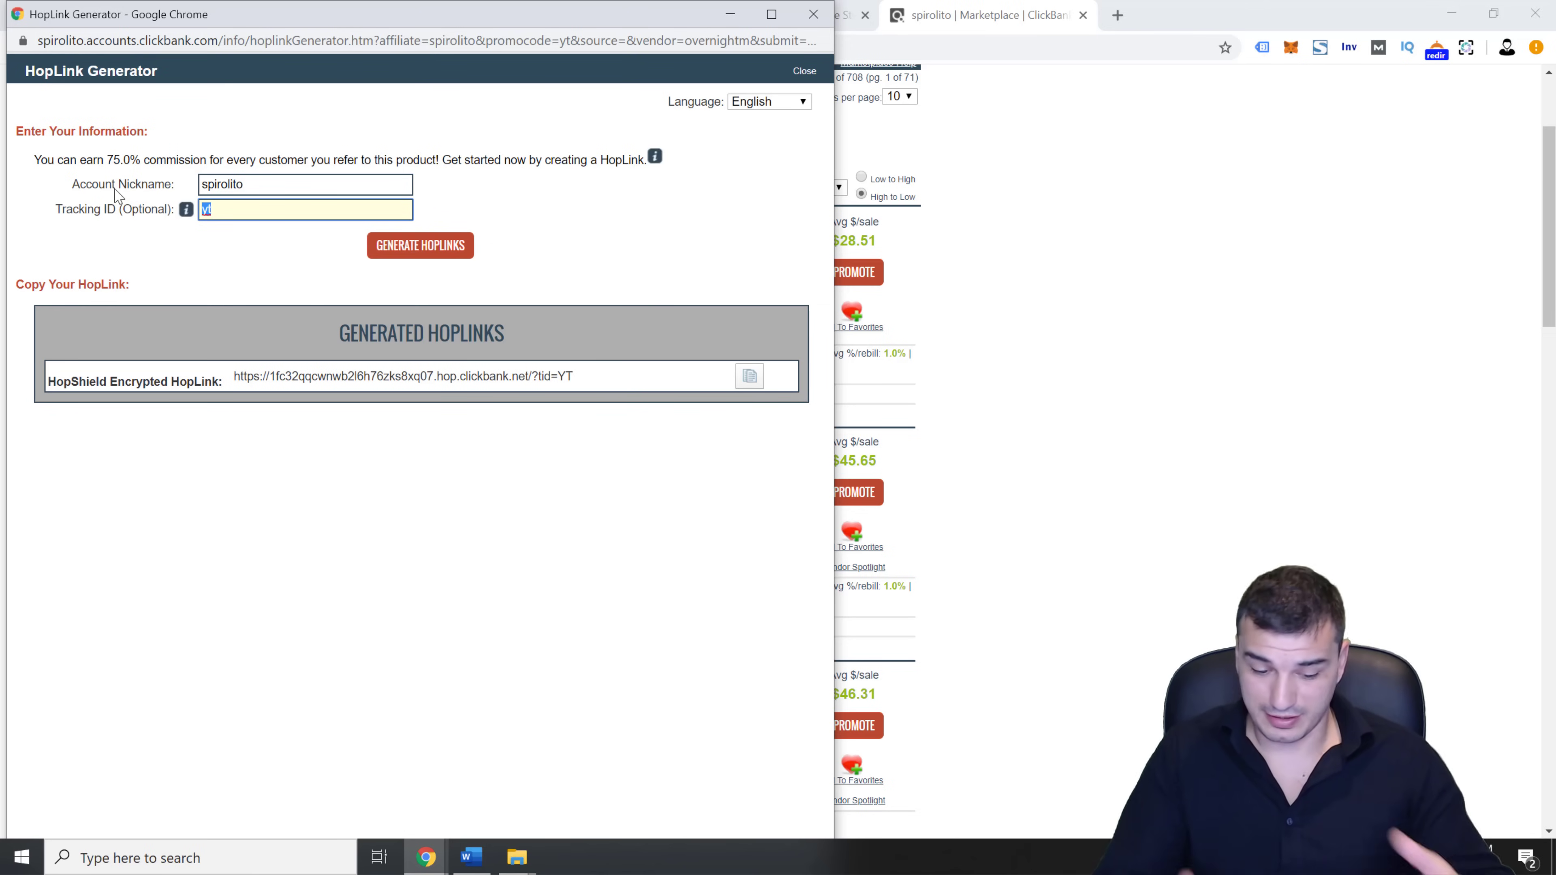
type("ig")
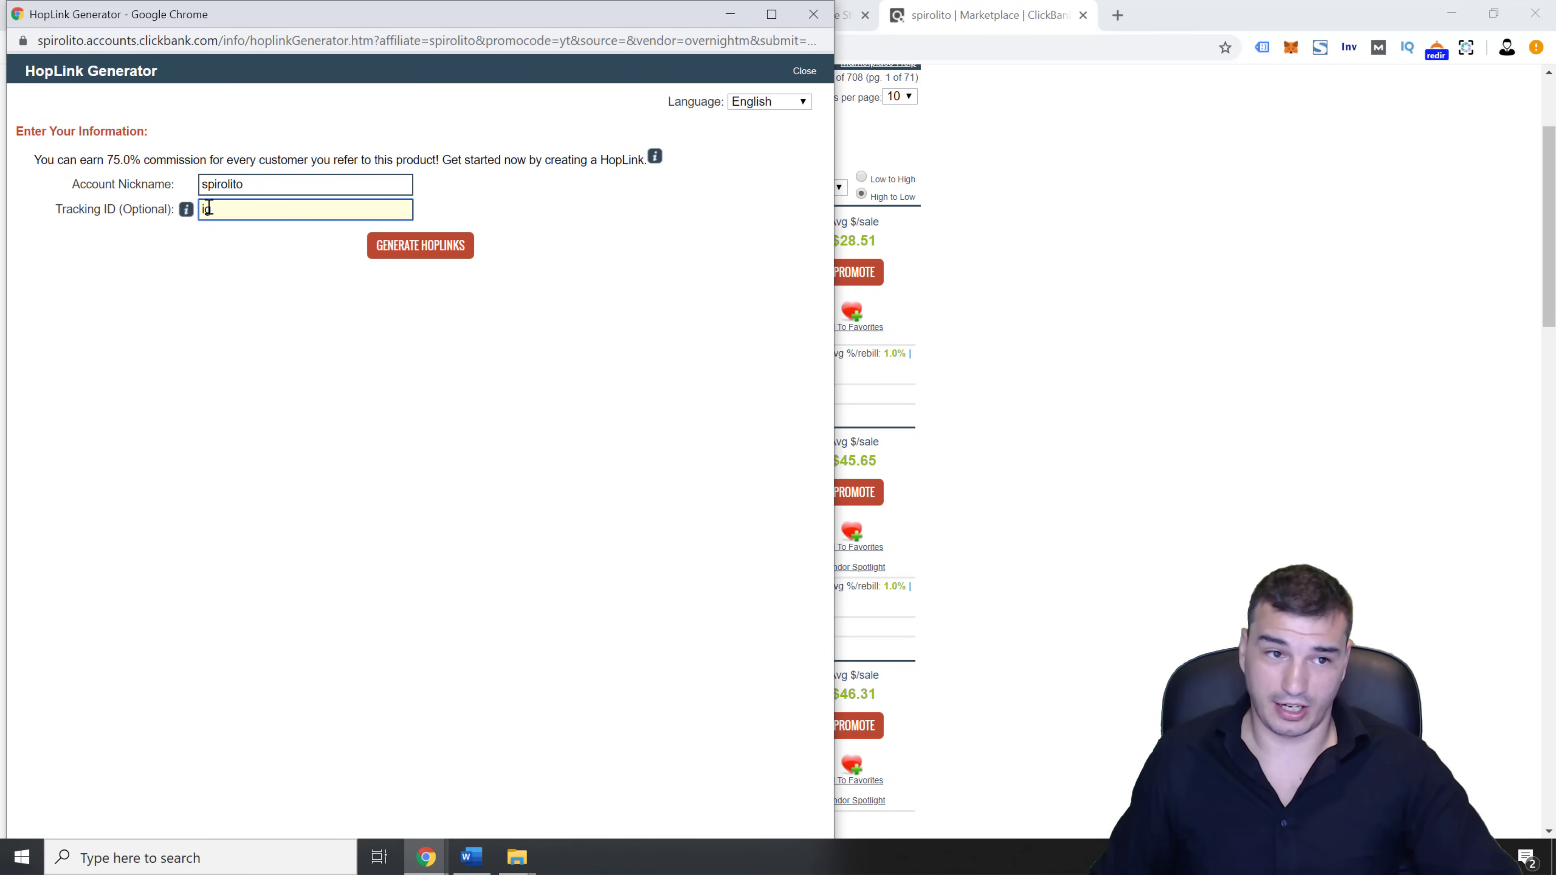
left_click(422, 248)
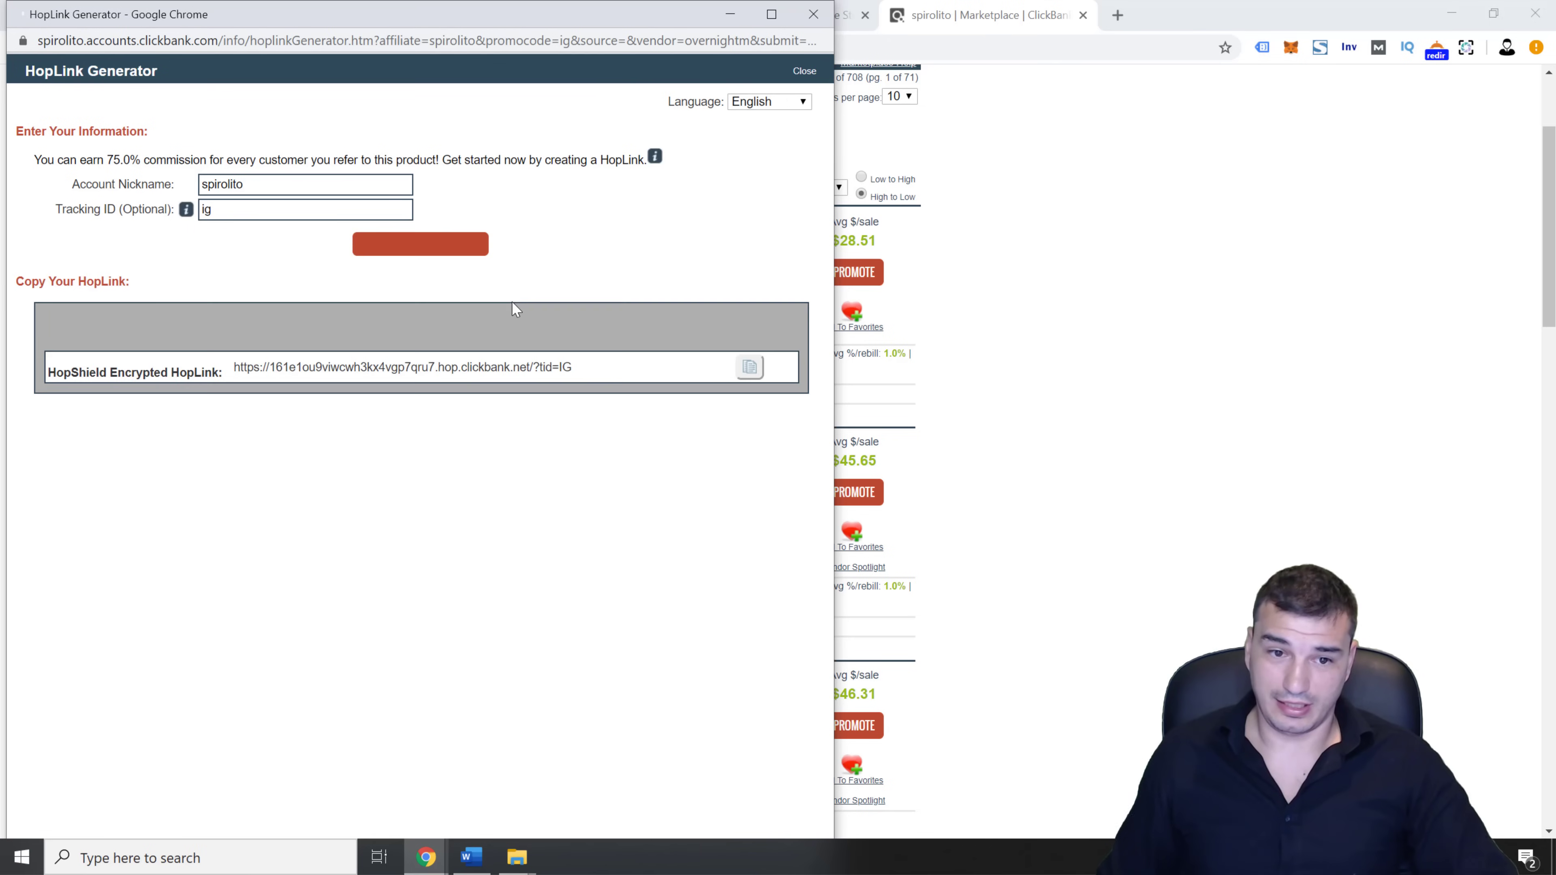